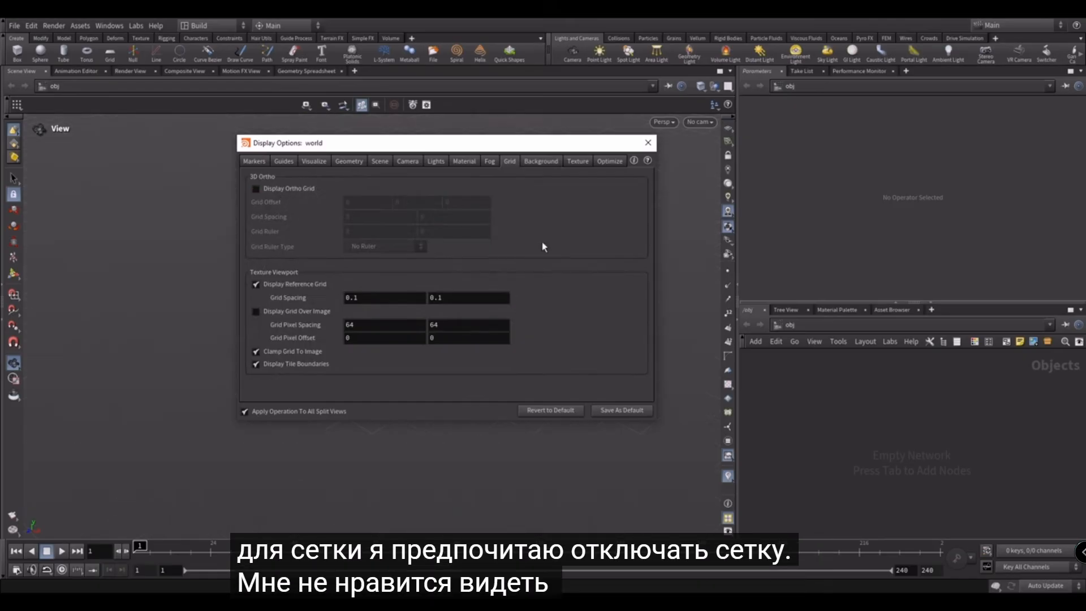
# Close the display options and briefly view the Animation Editor window
pyautogui.press('Escape')
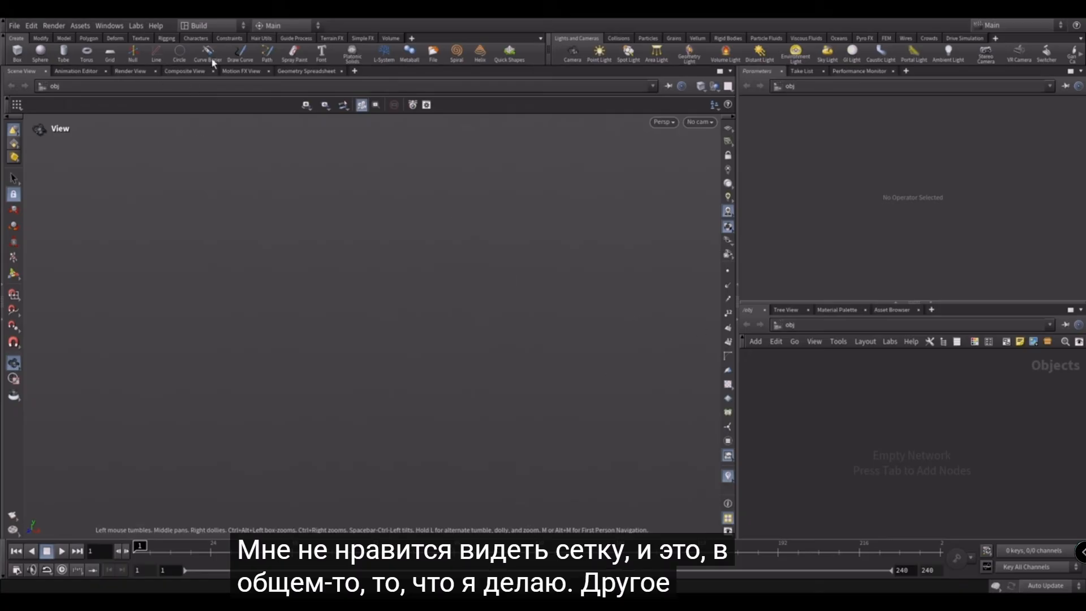
pyautogui.click(986, 567)
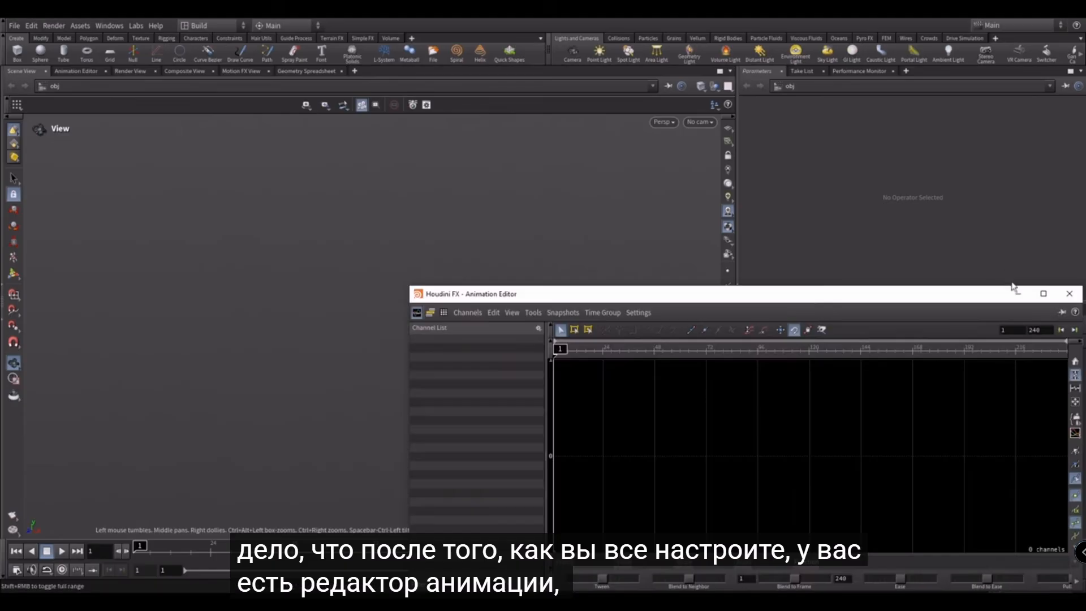
pyautogui.click(1065, 296)
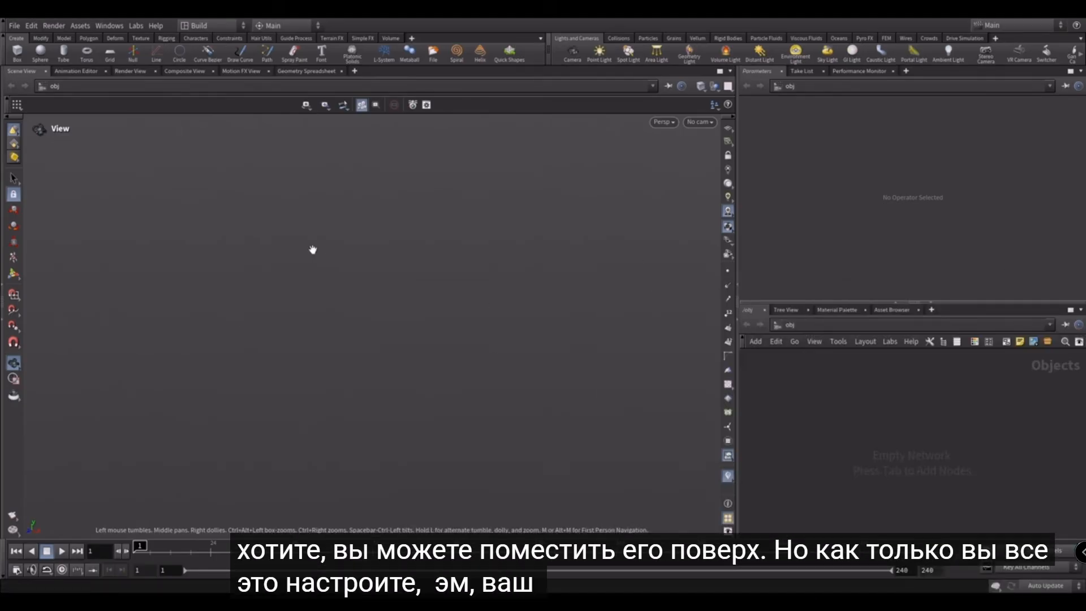
# Switch the workspace to the last custom desktop in the list of saved desktops
pyautogui.click(219, 26)
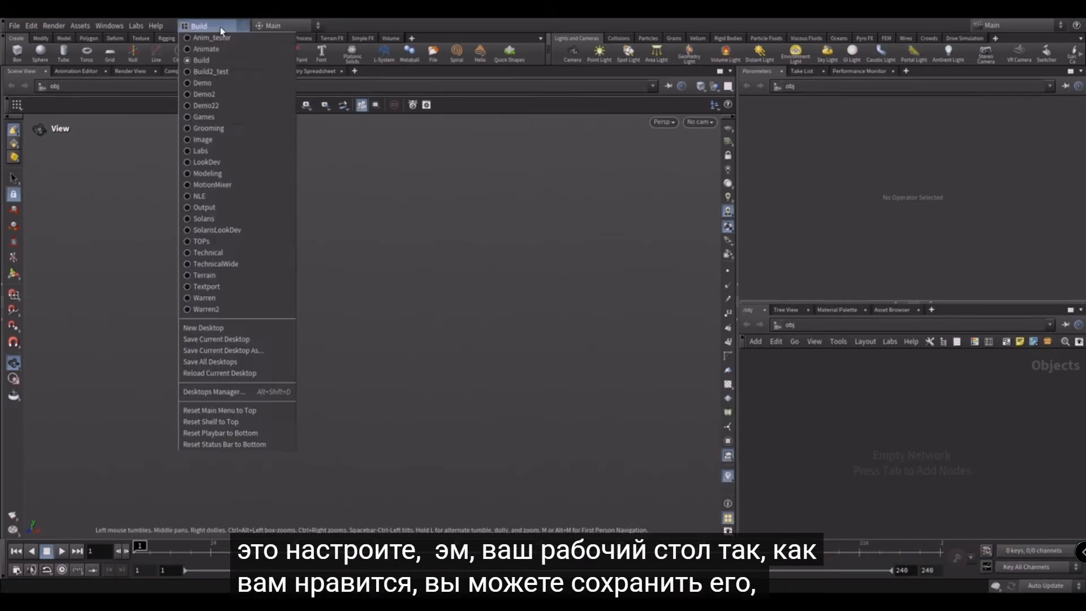
pyautogui.click(243, 312)
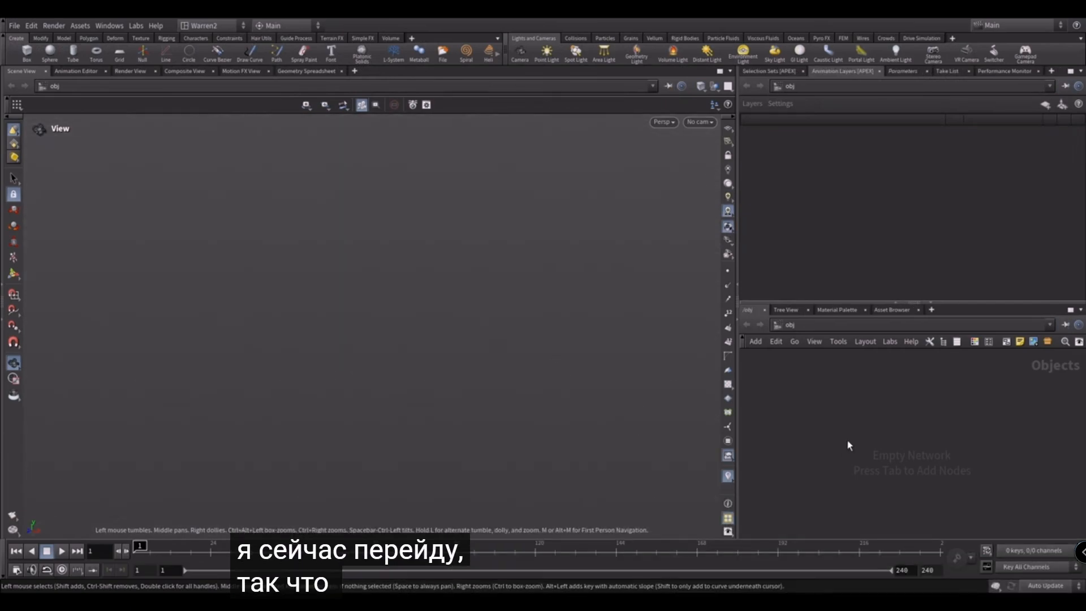
# Add a Geometry object to the empty object network and rename it Animation
pyautogui.press('Tab')
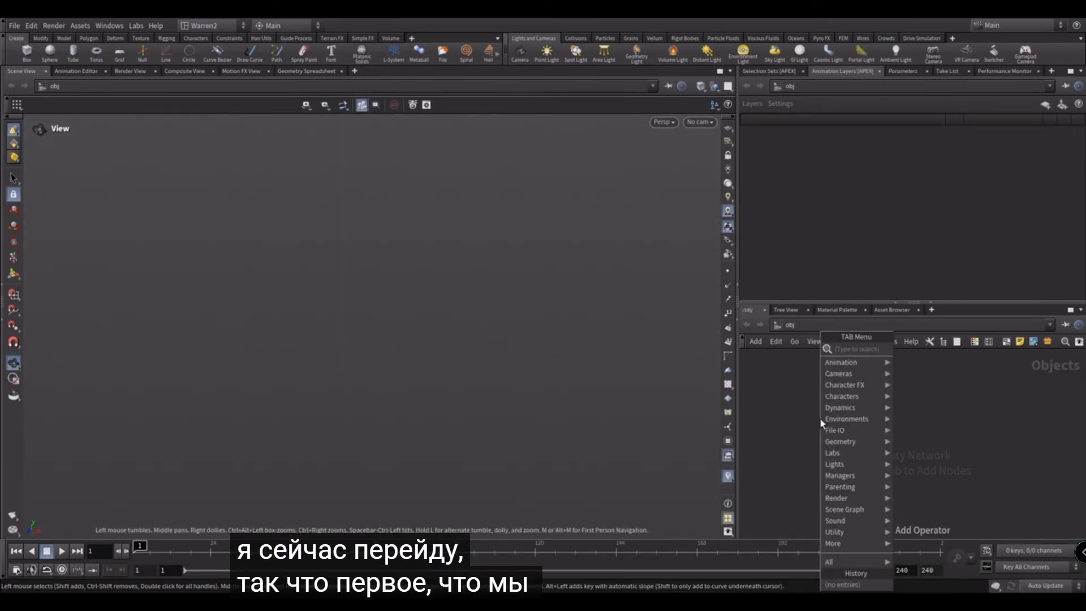
pyautogui.click(785, 357)
pyautogui.press('Tab')
pyautogui.moveTo(812, 422)
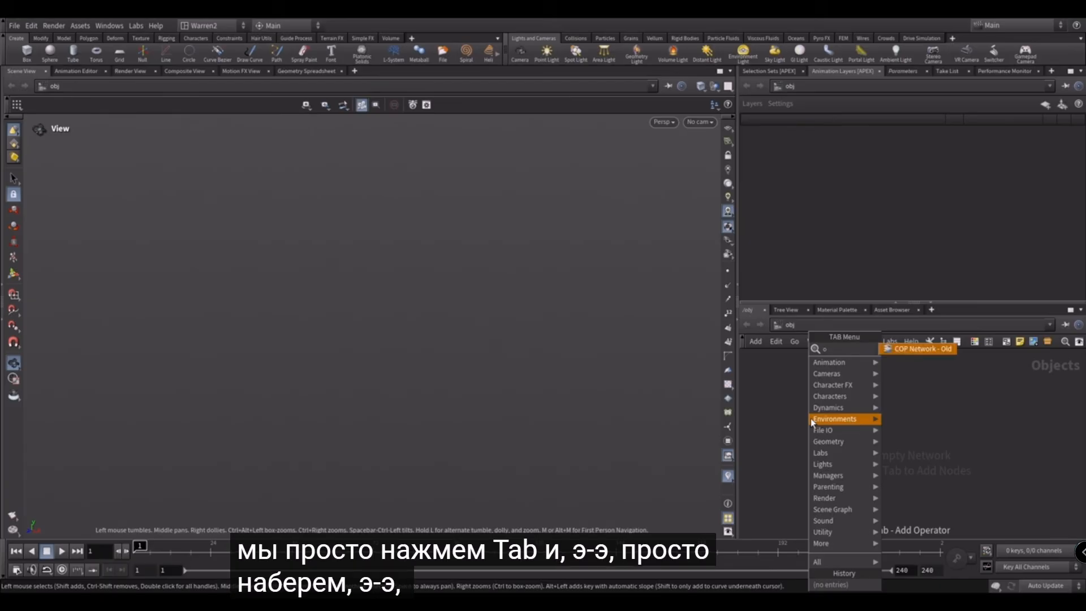
pyautogui.write('ge')
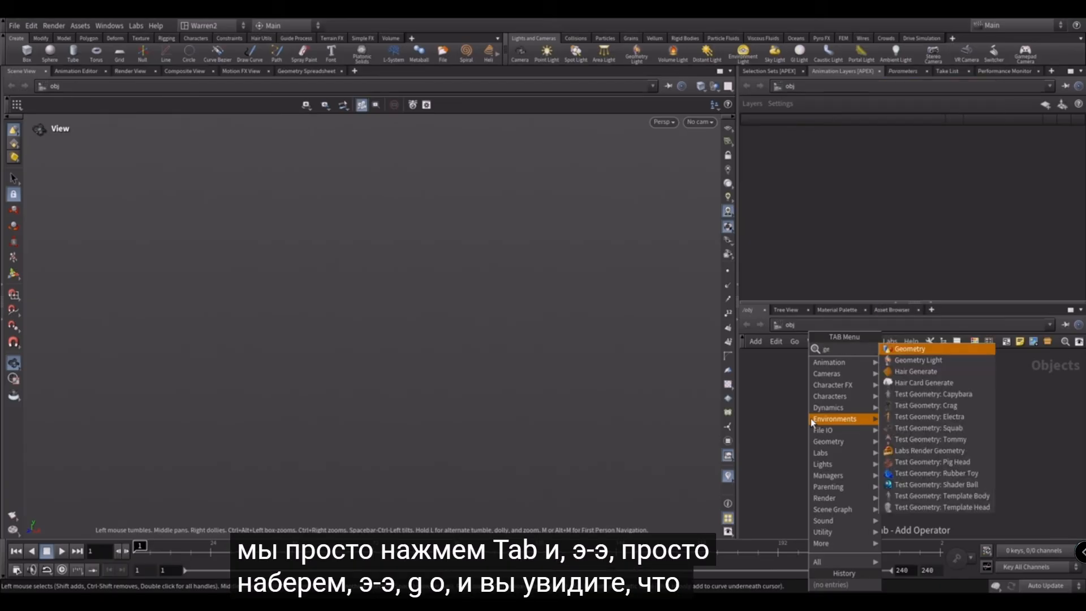
pyautogui.press('Return')
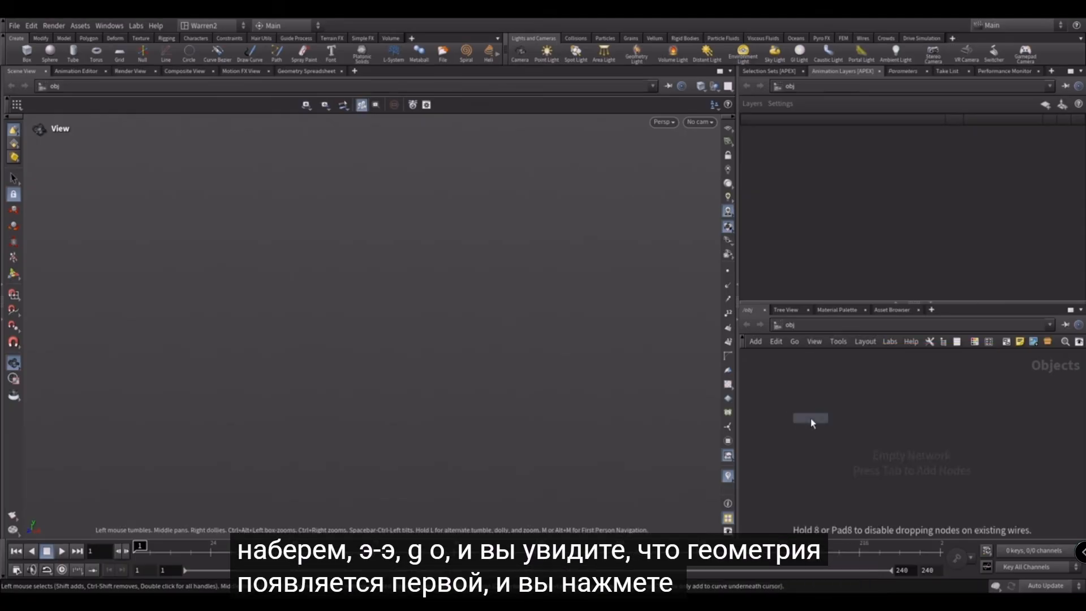
pyautogui.click(824, 402)
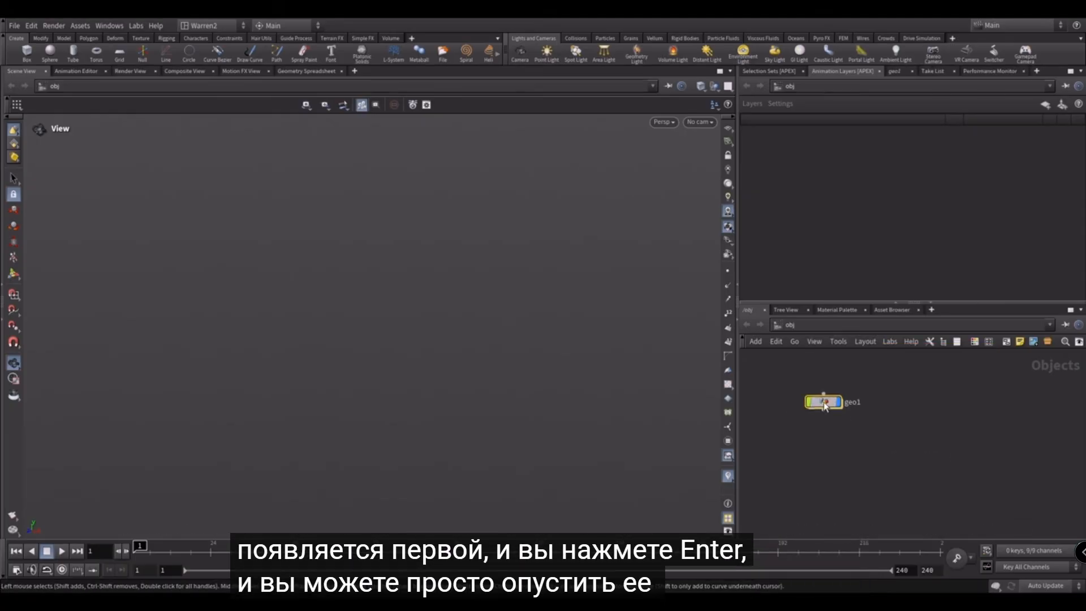
pyautogui.doubleClick(853, 395)
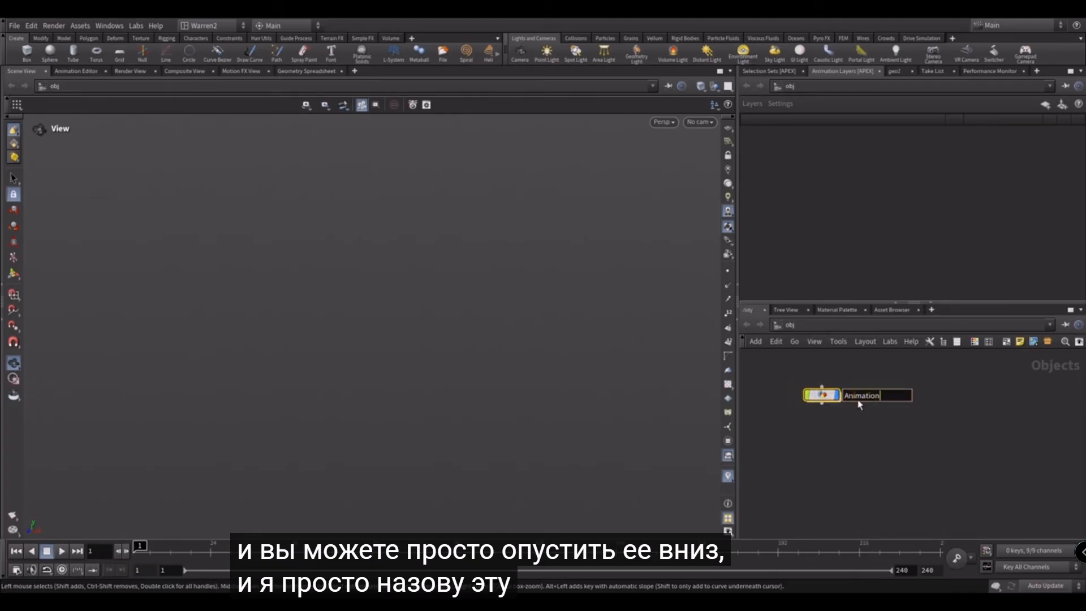
pyautogui.press('Return')
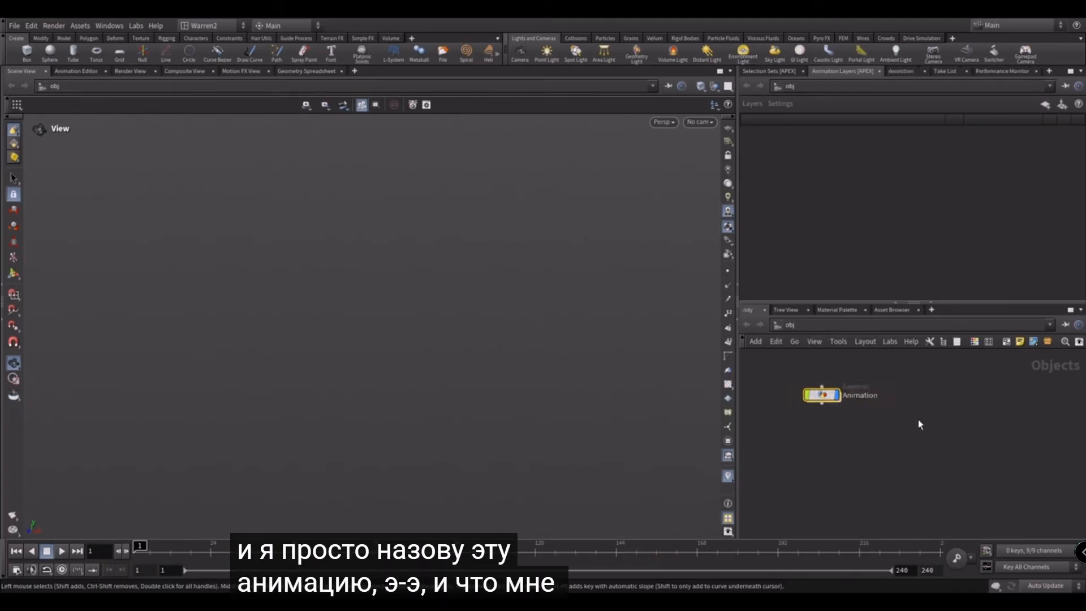
# Paste the three copied distant lights into the object network
pyautogui.hotkey('ctrl', 'v')
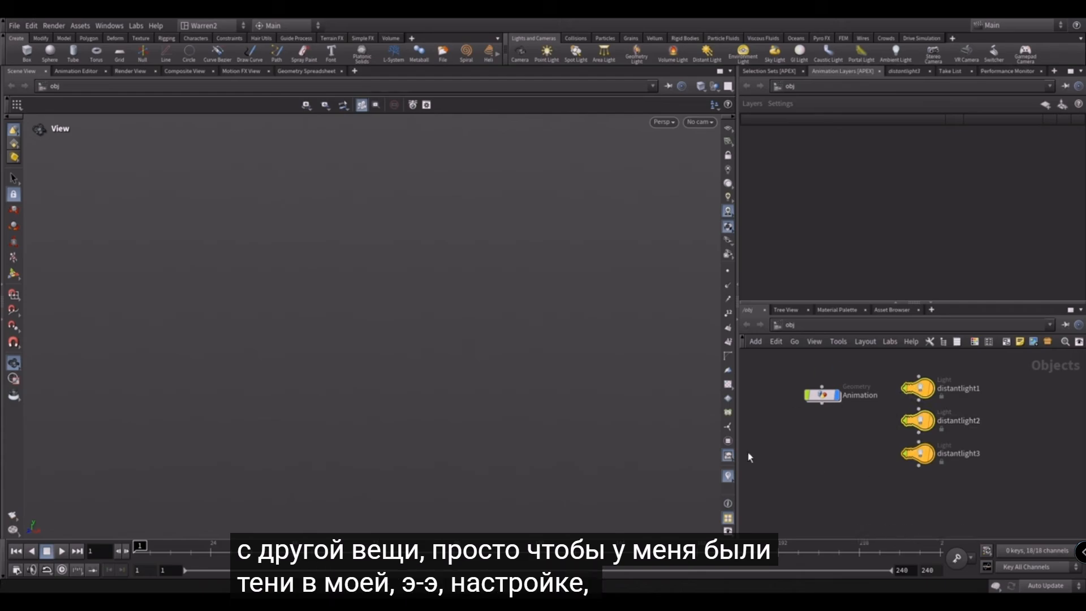
# Go inside the Animation object, add a Test Geometry: Electra node and frame the character in the viewport
pyautogui.doubleClick(823, 396)
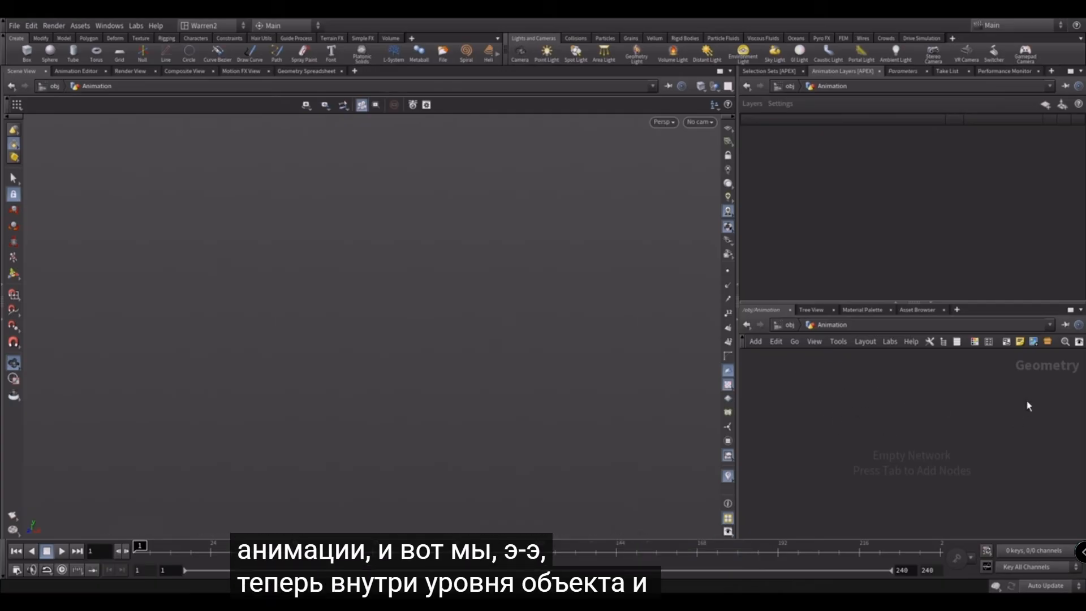
pyautogui.press('Tab')
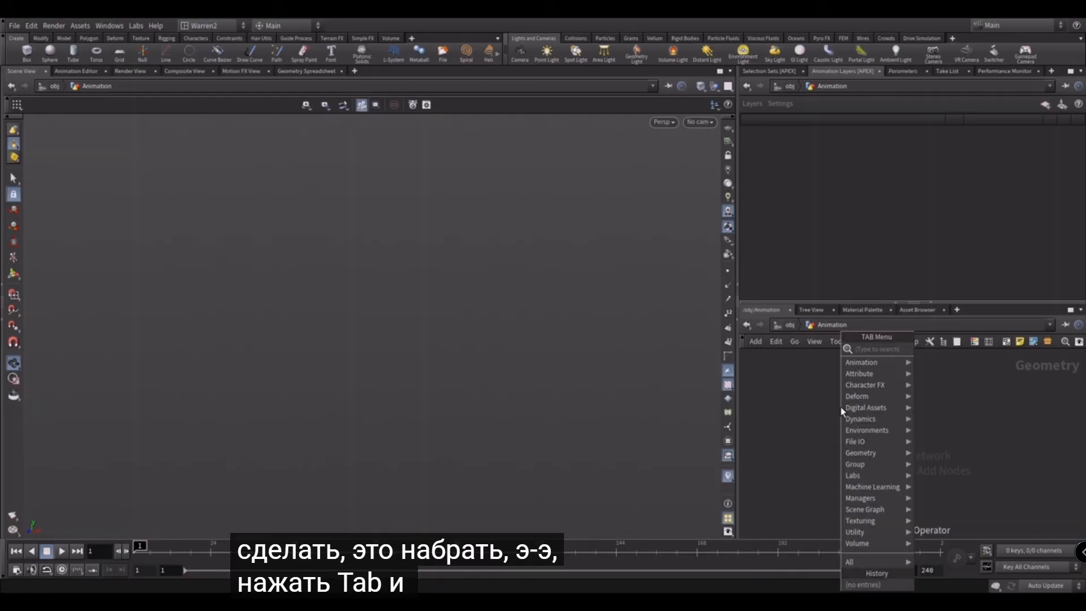
pyautogui.write('ele')
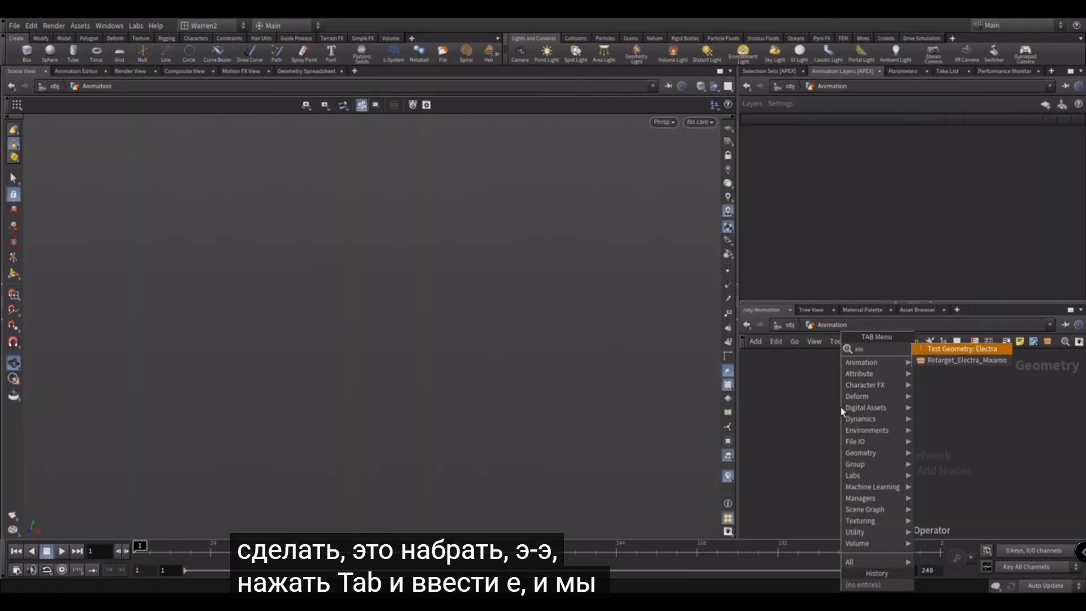
pyautogui.click(943, 349)
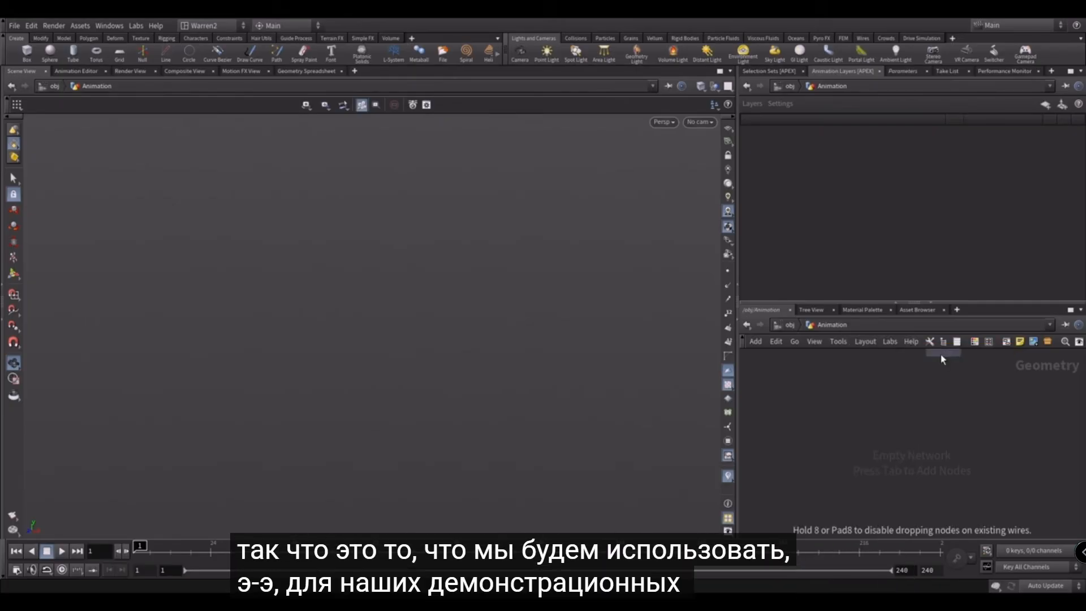
pyautogui.click(869, 403)
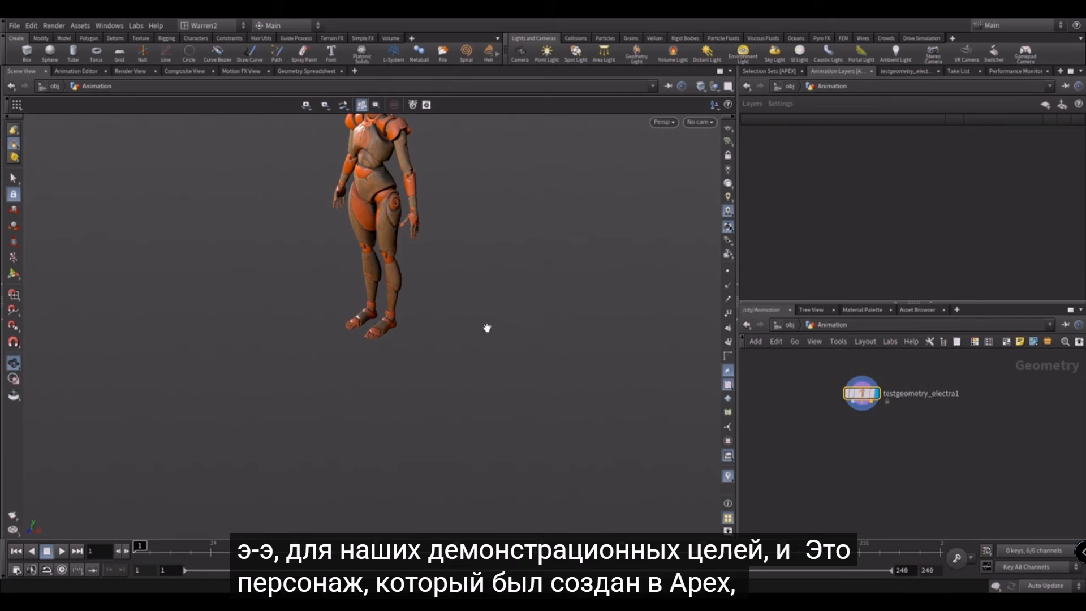
pyautogui.press('h')
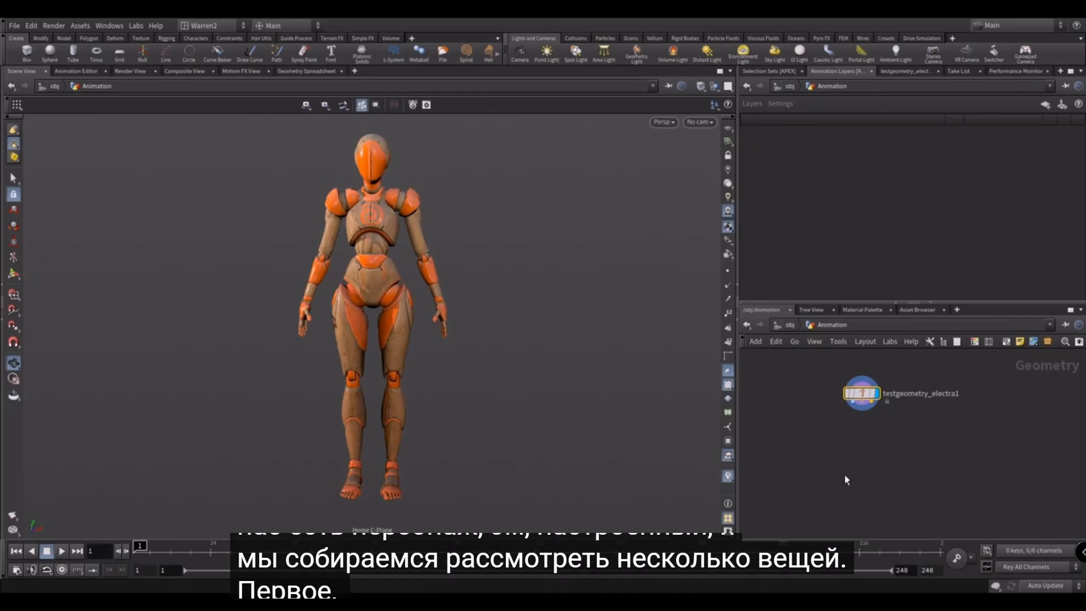
# Add a Circle (Polygon) node beside the Electra node
pyautogui.press('Tab')
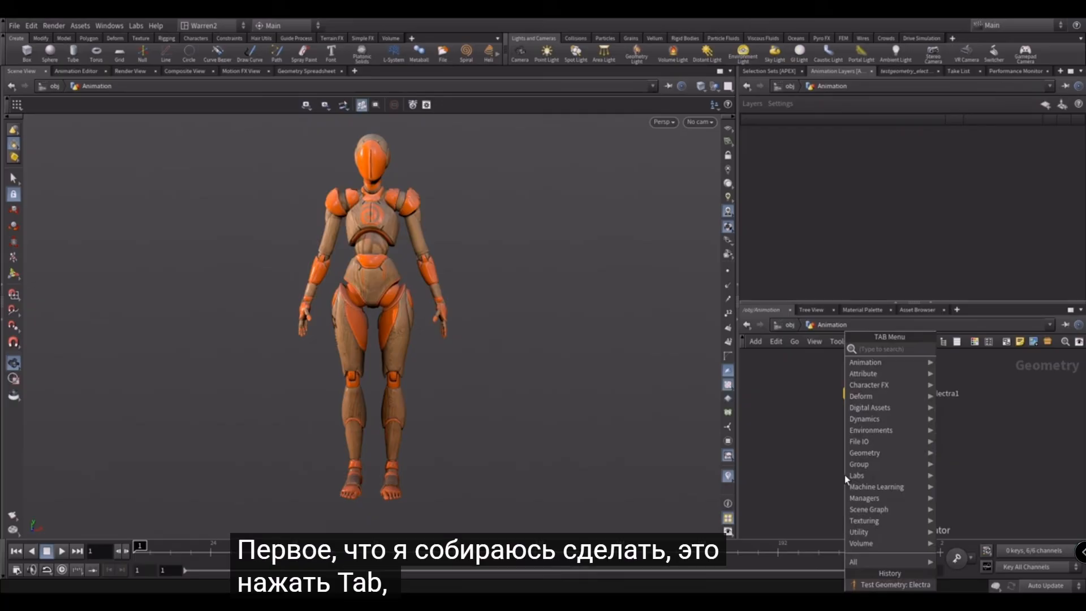
pyautogui.write('cir')
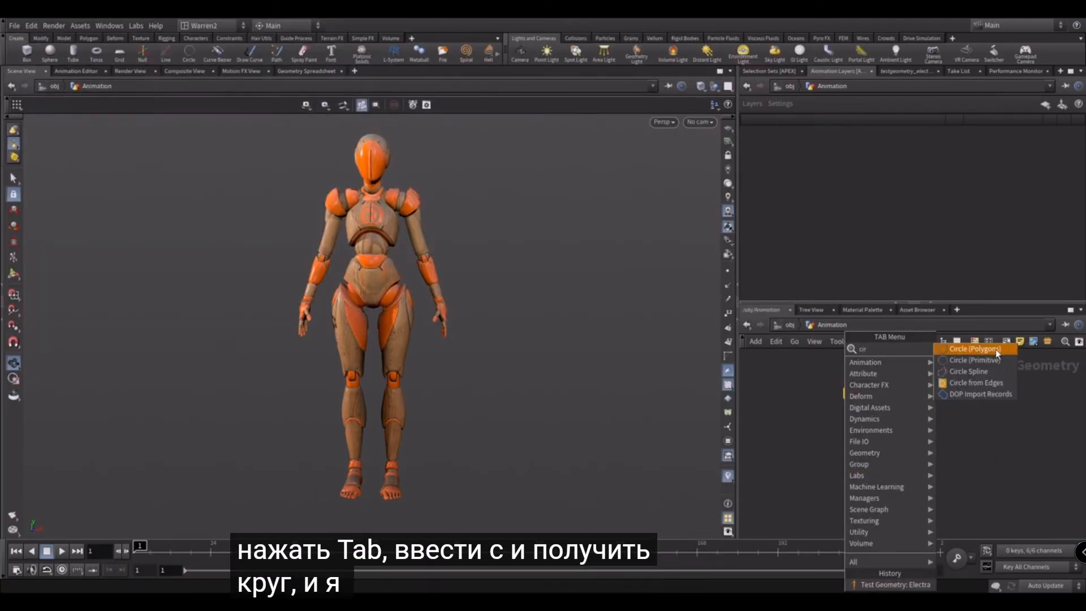
pyautogui.click(996, 350)
pyautogui.click(783, 391)
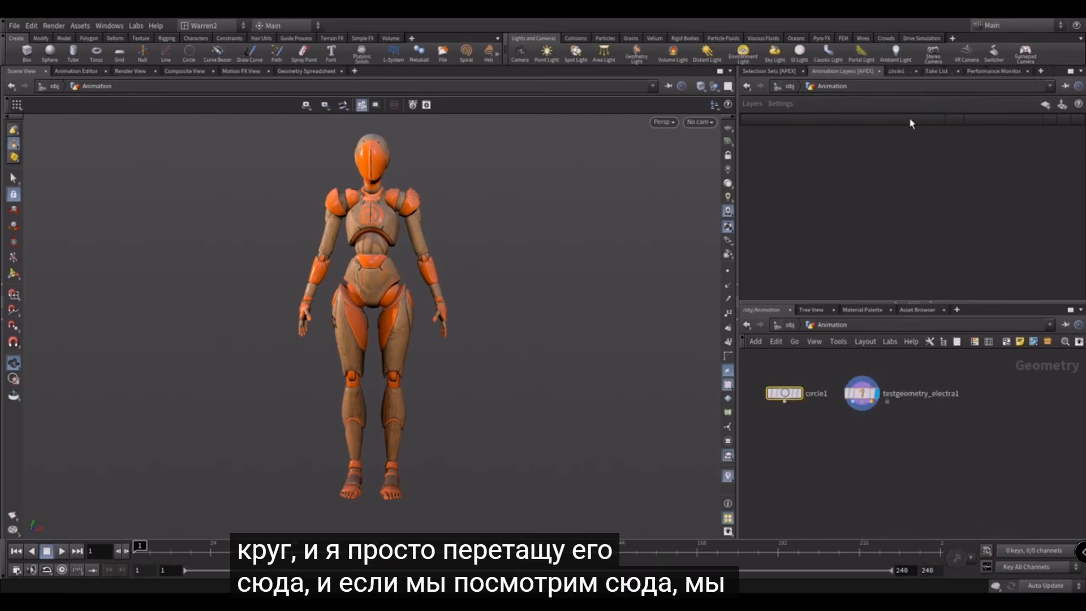
# Show the circle's parameters and set its orientation to YZ Plane
pyautogui.press('p')
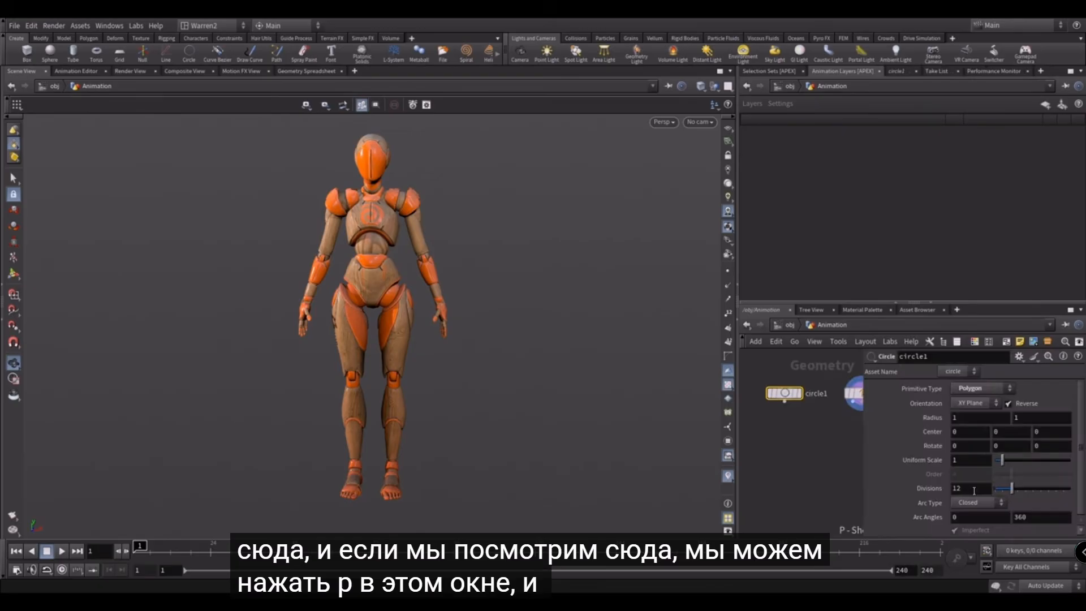
pyautogui.press('p')
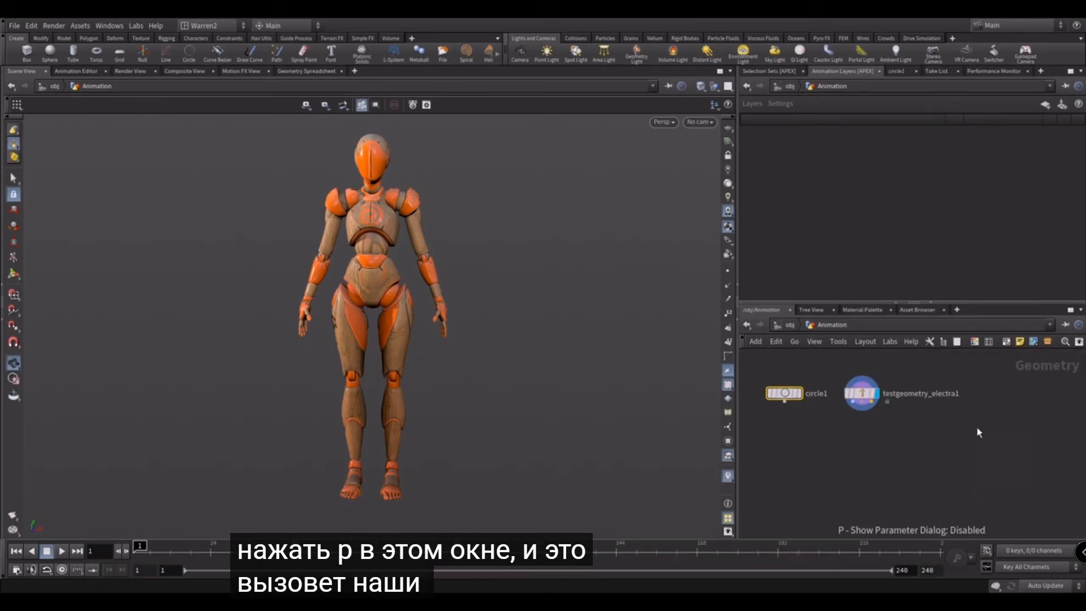
pyautogui.click(895, 72)
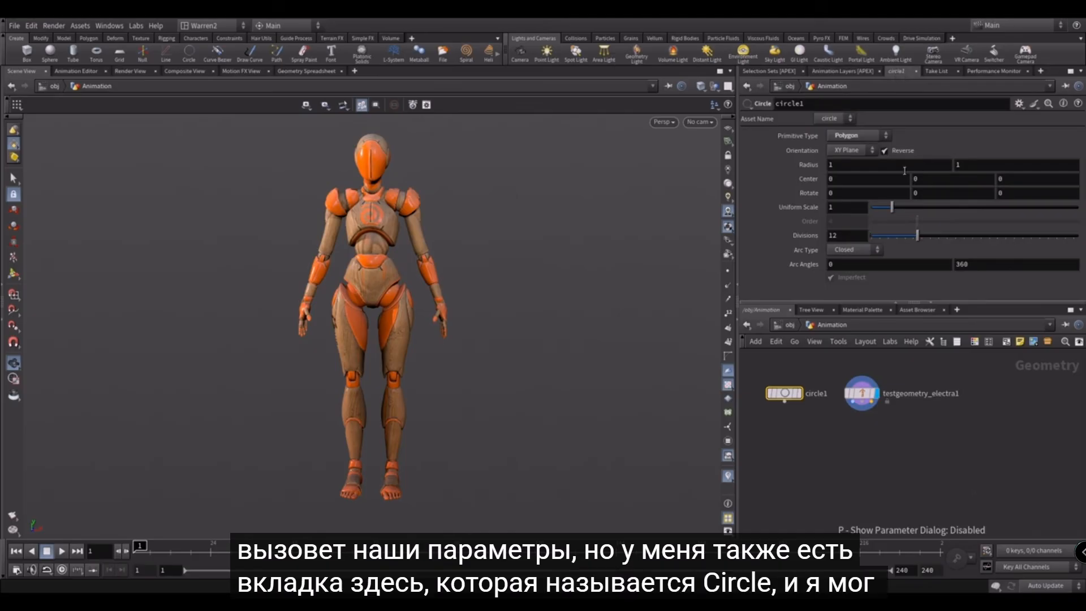
pyautogui.click(850, 150)
pyautogui.click(853, 171)
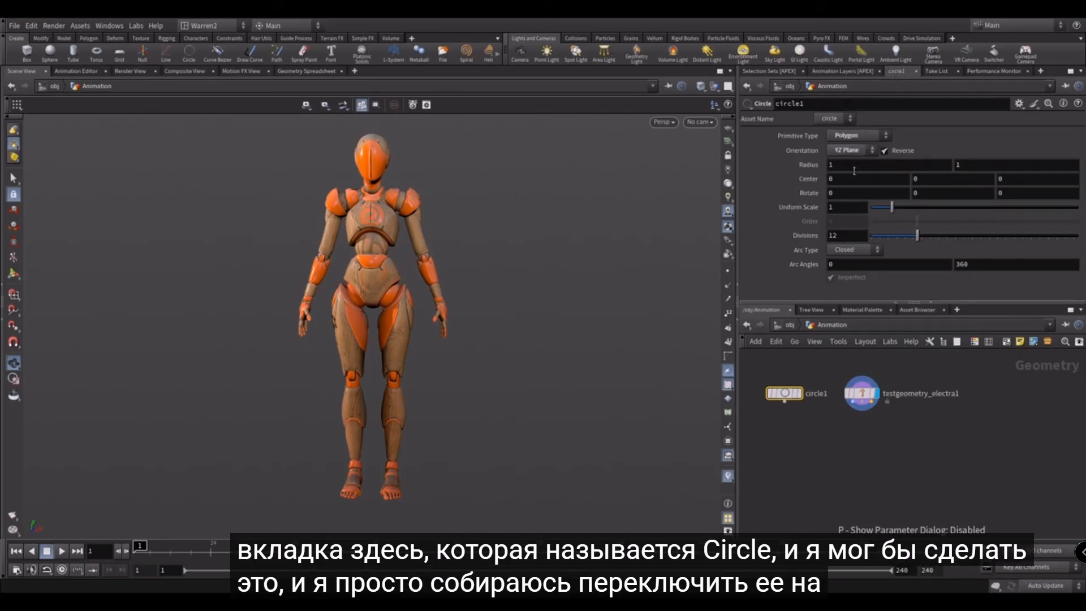
# Display the circle, then set its orientation to ZX Plane and its divisions to 50
pyautogui.scroll(-3, 439, 380)
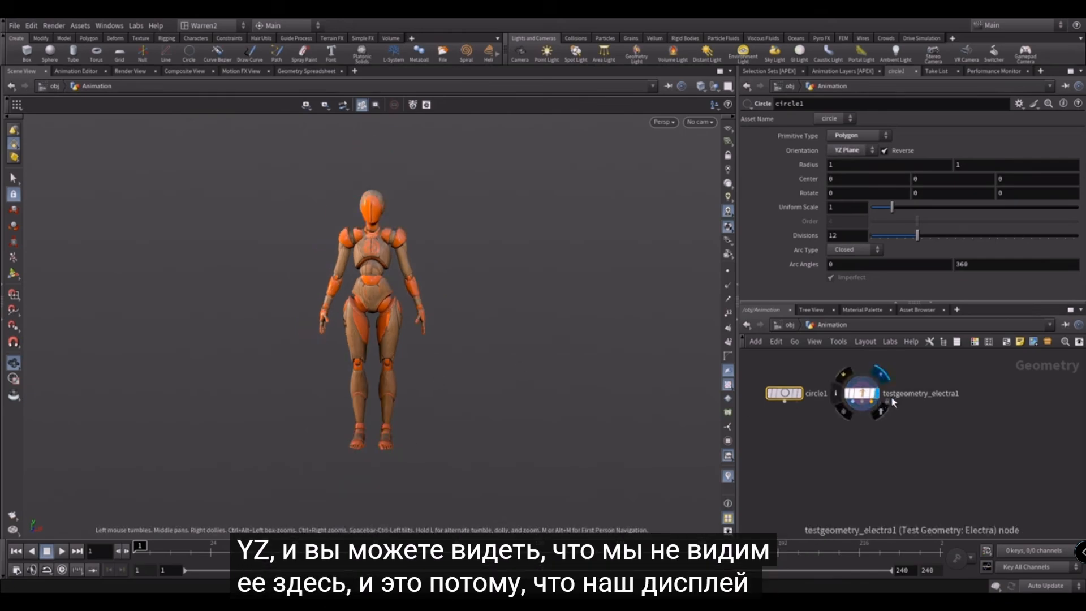
pyautogui.click(798, 394)
pyautogui.click(857, 152)
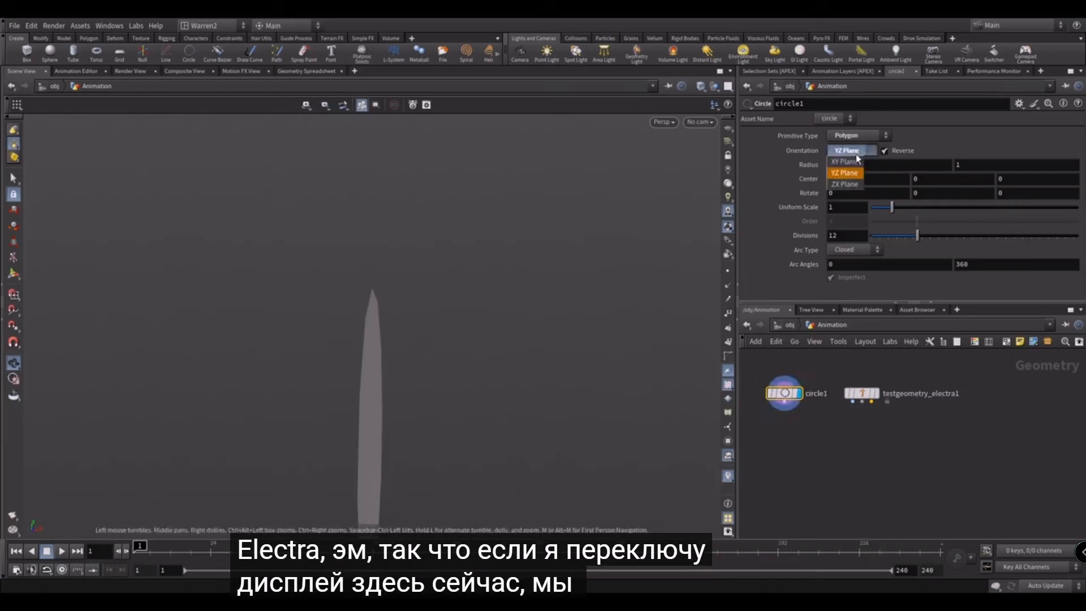
pyautogui.click(851, 180)
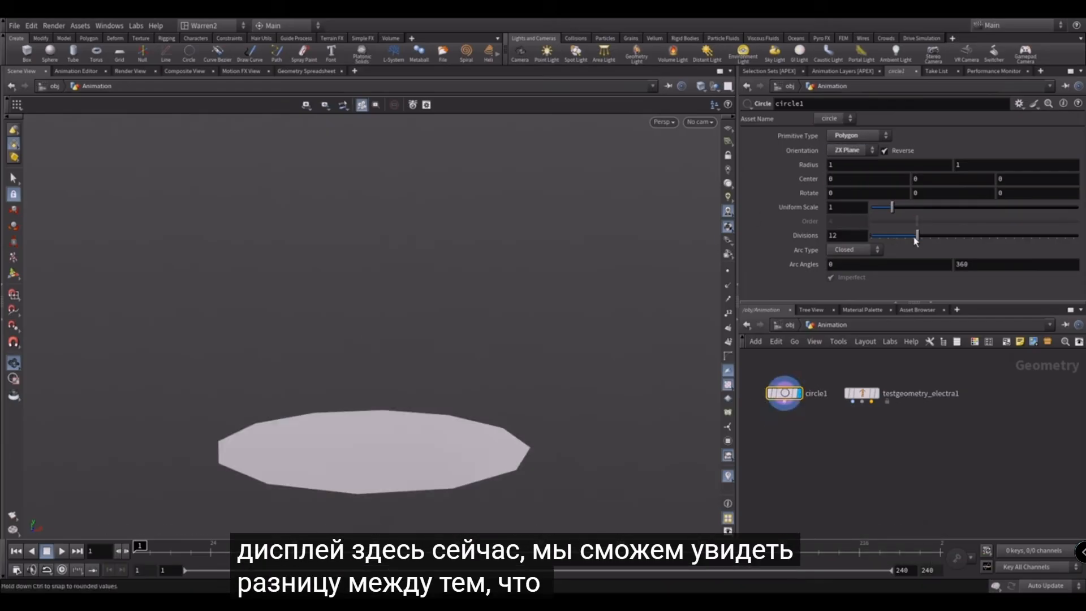
pyautogui.moveTo(916, 235); pyautogui.dragTo(1077, 235)
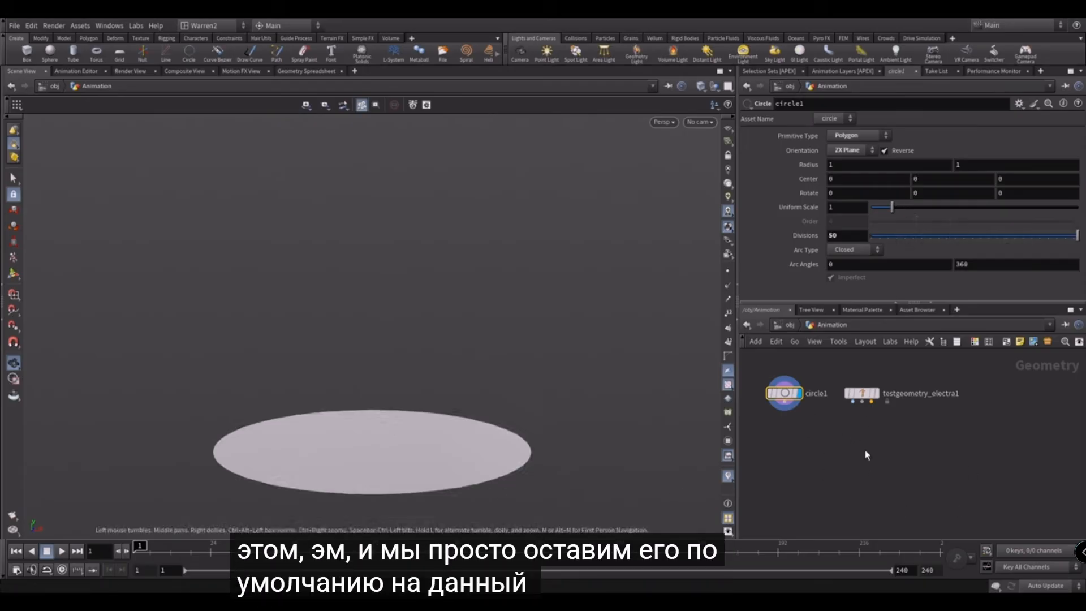
# Switch the display between Electra and the circle, leaving Electra displayed and the circle shown as a template
pyautogui.moveTo(880, 396)
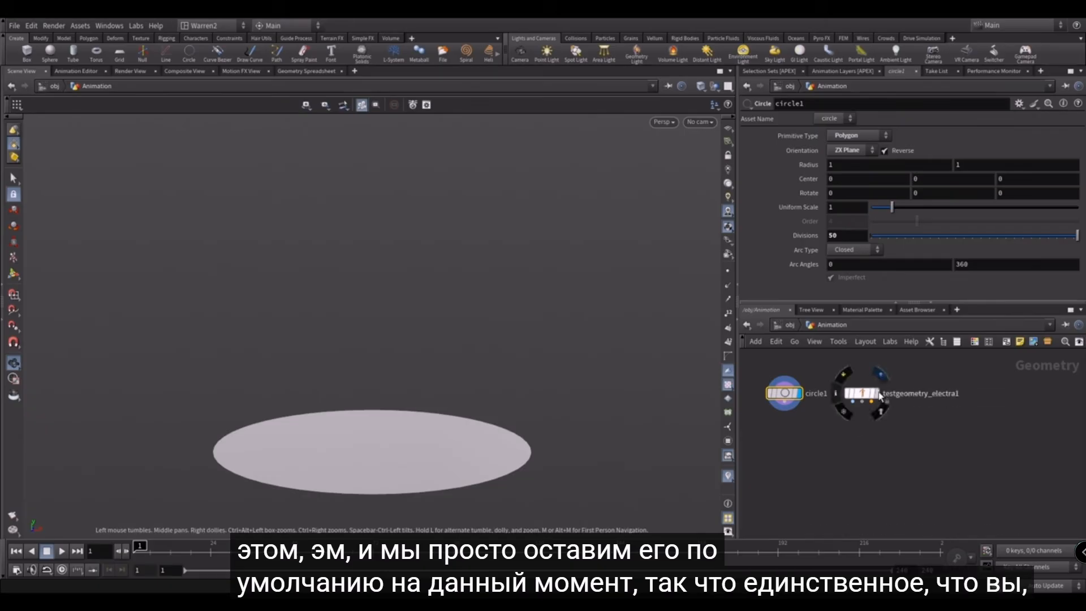
pyautogui.click(880, 396)
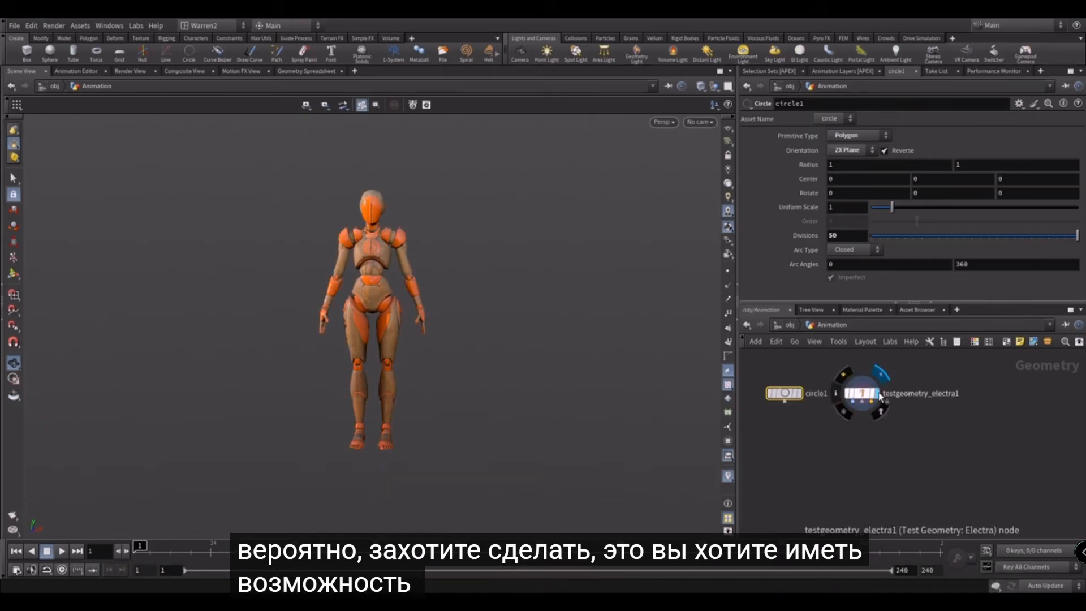
pyautogui.moveTo(801, 396)
pyautogui.click(800, 396)
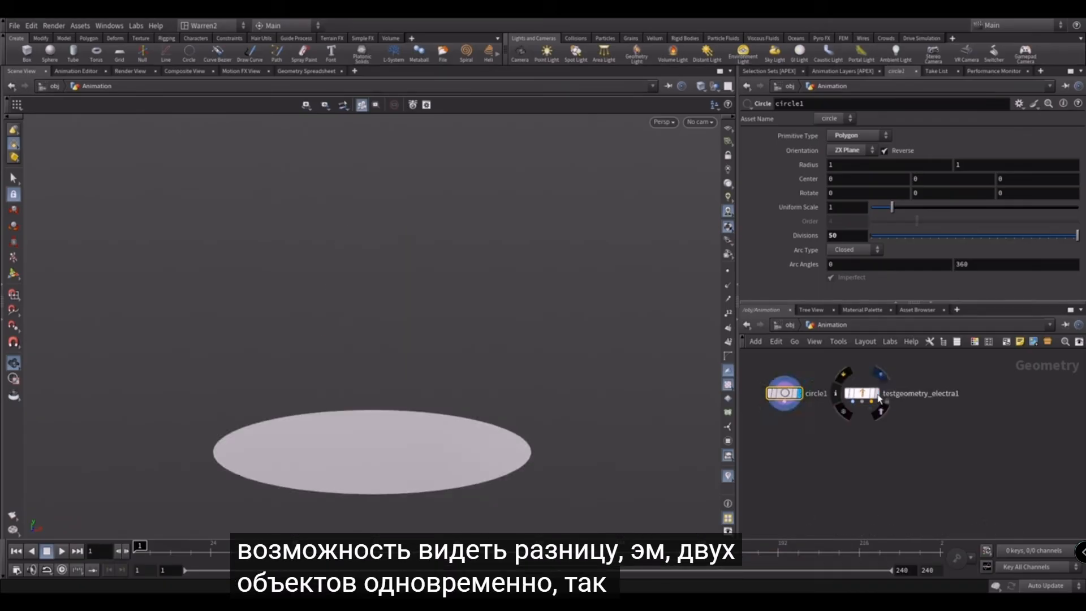
pyautogui.click(800, 396)
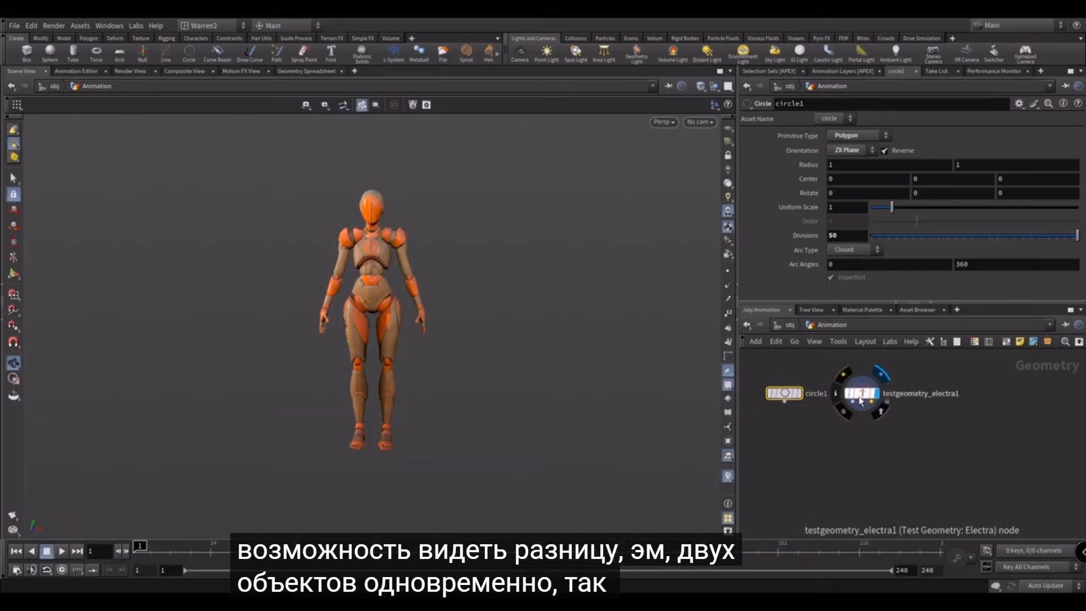
pyautogui.click(798, 396)
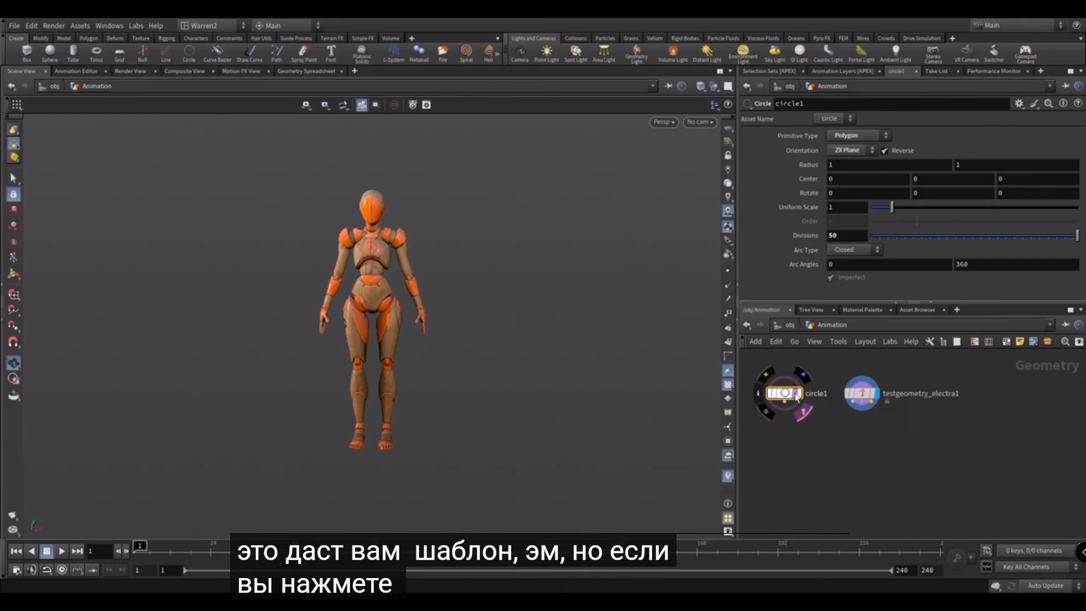
# Show the circle as a shaded template beneath Electra and select the Electra test geometry node
pyautogui.click(798, 395)
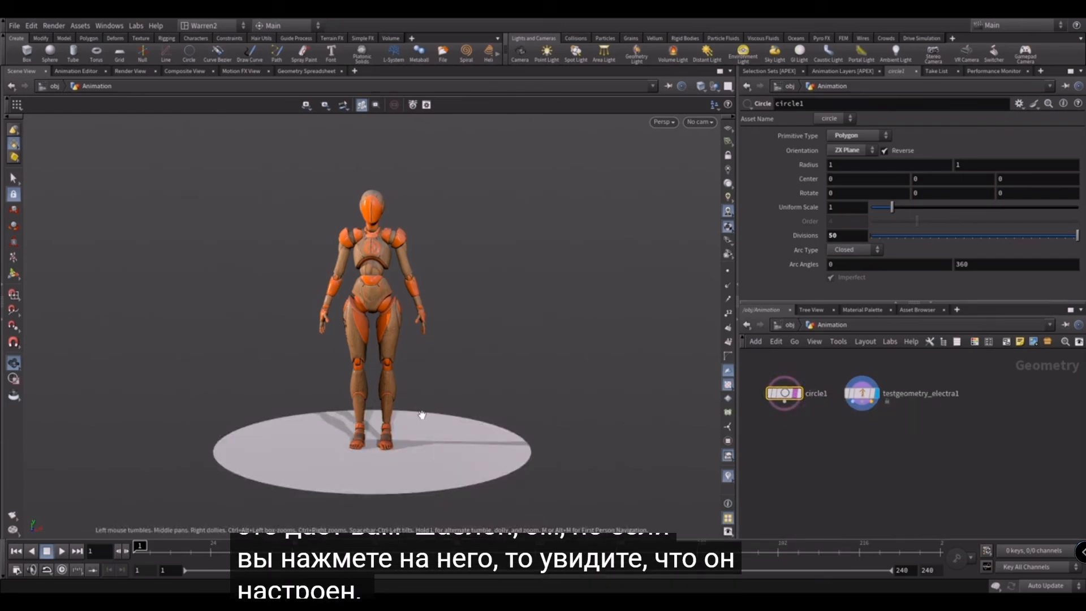
pyautogui.moveTo(862, 396)
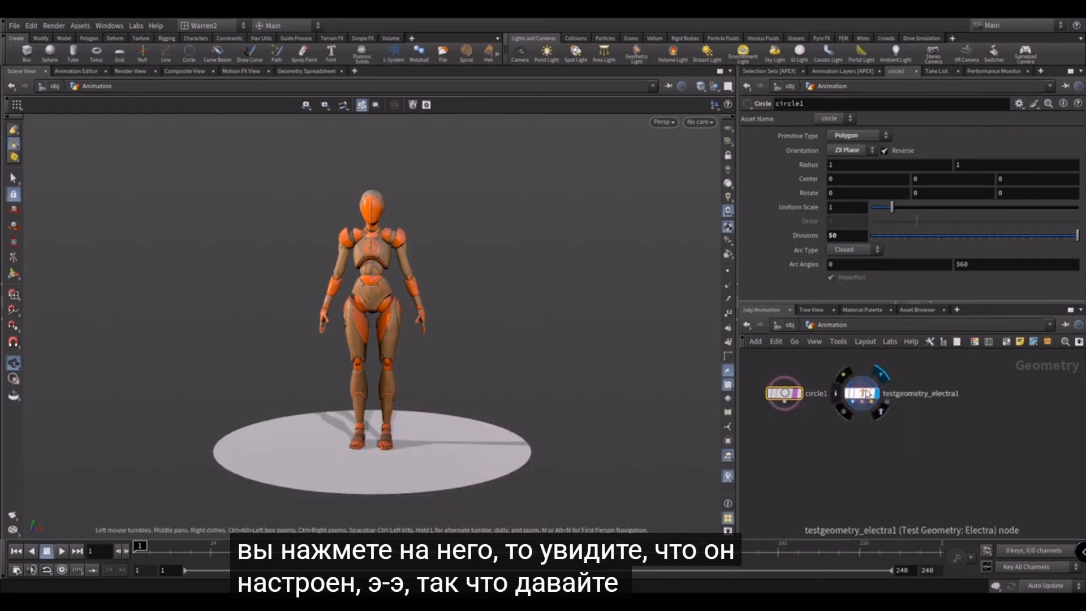
pyautogui.click(862, 396)
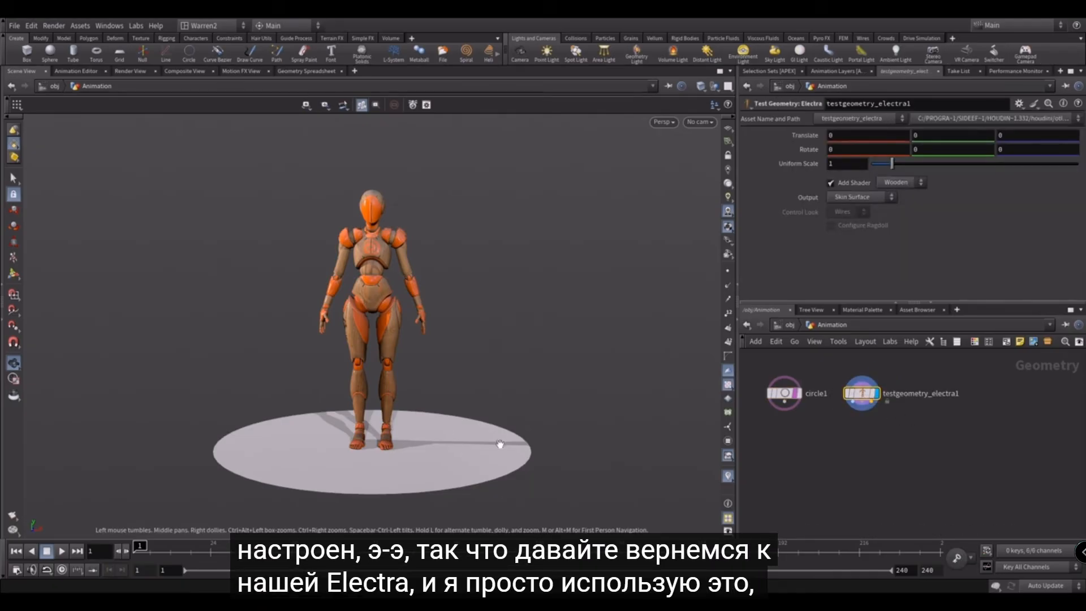
pyautogui.moveTo(380, 439); pyautogui.dragTo(490, 434, button='right')
pyautogui.moveTo(504, 392); pyautogui.dragTo(514, 363, button='middle')
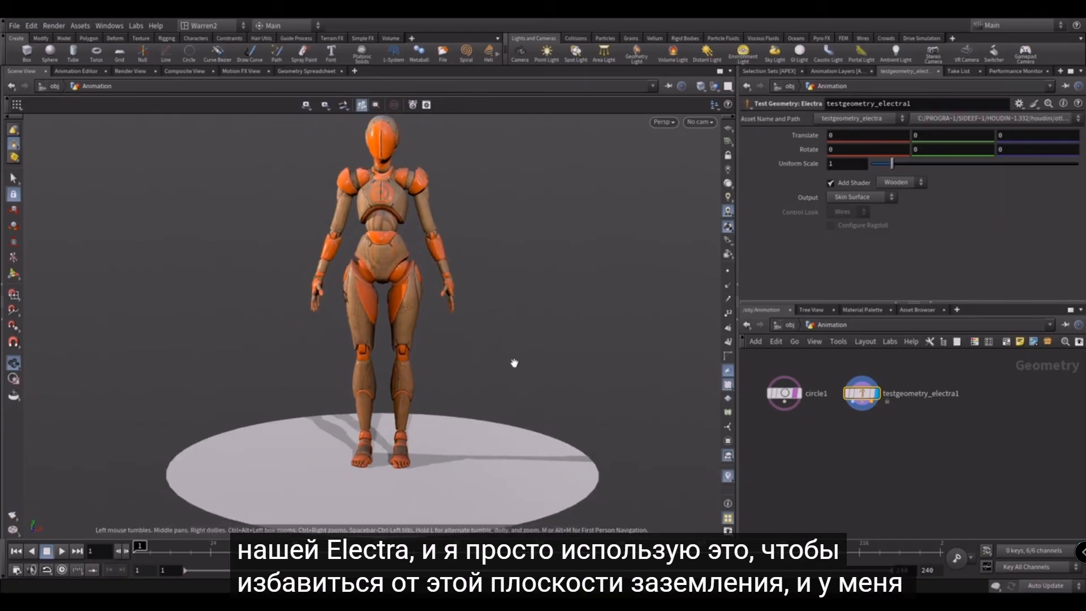
pyautogui.moveTo(514, 364); pyautogui.dragTo(504, 357, button='right')
pyautogui.moveTo(503, 357); pyautogui.dragTo(477, 347)
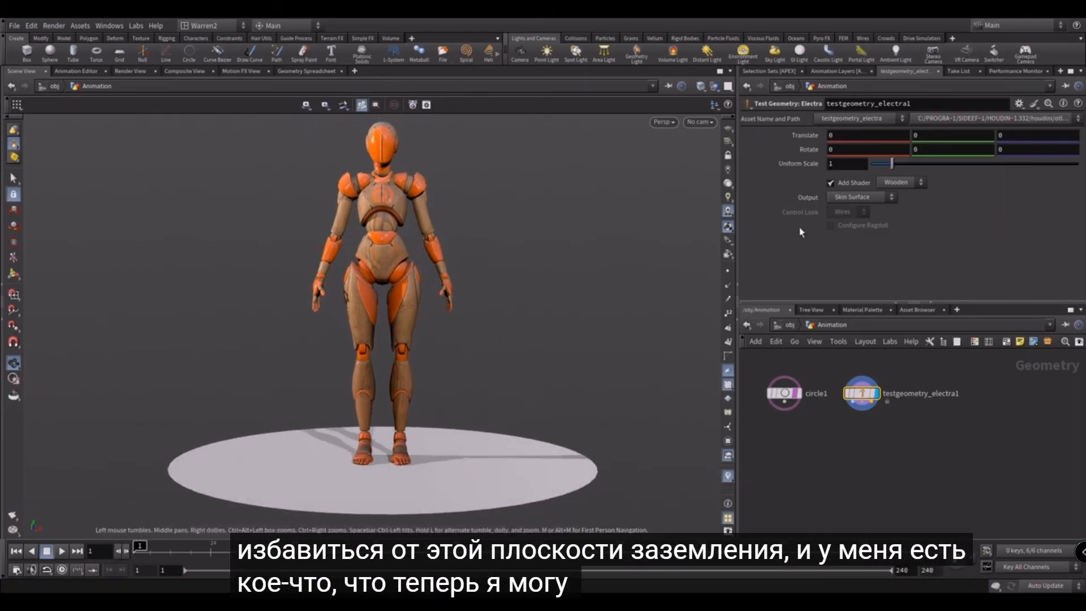
# Turn off the specular lighting component in the viewport
pyautogui.rightClick(729, 215)
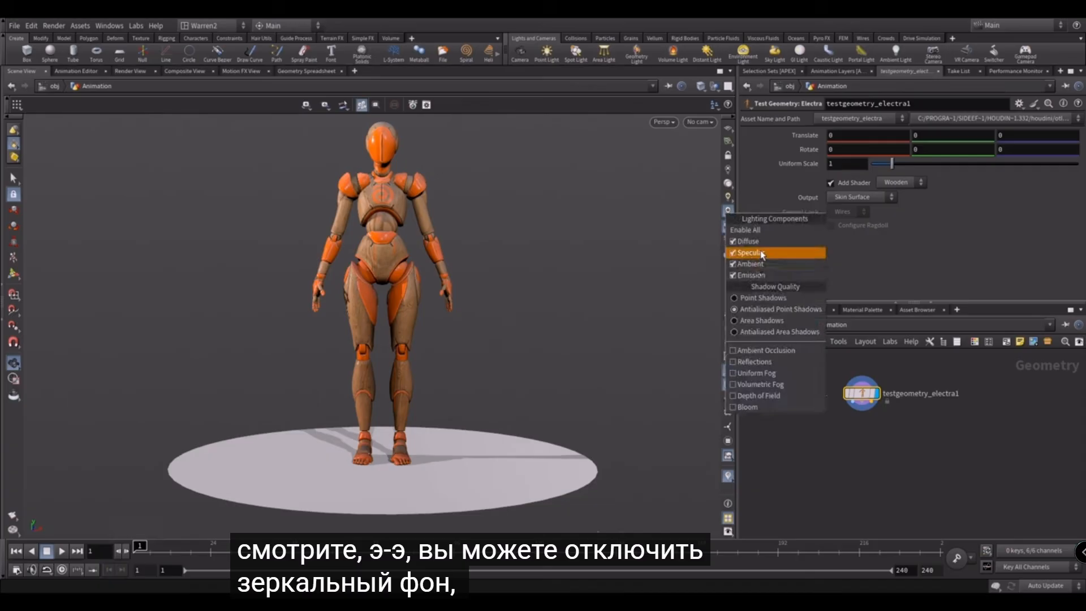
pyautogui.click(759, 253)
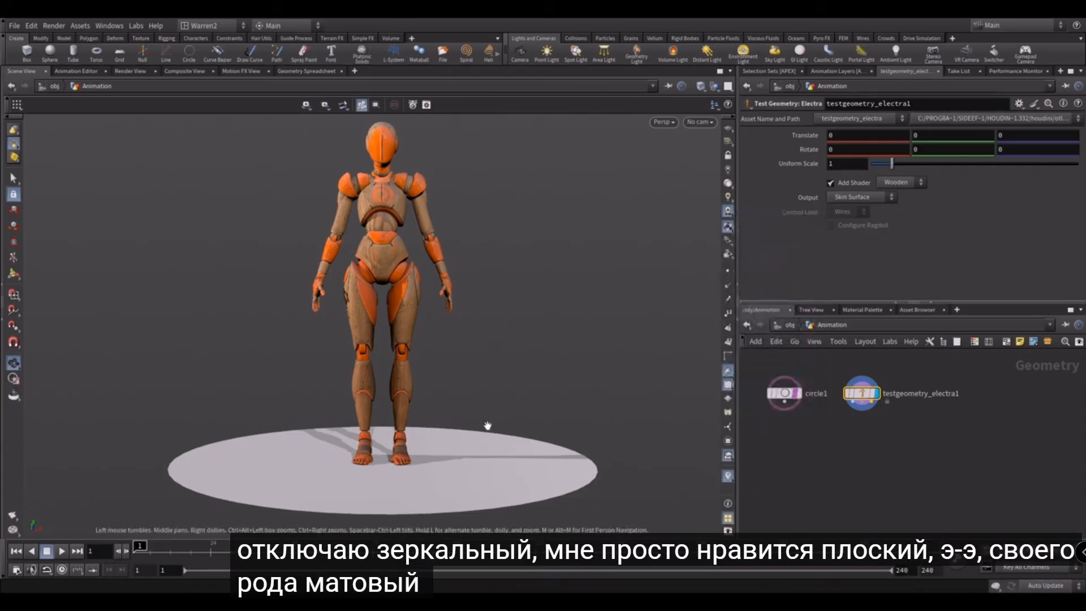
pyautogui.click(182, 552)
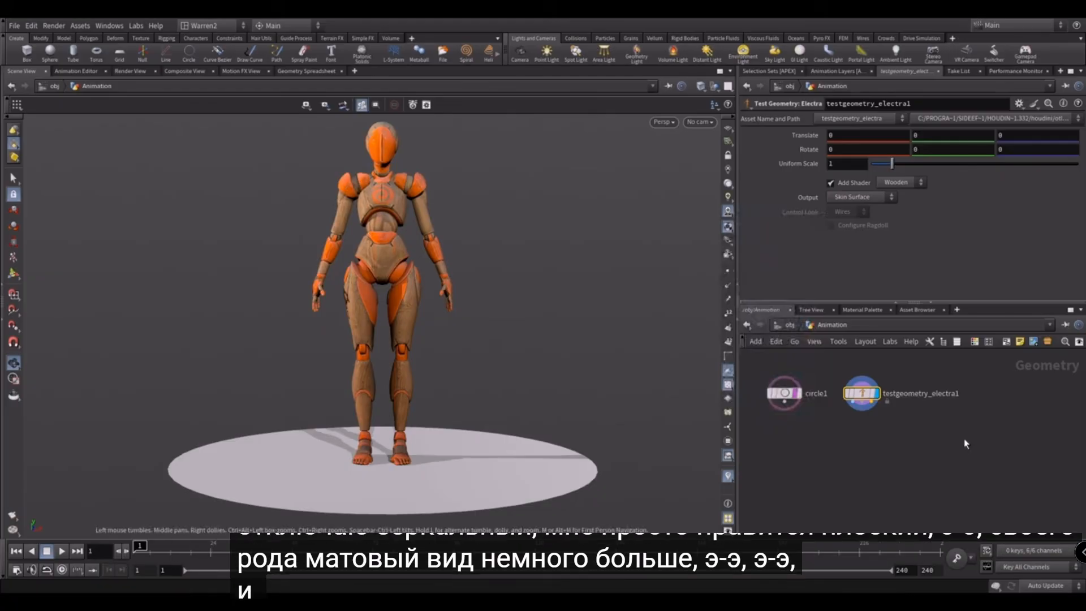
# Set the Electra test geometry's output to APEX Character
pyautogui.moveTo(909, 448); pyautogui.dragTo(866, 372)
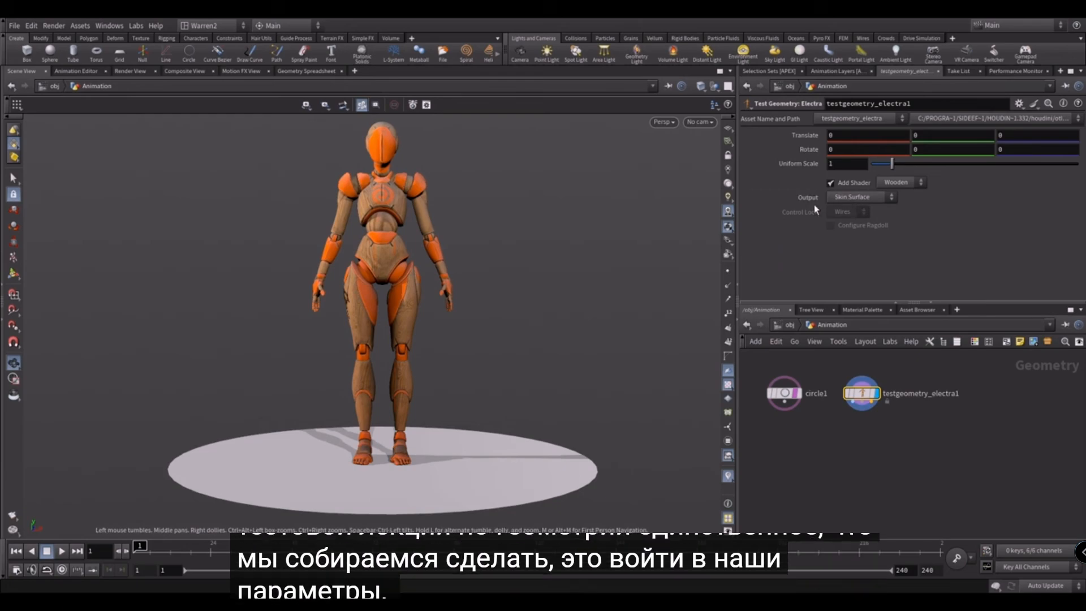
pyautogui.click(874, 198)
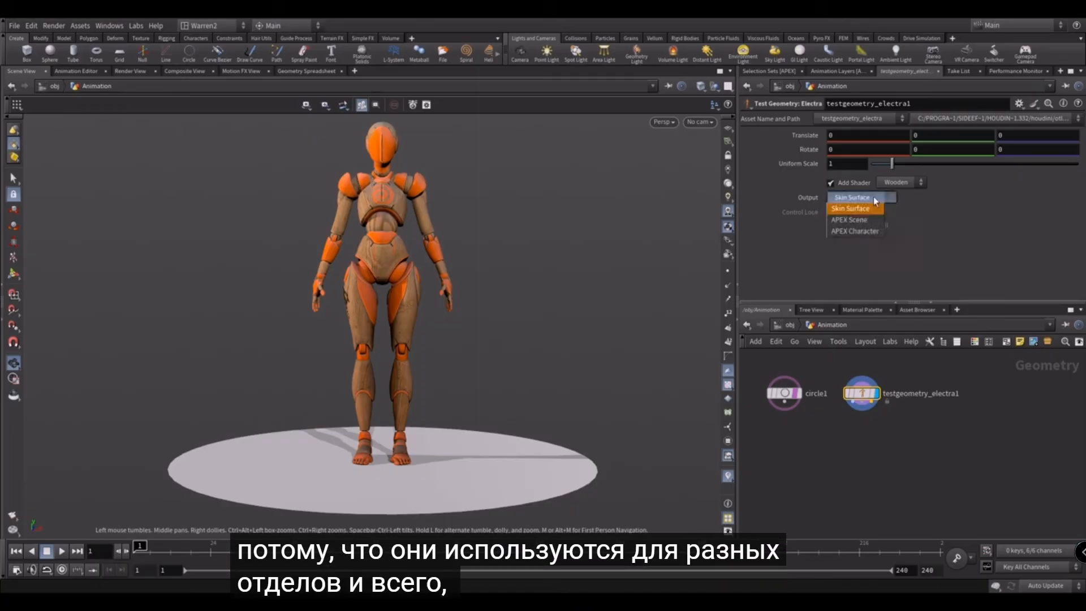
pyautogui.click(872, 232)
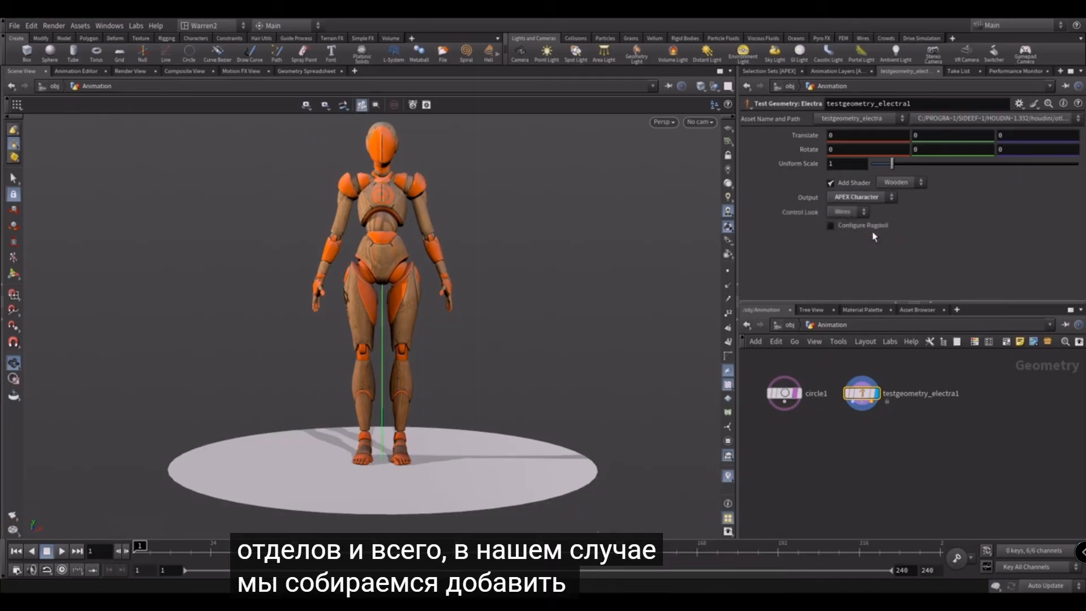
# Add an APEX Scene Add Character node directly below the Electra test geometry node
pyautogui.scroll(-1, 927, 469)
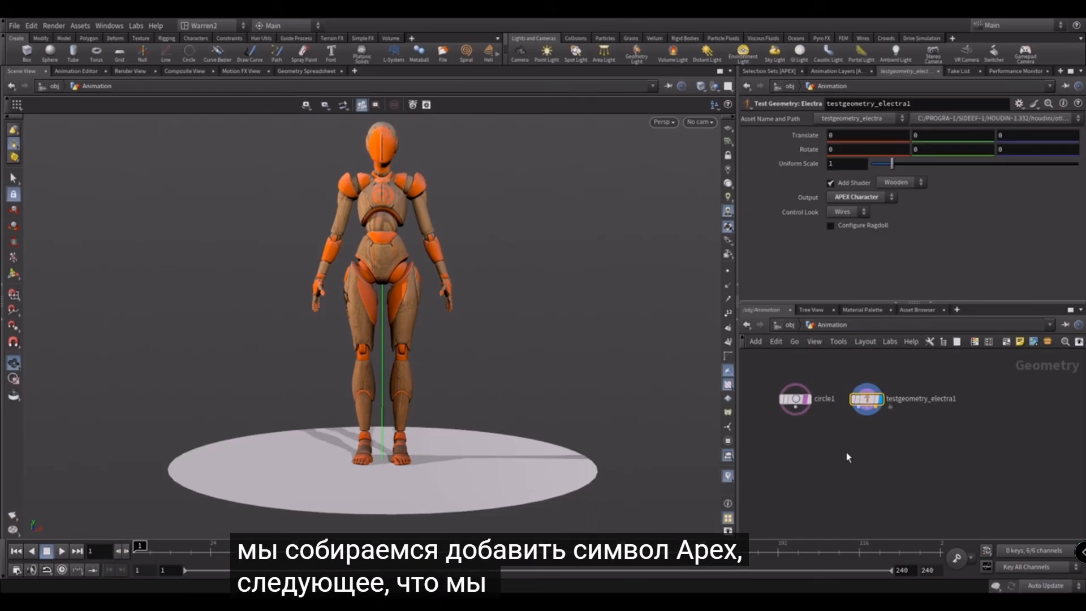
pyautogui.press('Tab')
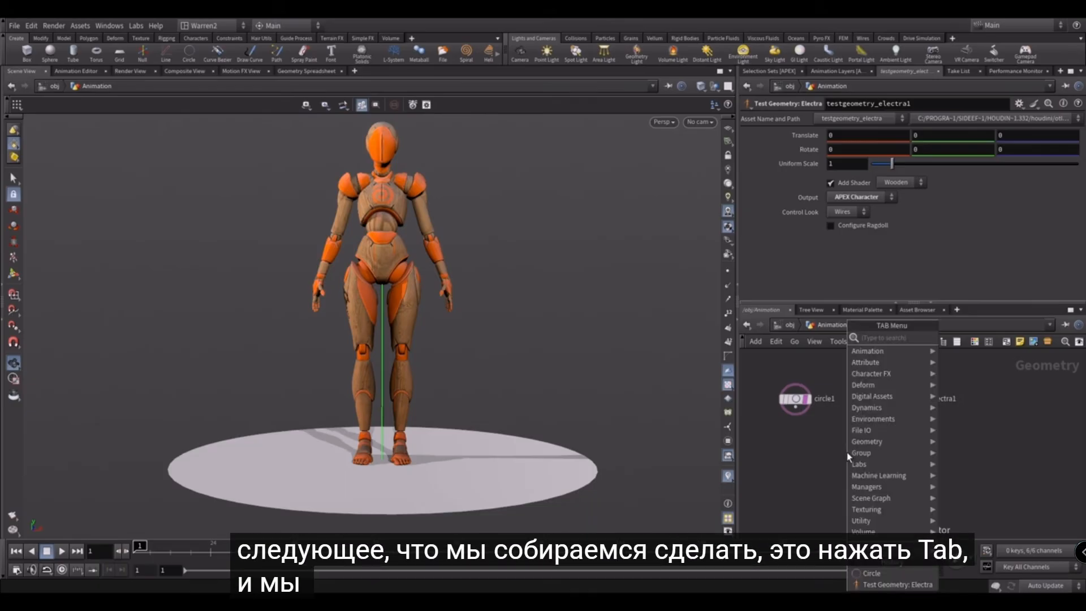
pyautogui.write('sce')
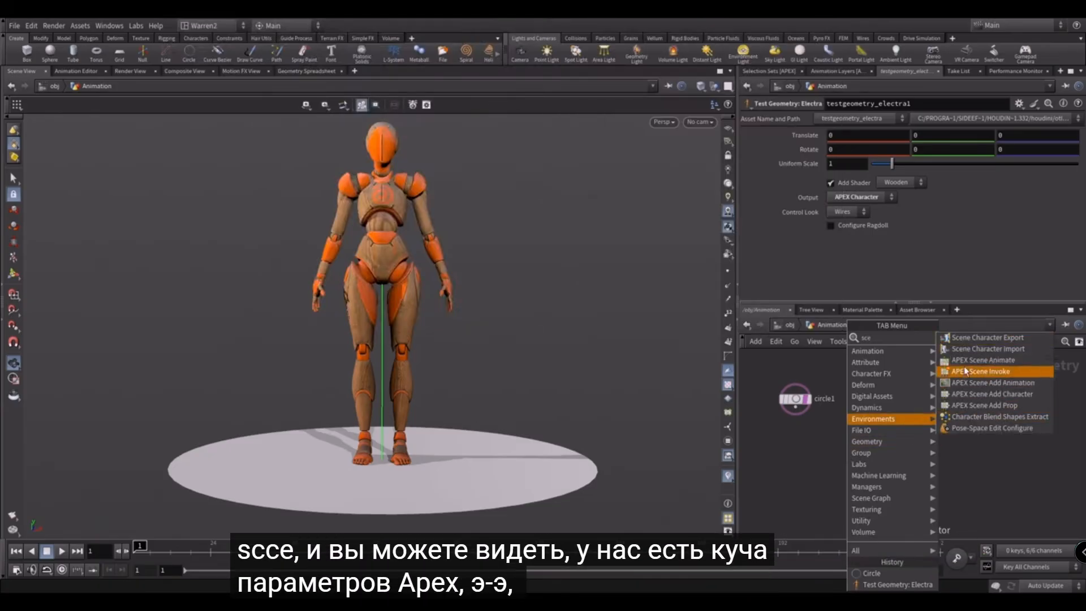
pyautogui.click(973, 396)
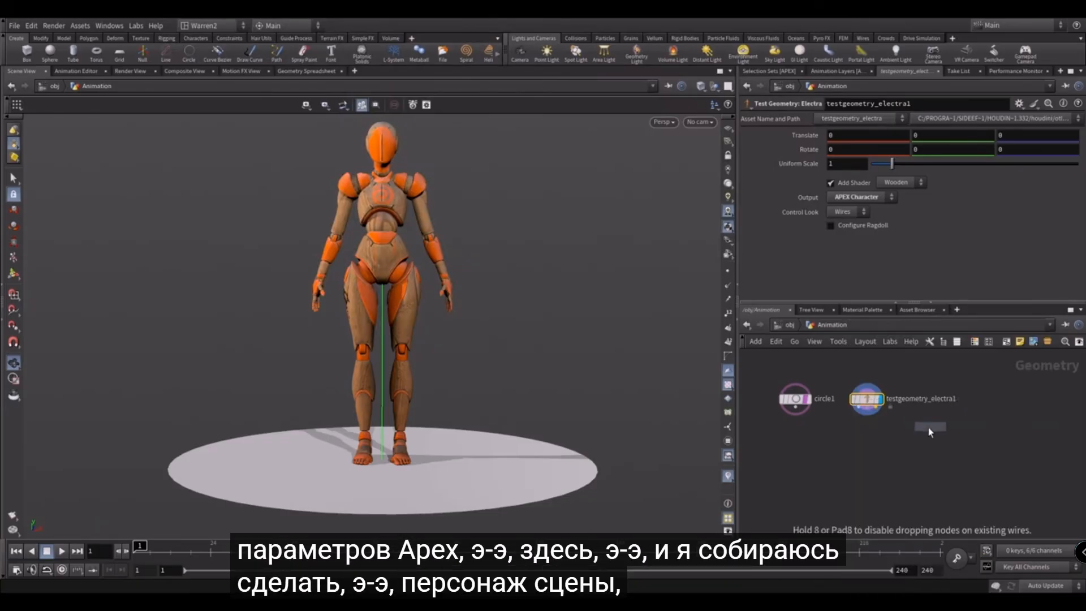
pyautogui.click(870, 435)
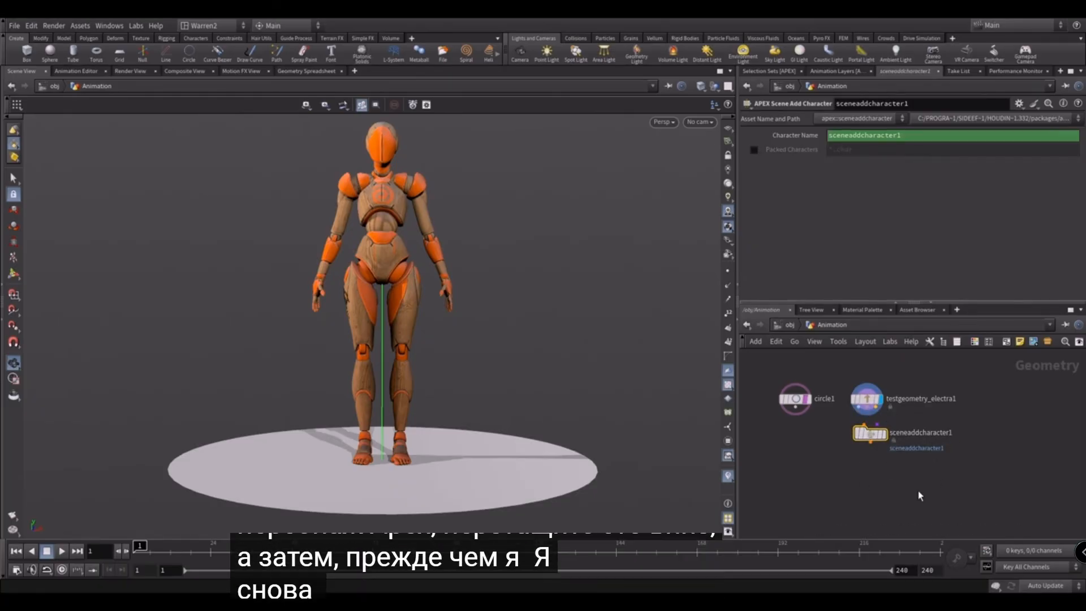
# Add an APEX Scene Animate node below the APEX Scene Add Character node
pyautogui.press('Tab')
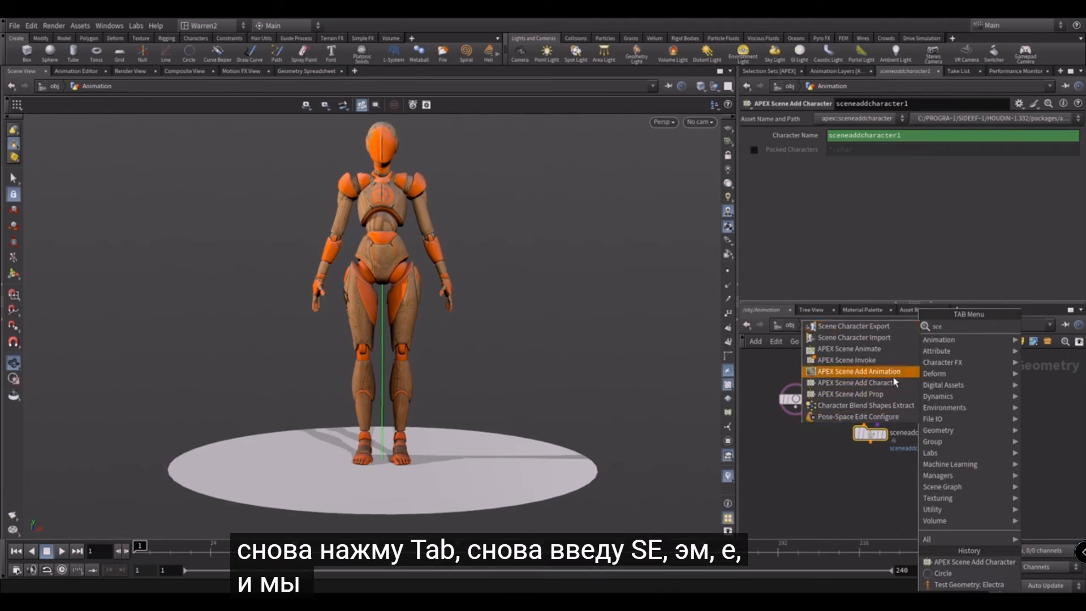
pyautogui.click(884, 352)
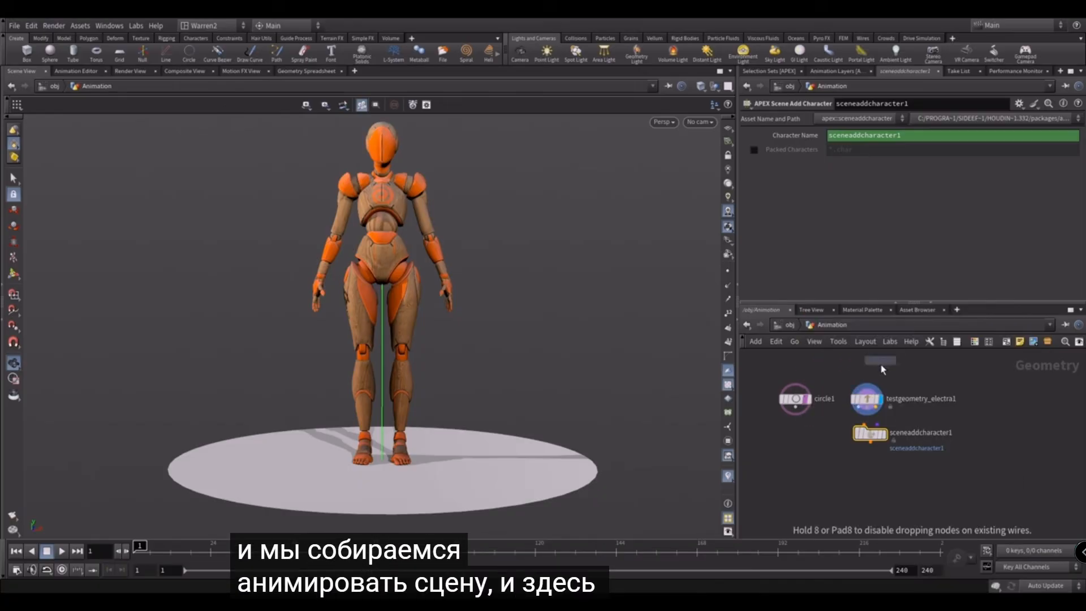
pyautogui.click(864, 473)
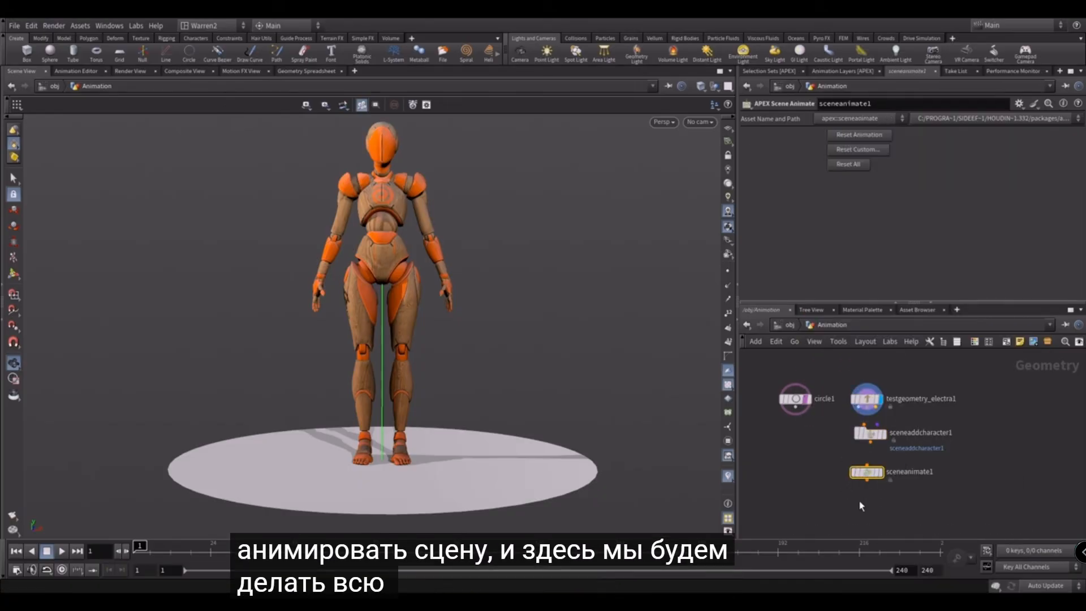
pyautogui.moveTo(867, 482)
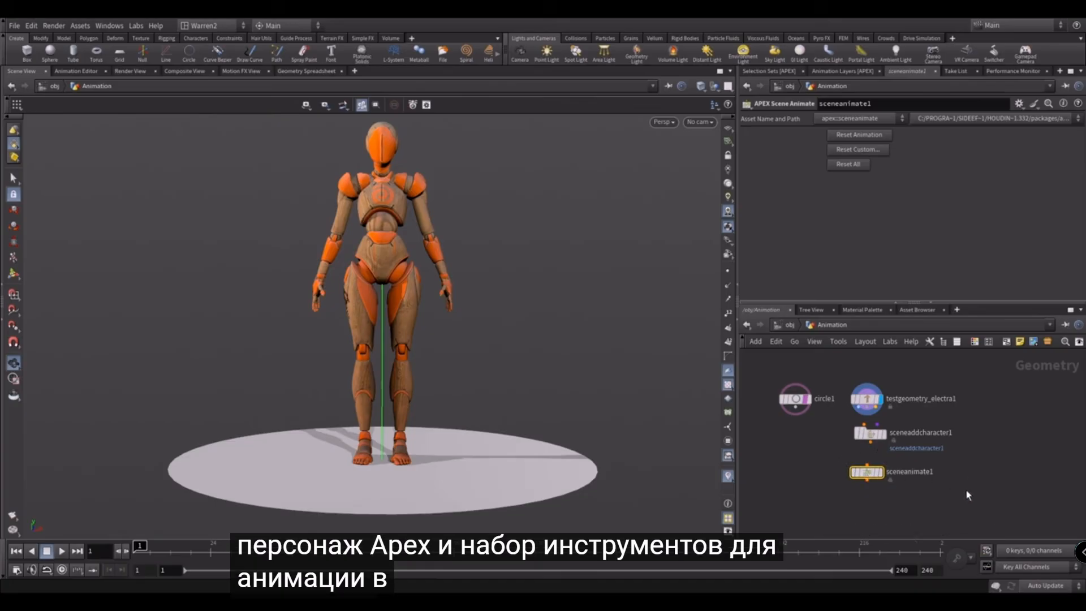
# Connect the test geometry's first output to the Character Files input of APEX Scene Add Character, and that node to APEX Scene Animate
pyautogui.scroll(2, 1033, 459)
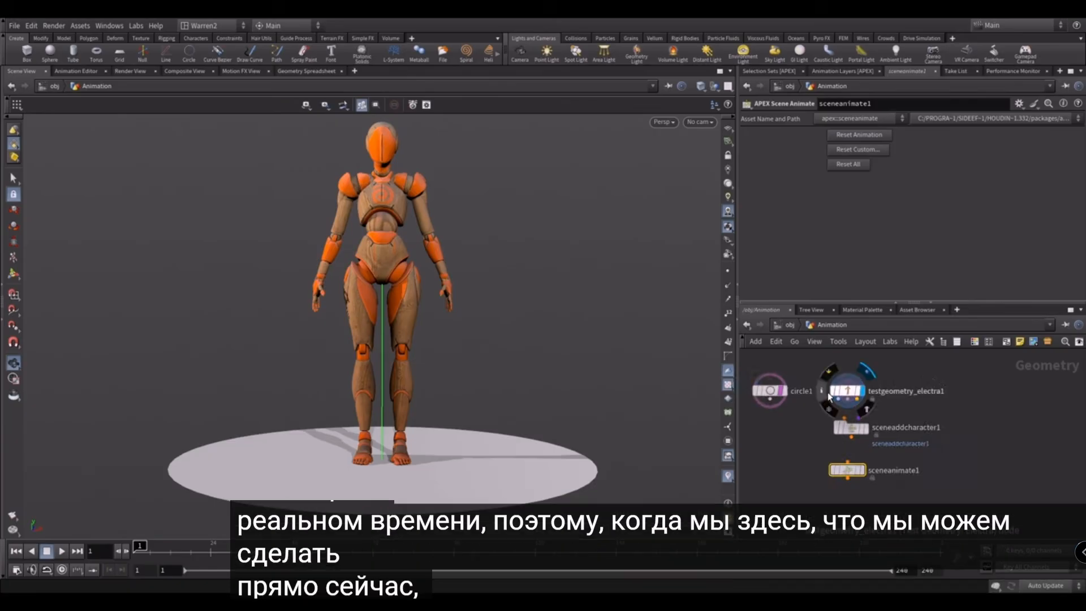
pyautogui.moveTo(846, 414); pyautogui.dragTo(858, 419)
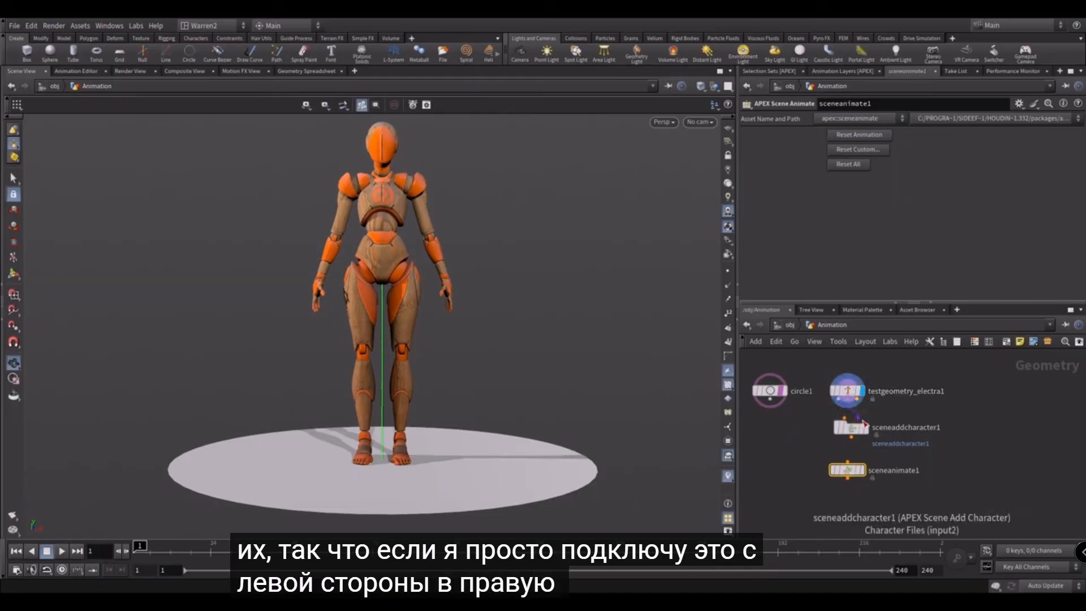
pyautogui.moveTo(851, 437); pyautogui.dragTo(854, 475)
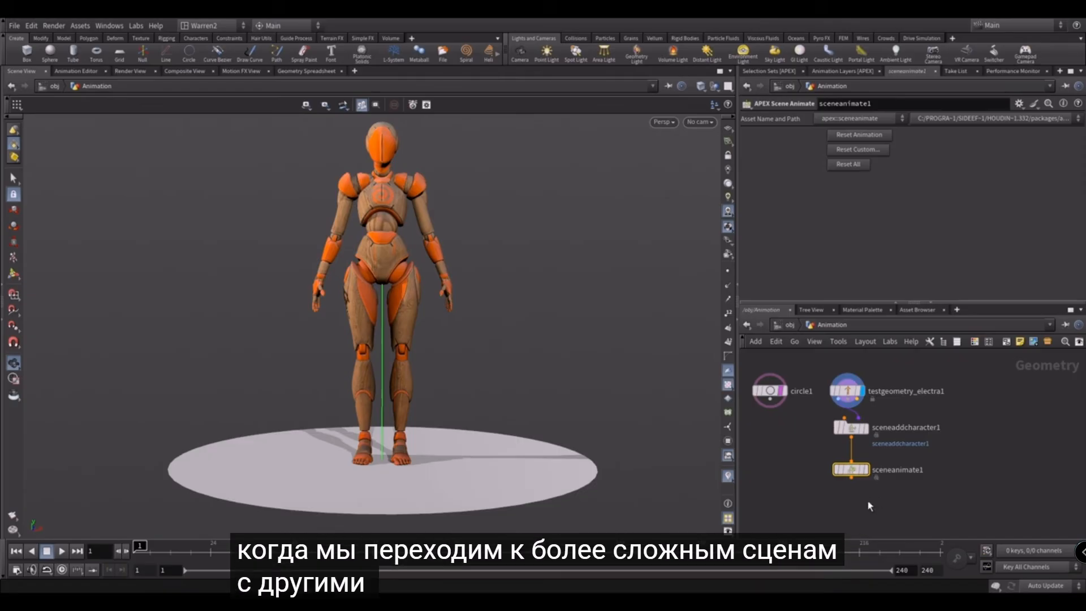
# Rename the APEX Scene Add Character node to Electra
pyautogui.doubleClick(905, 428)
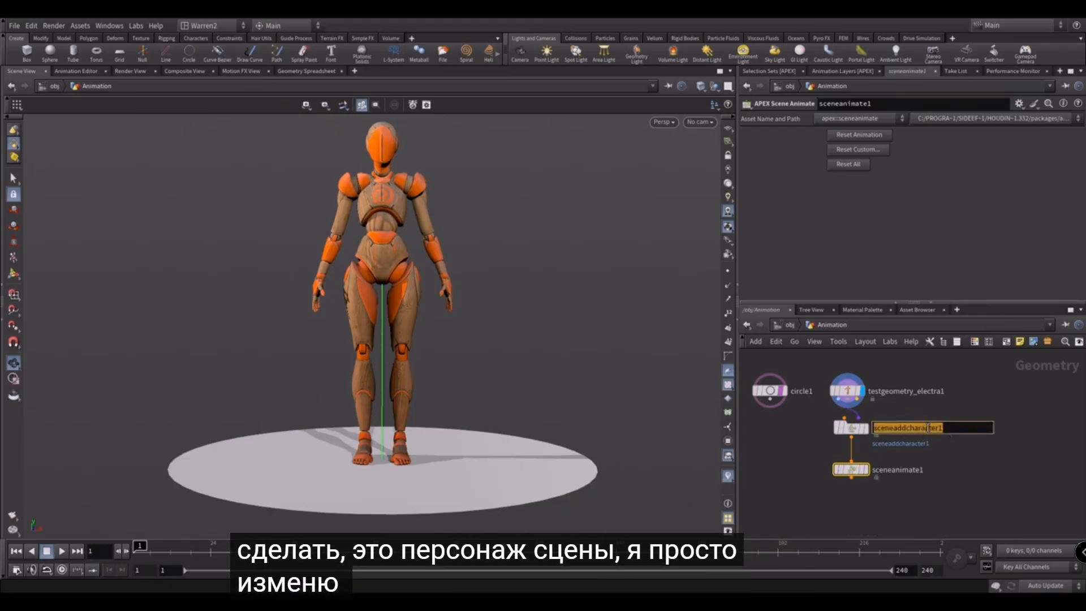
pyautogui.write('Electi')
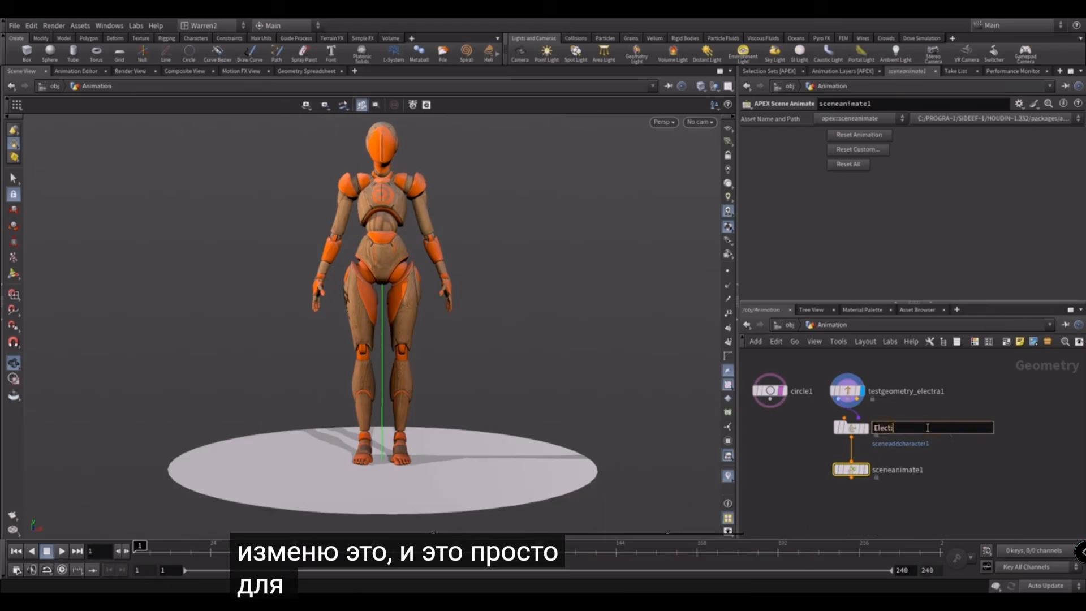
pyautogui.write('a')
pyautogui.press('Return')
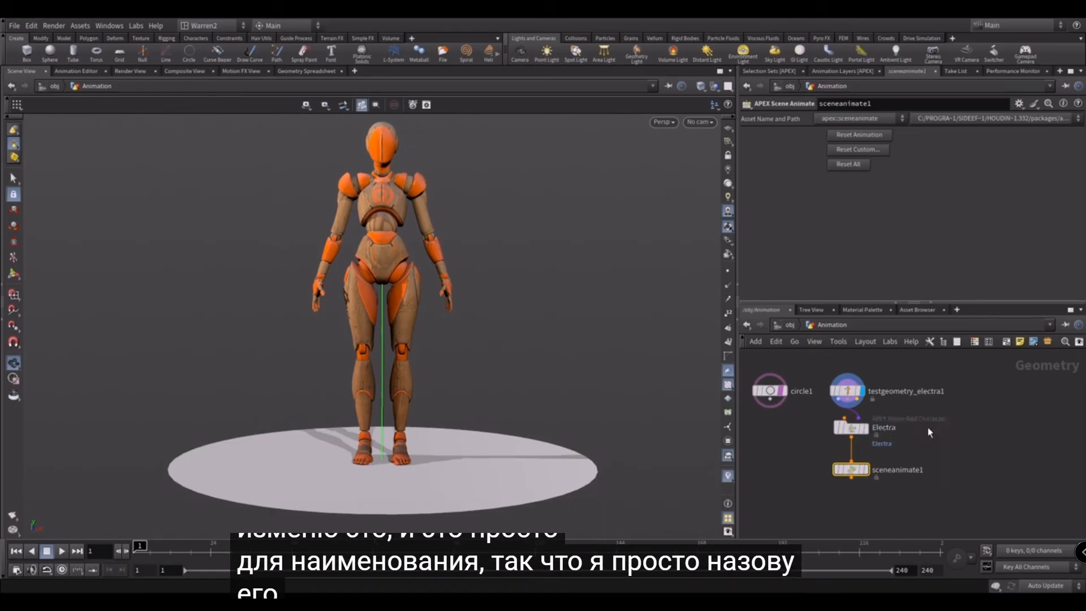
# Reveal the expression behind the Electra node's Character Name and try to delete the parameter's channels
pyautogui.click(852, 428)
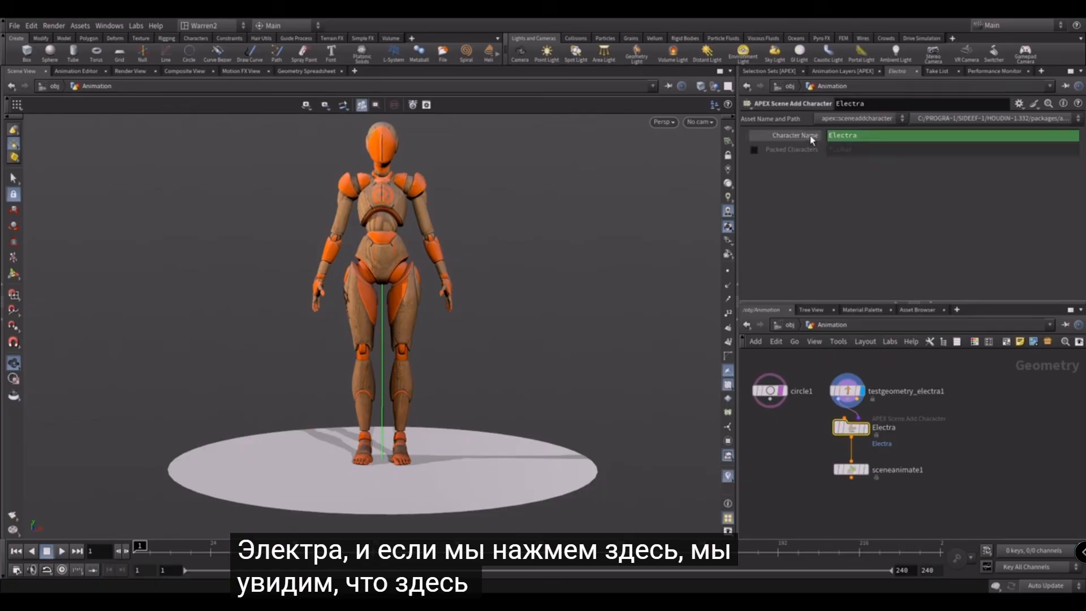
pyautogui.click(846, 136)
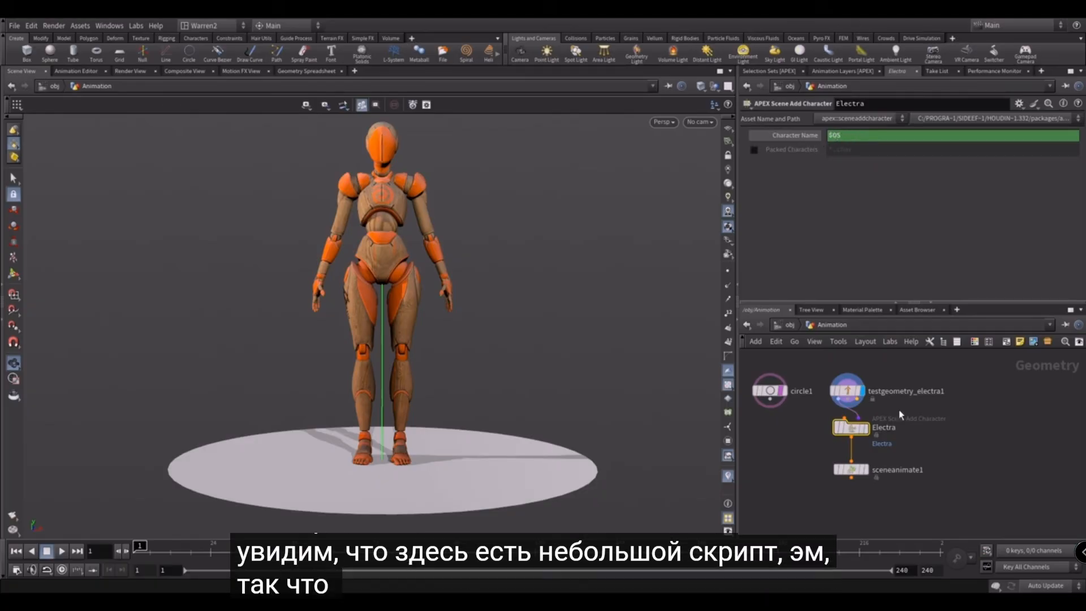
pyautogui.rightClick(808, 138)
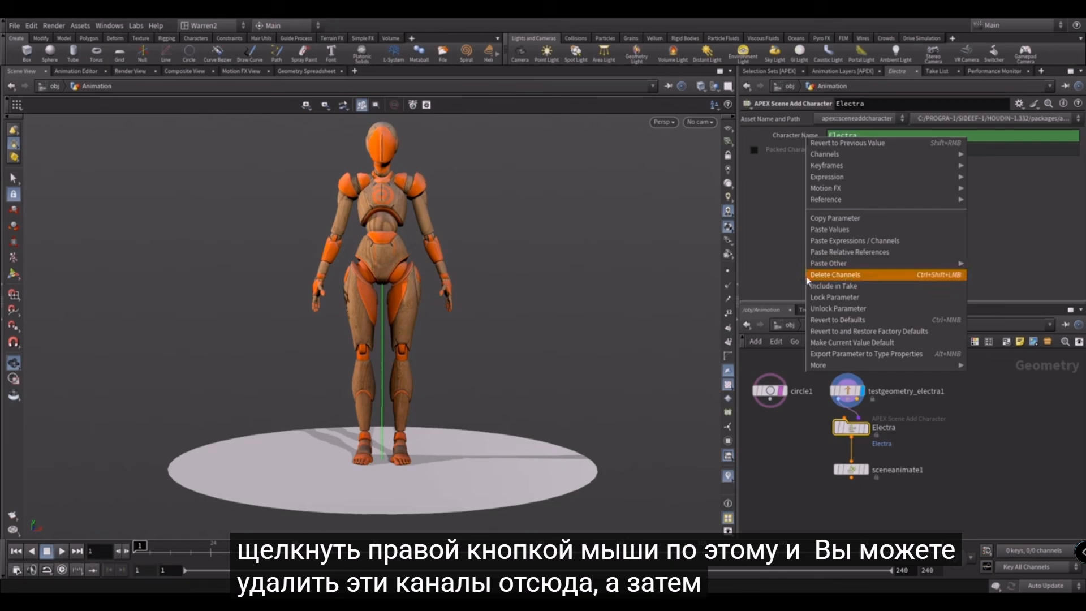
pyautogui.click(831, 274)
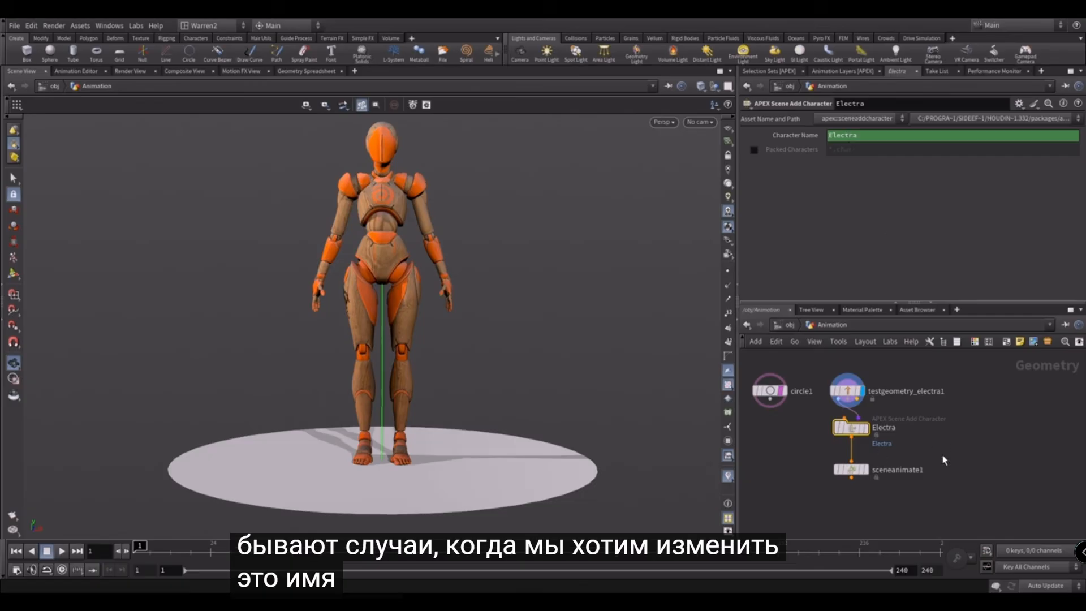
# Select the APEX Scene Animate node and make it the displayed node of the network
pyautogui.click(876, 503)
pyautogui.click(850, 471)
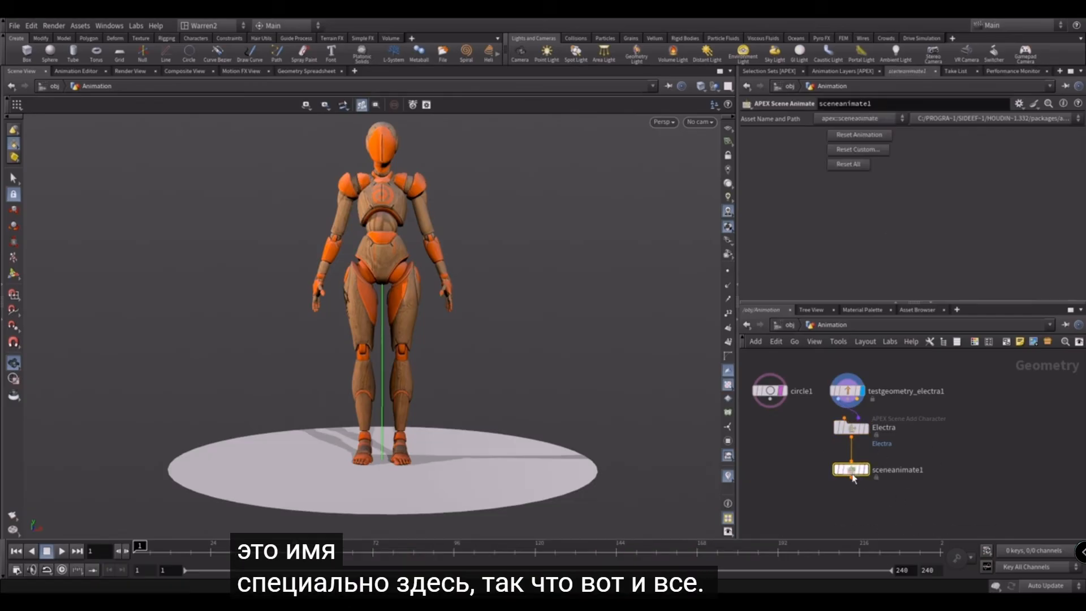
pyautogui.moveTo(789, 493); pyautogui.dragTo(839, 495, button='middle')
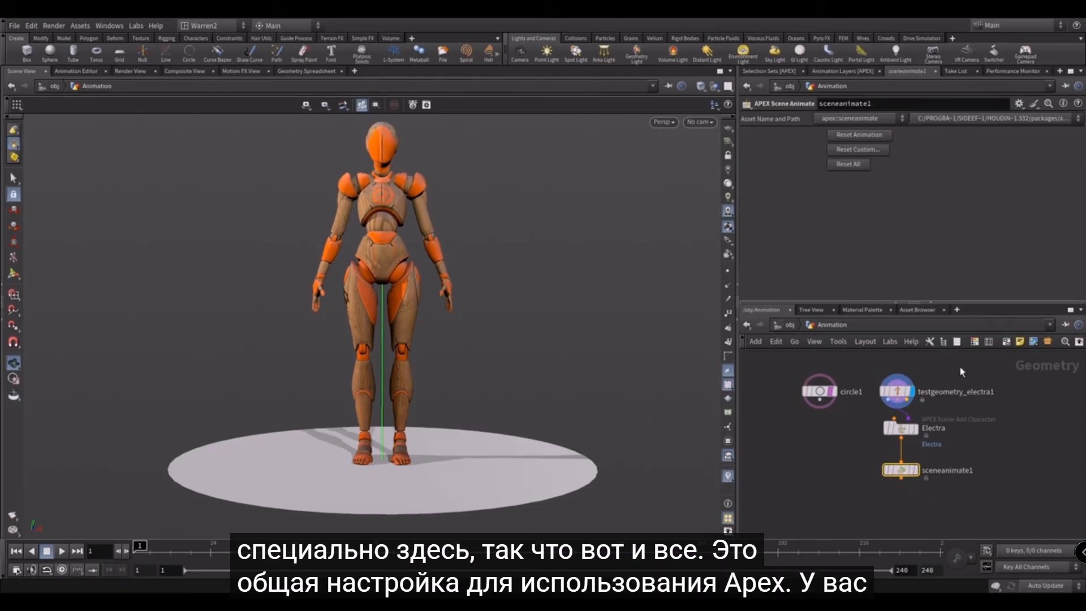
pyautogui.click(899, 391)
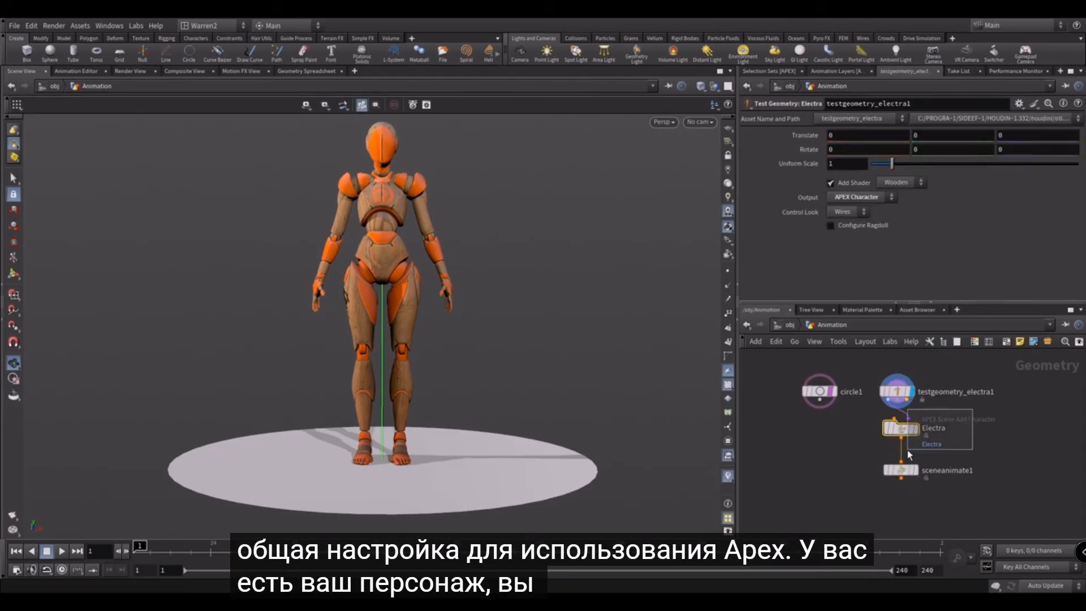
pyautogui.click(900, 470)
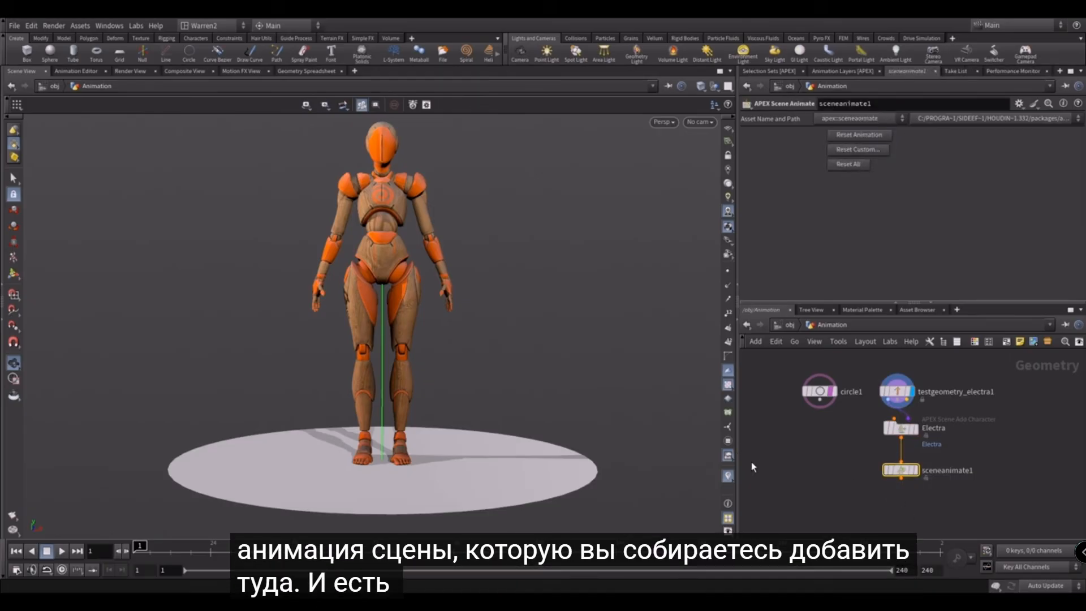
pyautogui.moveTo(920, 477)
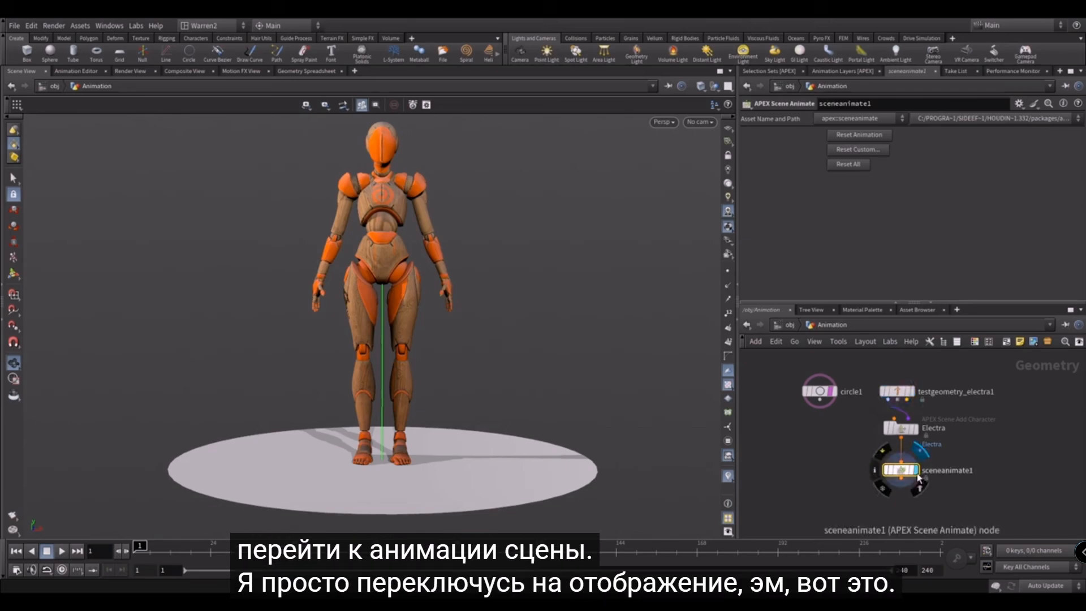
# Enter the Animate state for the APEX Scene Animate node so the character's rig controls are shown in the viewport
pyautogui.click(919, 478)
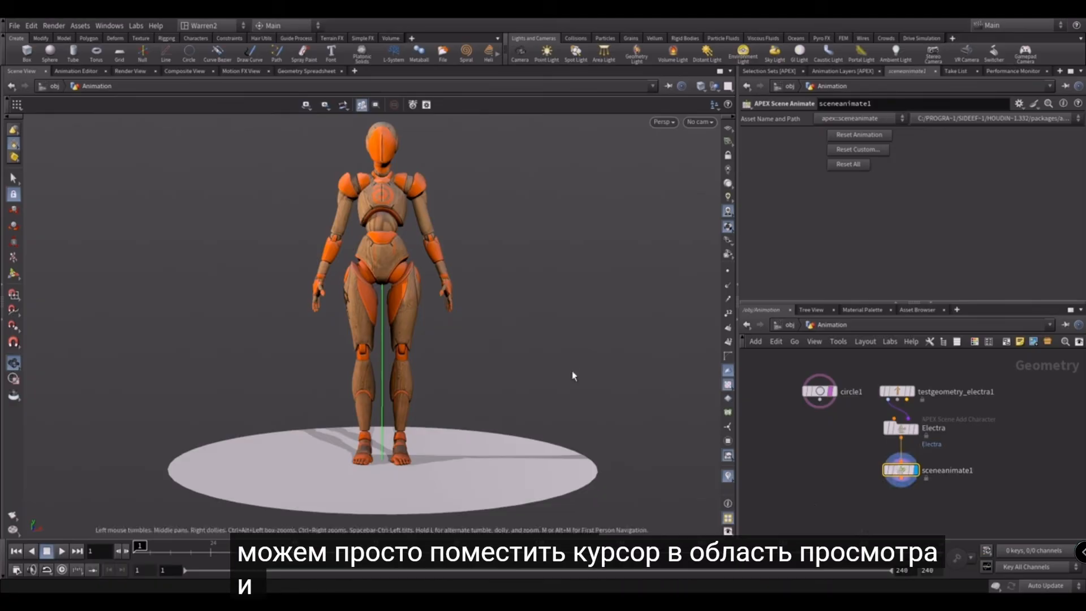
pyautogui.press('Return')
pyautogui.press('Return')
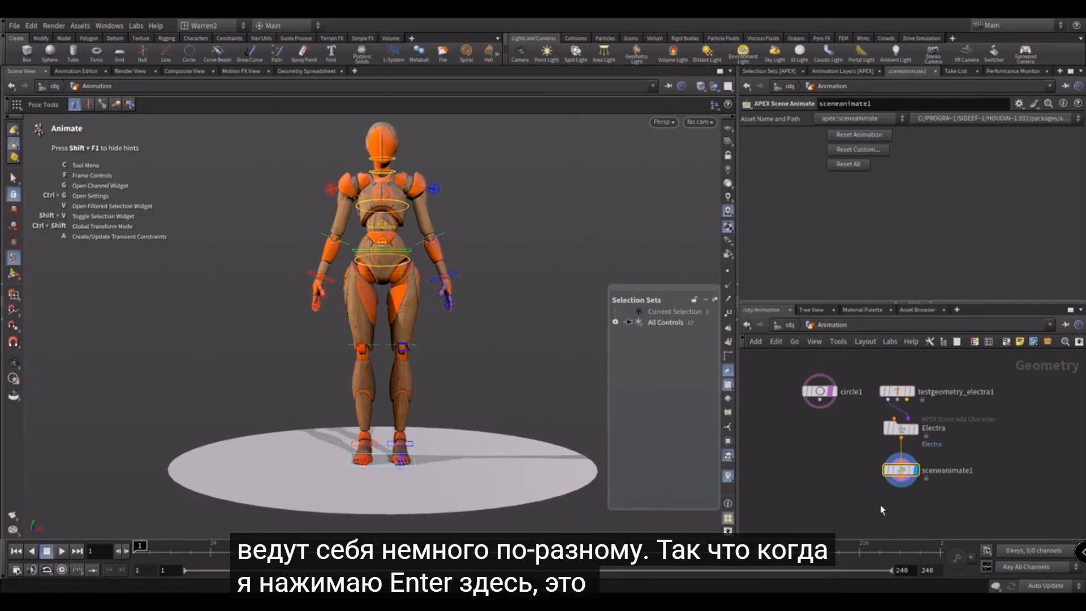
# Select the circle1 node and set its Uniform Scale to 1.26
pyautogui.moveTo(818, 396)
pyautogui.moveTo(900, 478)
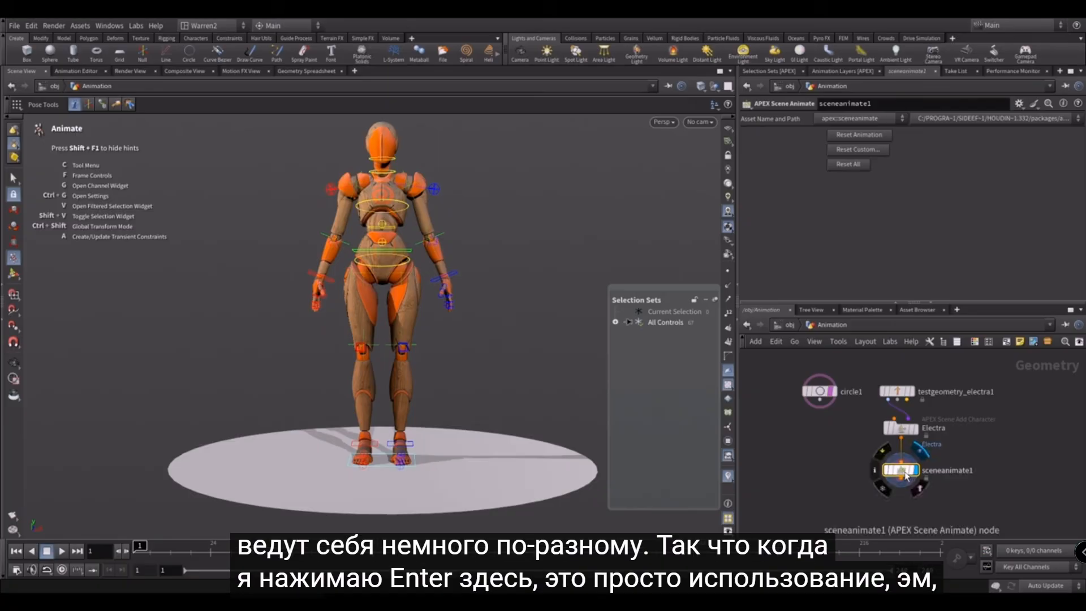
pyautogui.click(823, 394)
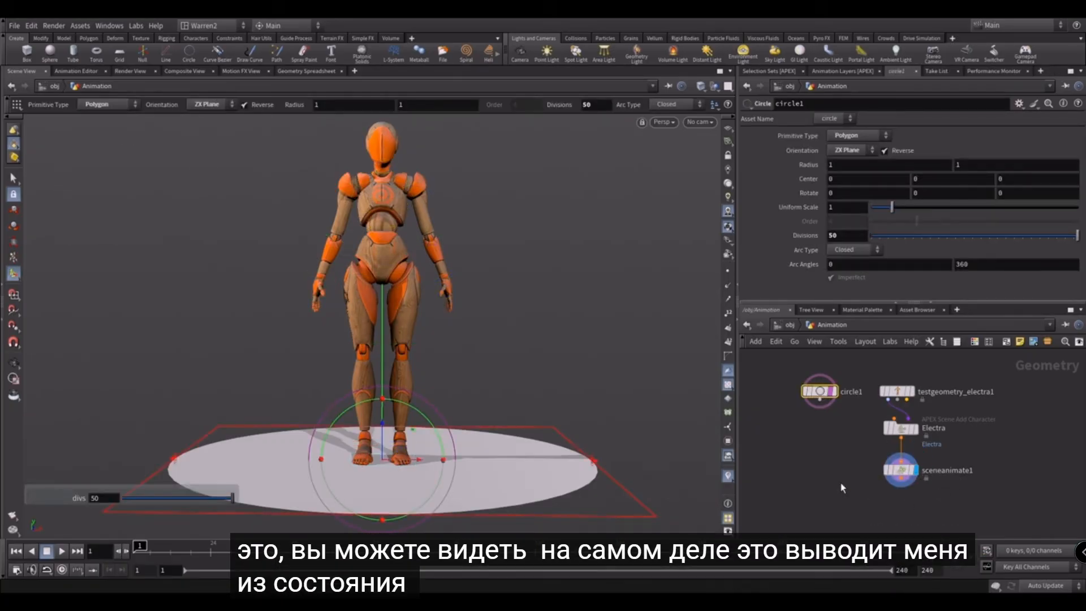
pyautogui.moveTo(893, 209); pyautogui.dragTo(897, 209)
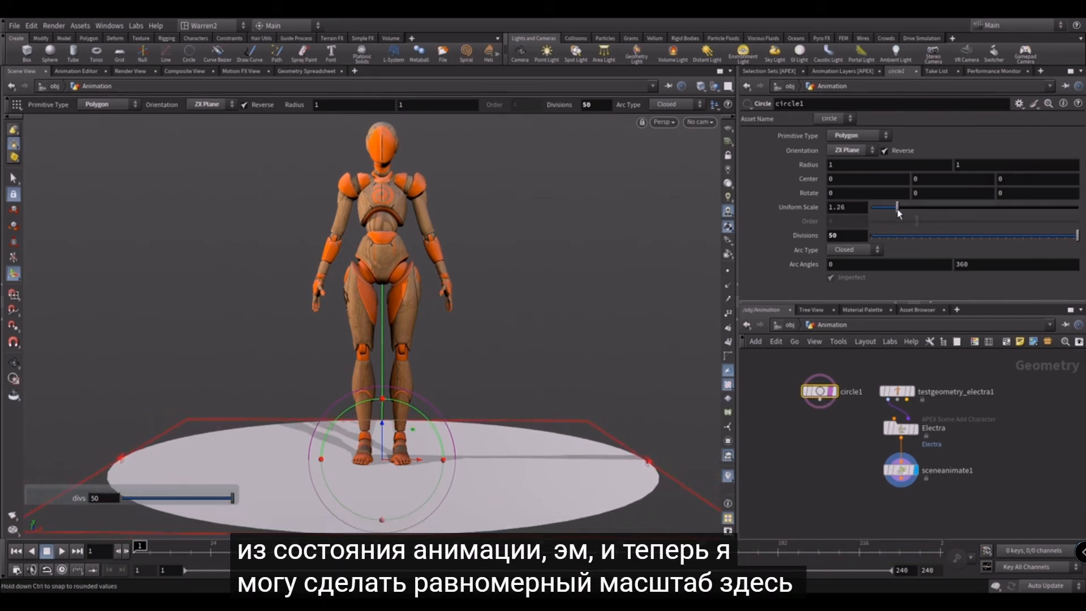
# Return to the APEX Scene Animate node, leave the Animate state, and re-enter it with the Pose tool
pyautogui.click(901, 474)
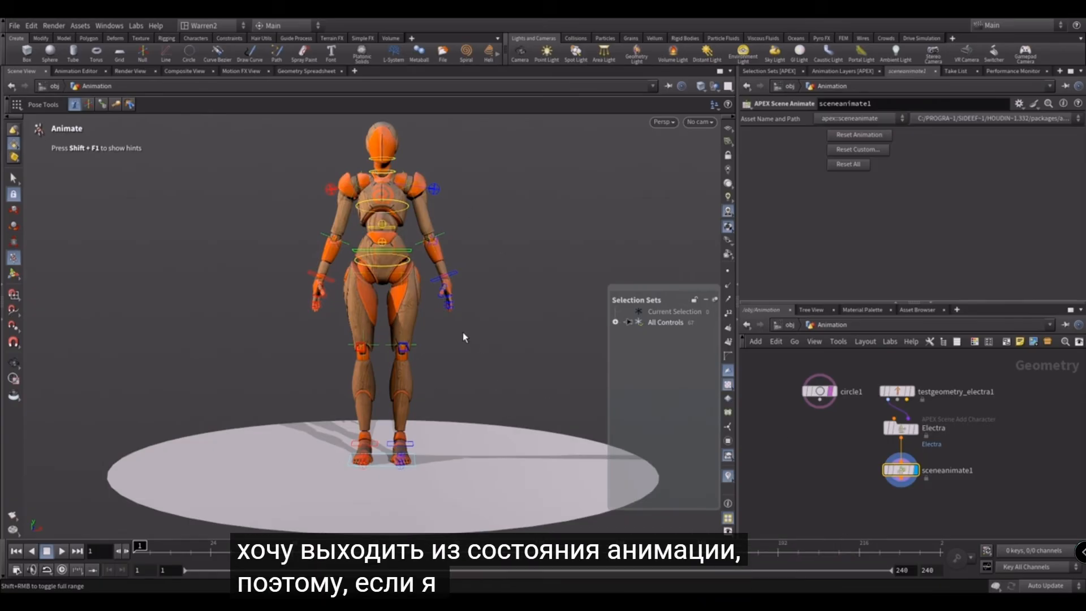
pyautogui.press('Escape')
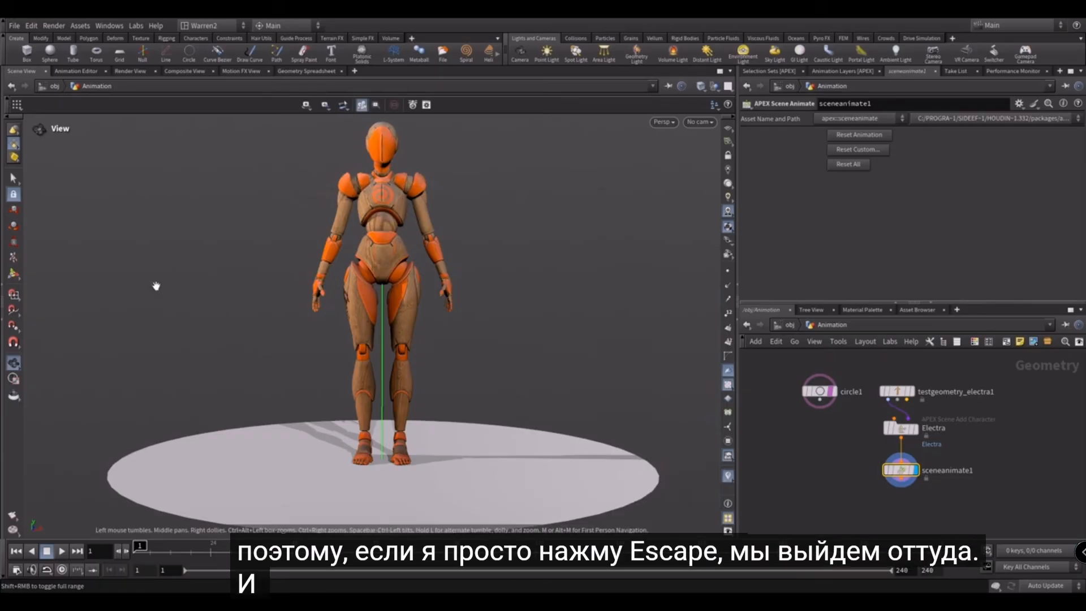
pyautogui.click(15, 259)
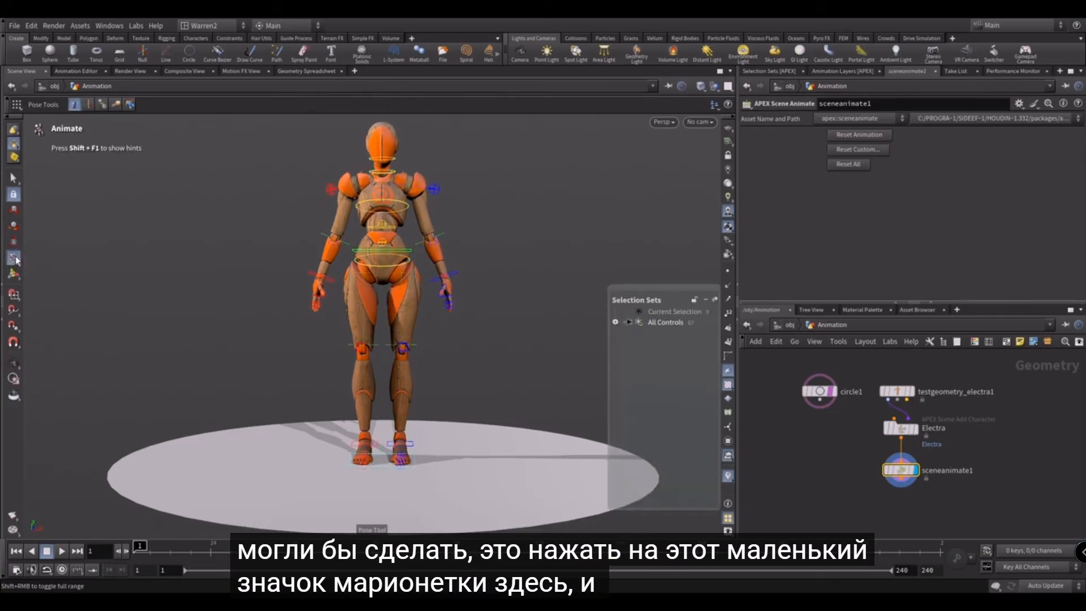
# Select circle1 while staying in the Animate state and set its Uniform Scale to 1.23
pyautogui.click(819, 391)
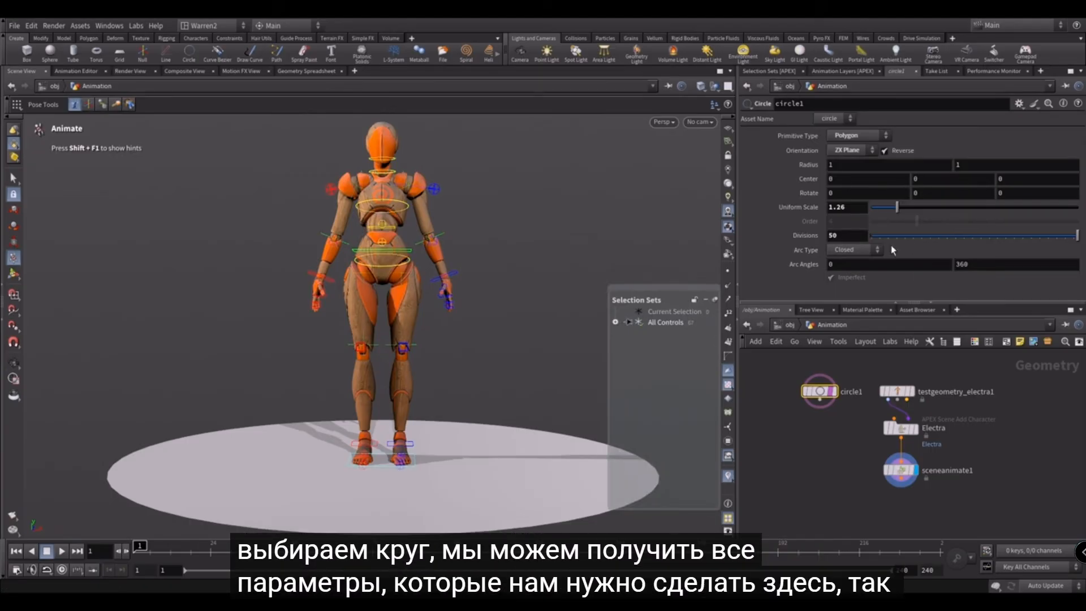
pyautogui.moveTo(897, 208); pyautogui.dragTo(896, 208)
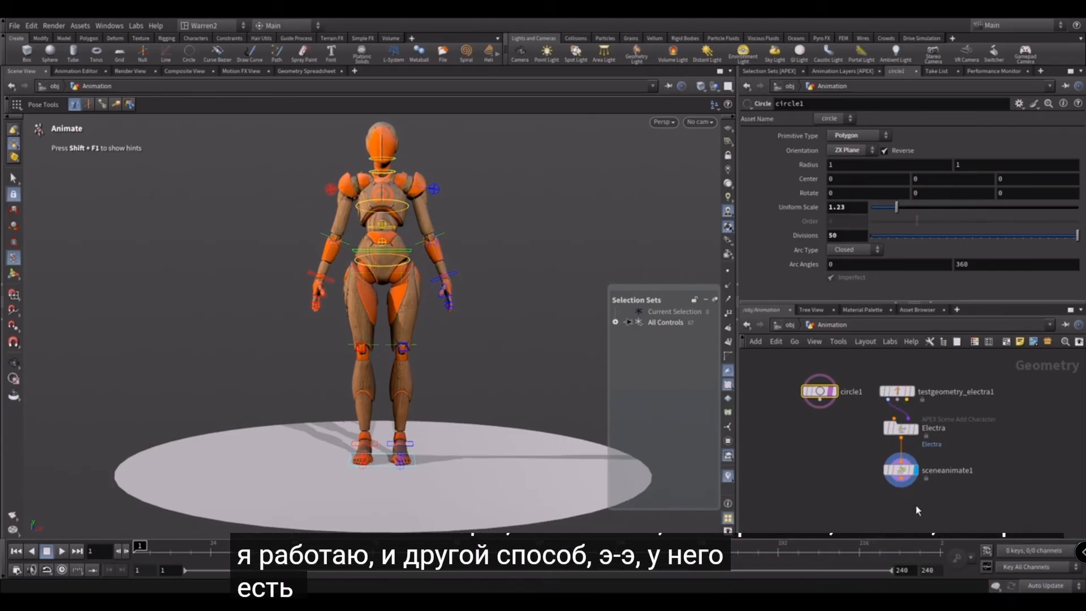
pyautogui.moveTo(892, 469)
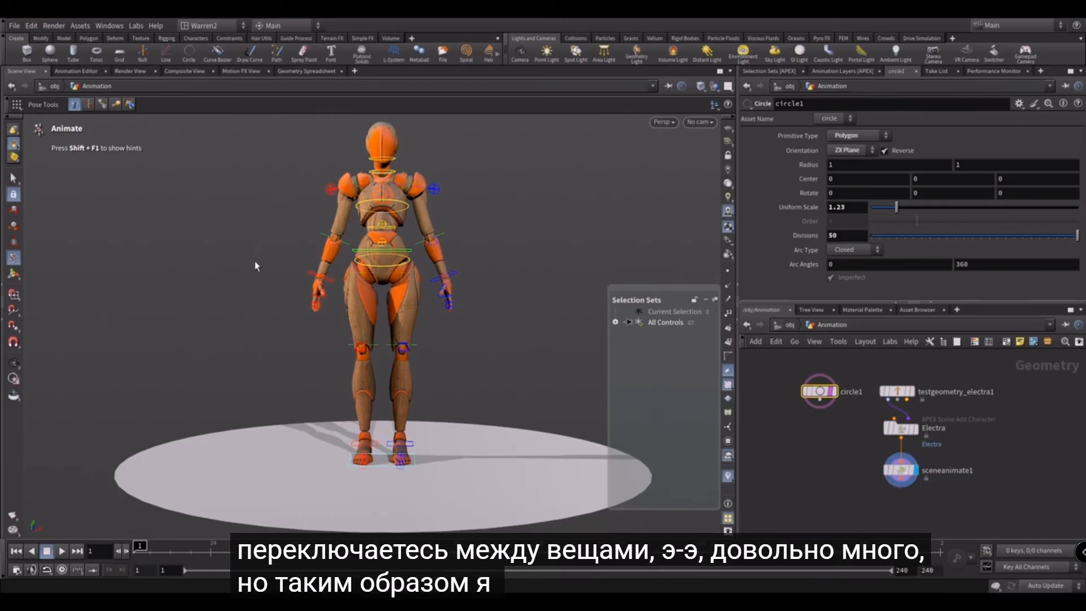
pyautogui.keyDown('alt'); pyautogui.moveTo(492, 297); pyautogui.dragTo(497, 308, button='middle'); pyautogui.keyUp('alt')
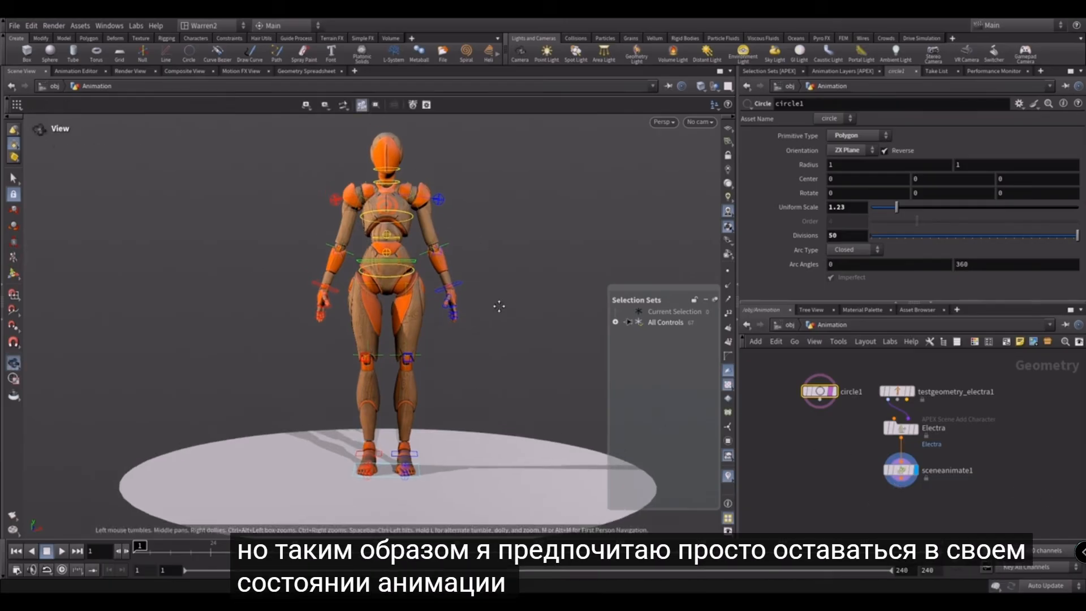
pyautogui.moveTo(814, 386)
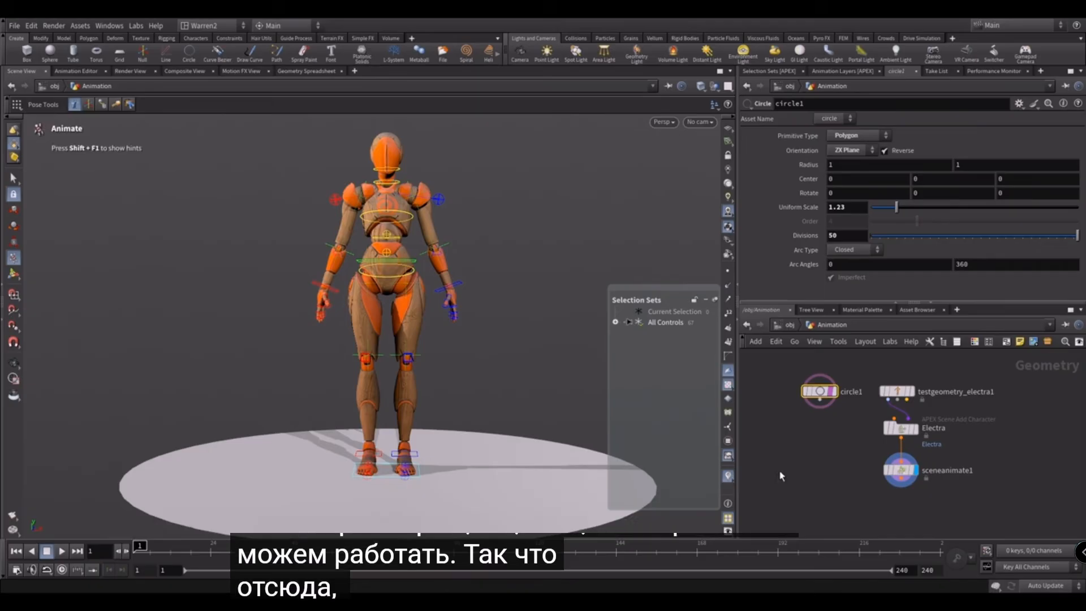
# Make the APEX Scene Animate node the selected node again in place of the circle
pyautogui.scroll(2, 783, 485)
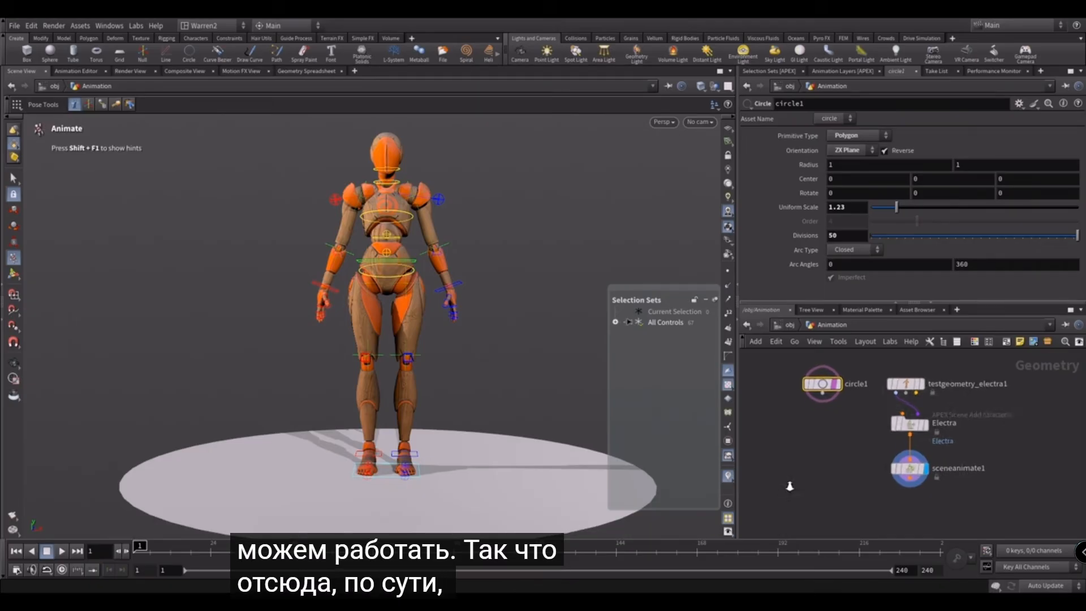
pyautogui.moveTo(786, 481); pyautogui.dragTo(810, 483, button='middle')
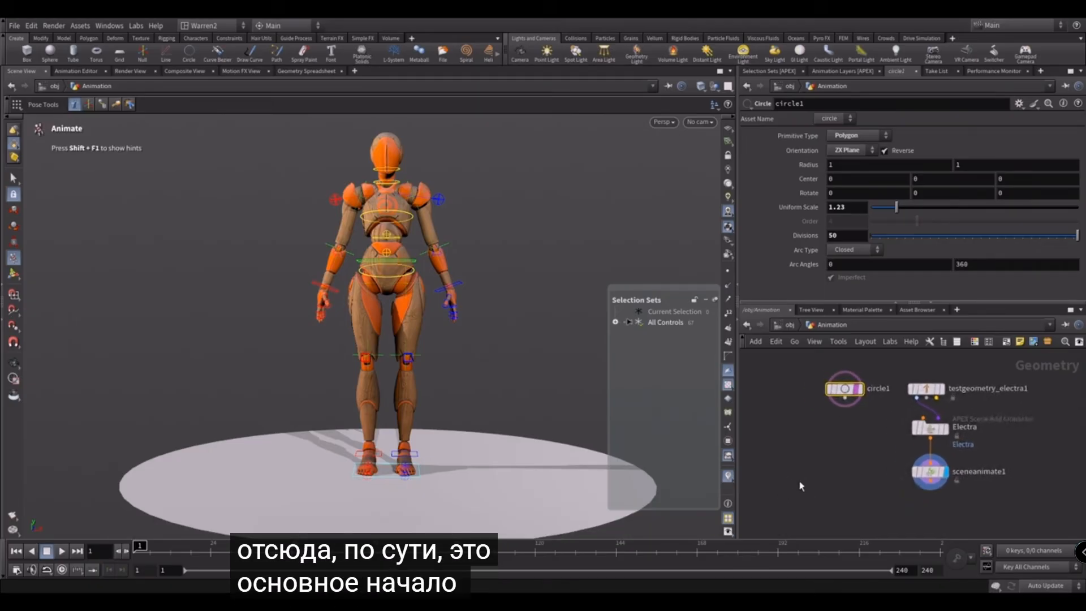
pyautogui.click(930, 471)
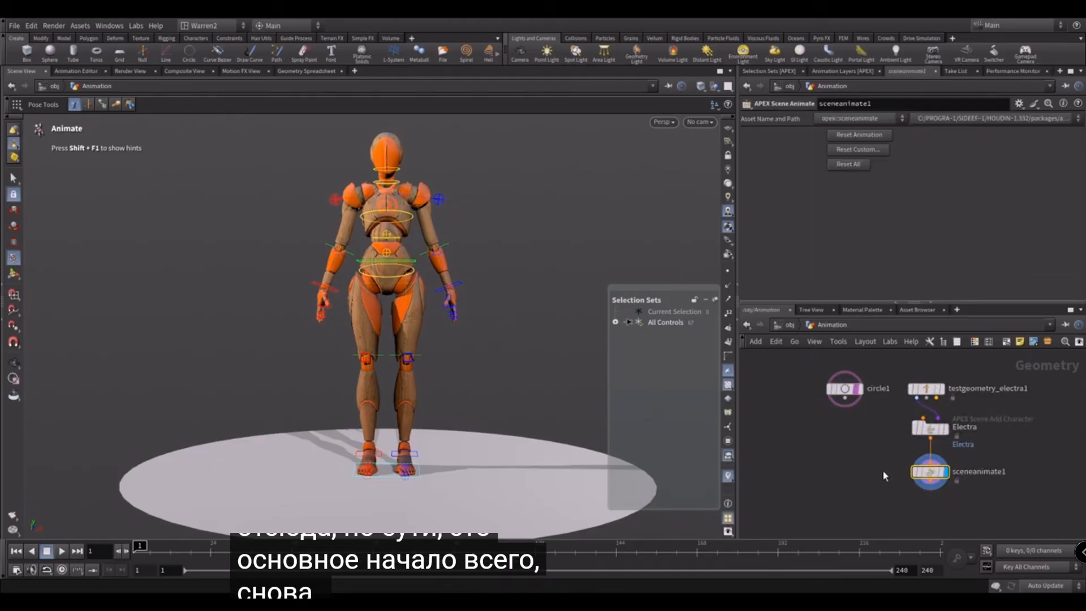
# Switch the Electra test geometry's shader to Metallic and back to Wooden
pyautogui.click(927, 389)
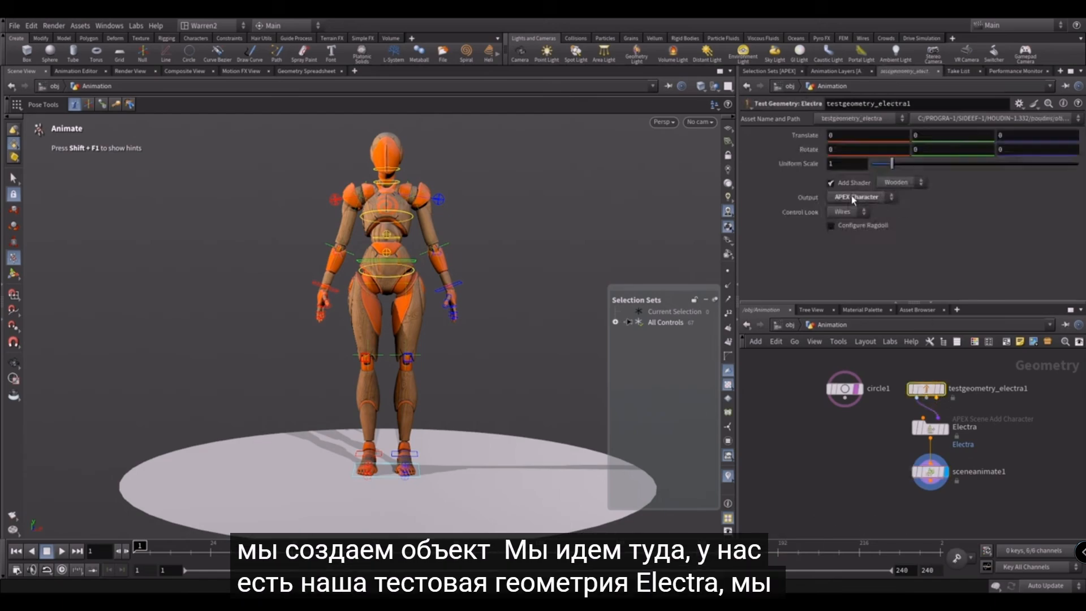
pyautogui.click(898, 182)
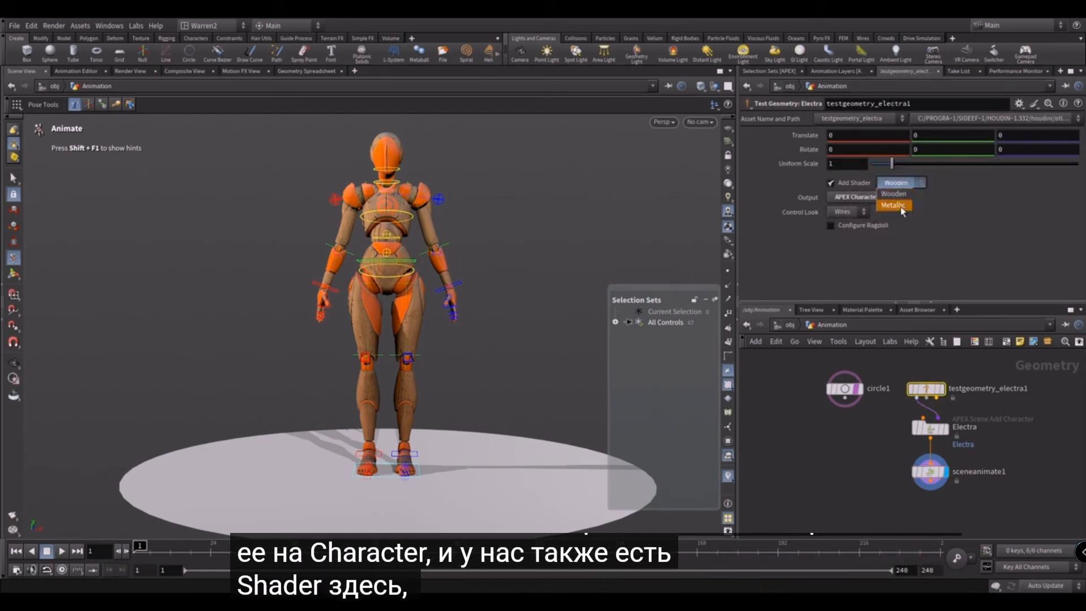
pyautogui.click(901, 206)
pyautogui.click(905, 182)
pyautogui.click(901, 198)
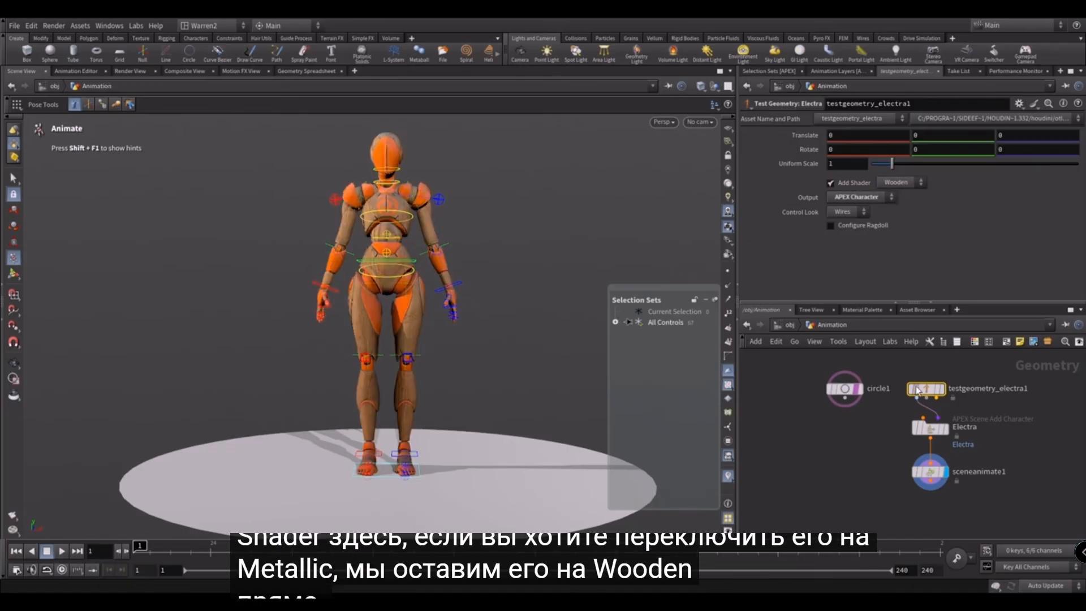
# Revisit the Electra and APEX Scene Animate nodes, try moving the left hand control, and undo the move
pyautogui.click(931, 428)
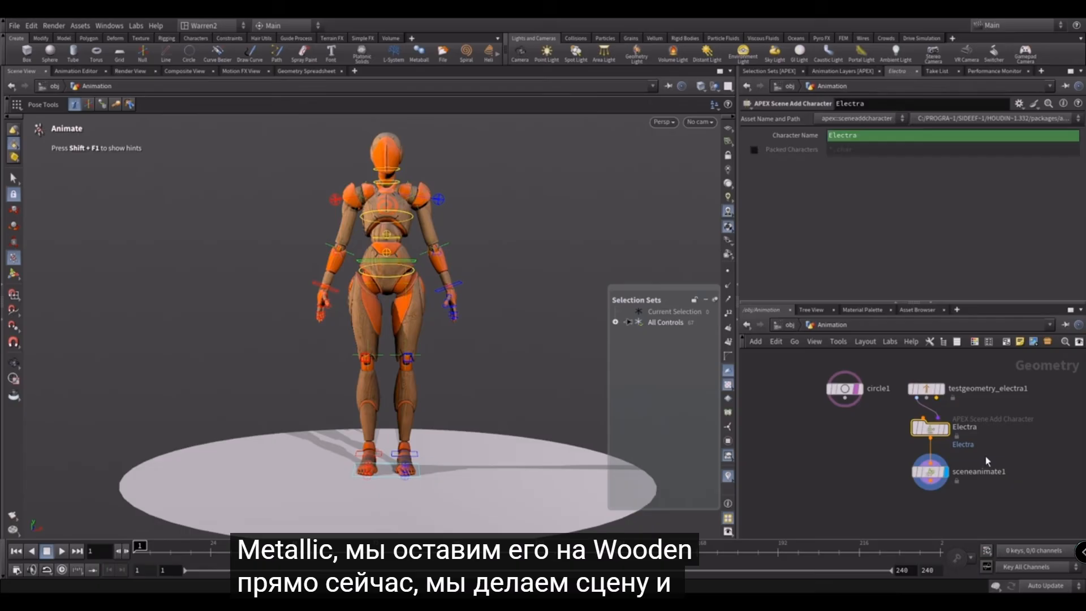
pyautogui.click(929, 471)
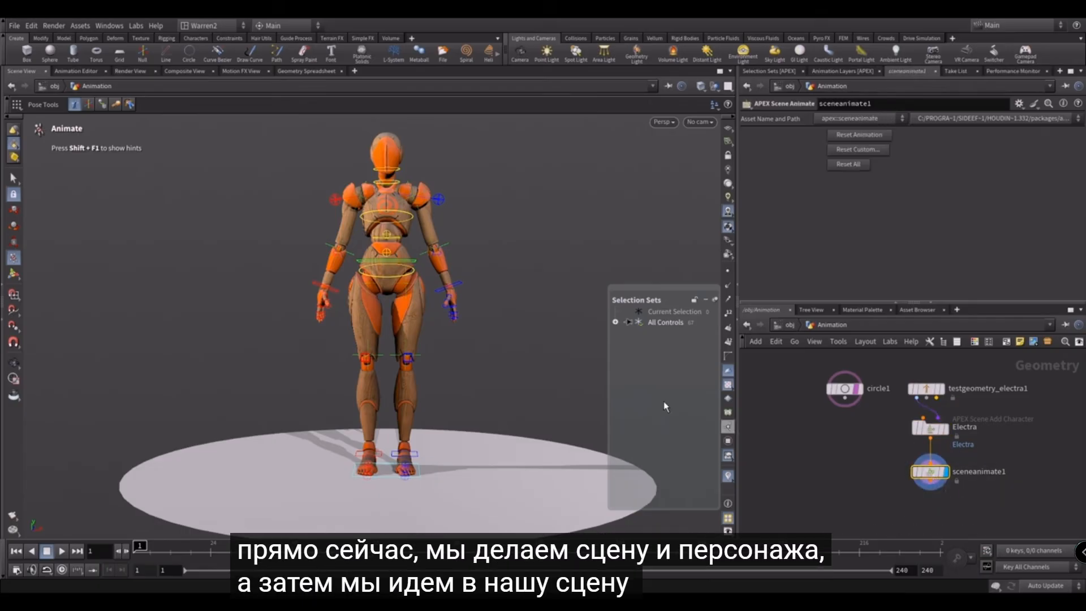
pyautogui.click(455, 288)
pyautogui.moveTo(454, 292); pyautogui.dragTo(480, 255)
pyautogui.hotkey('ctrl', 'z')
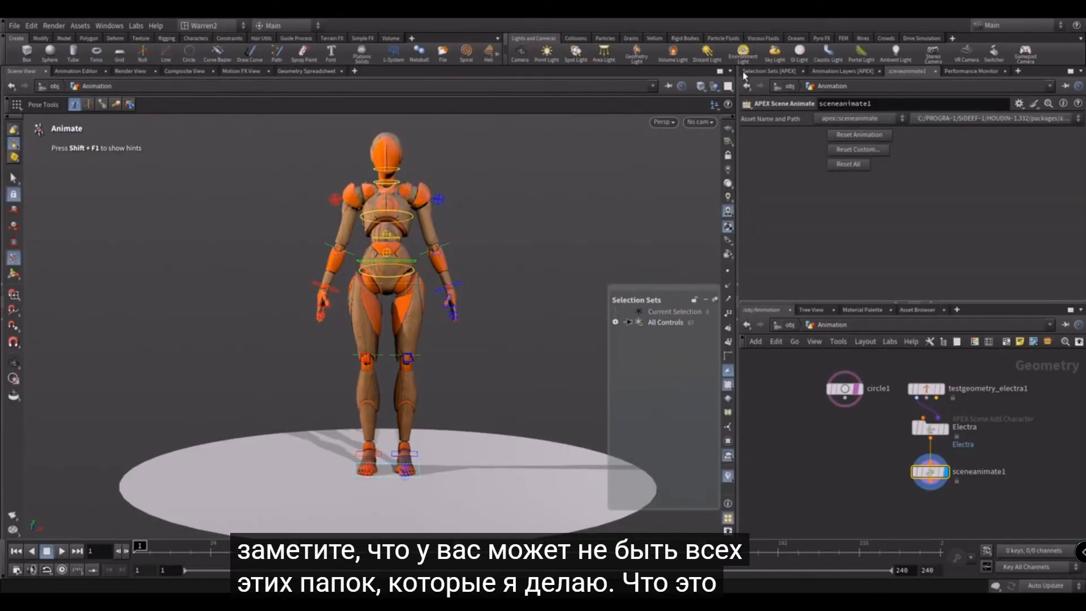
# Replace the existing Selection Sets pane with a newly added APEX Selection Sets pane, placed before Animation Layers
pyautogui.click(761, 71)
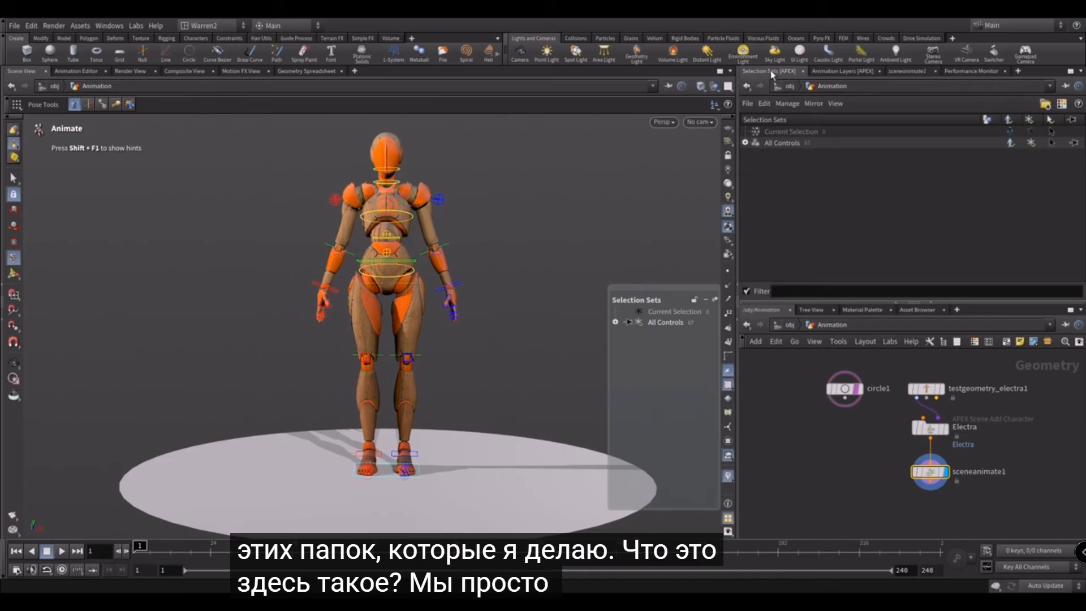
pyautogui.click(802, 72)
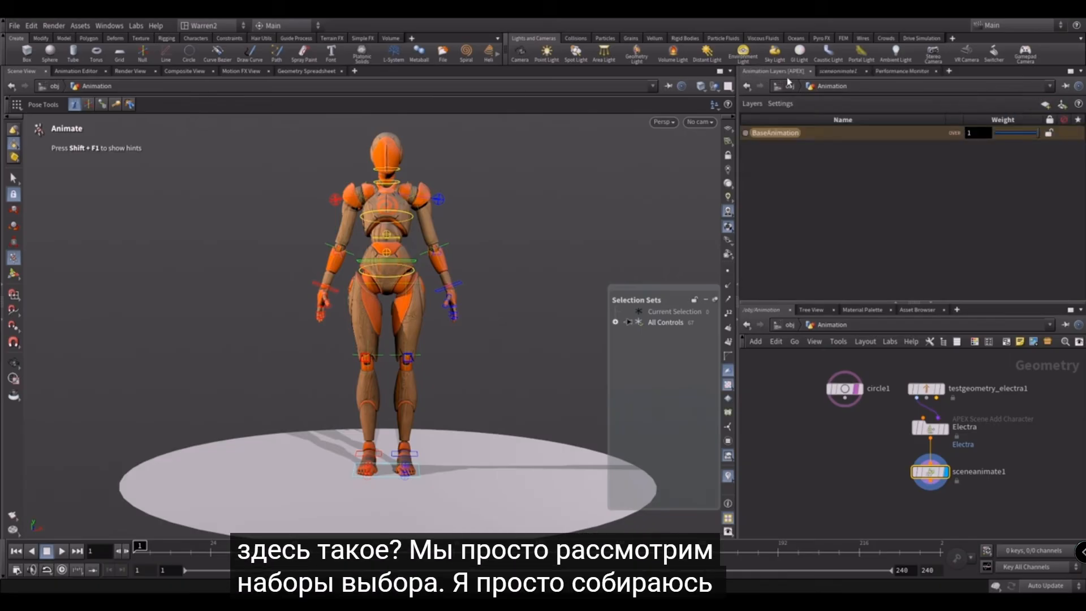
pyautogui.click(949, 72)
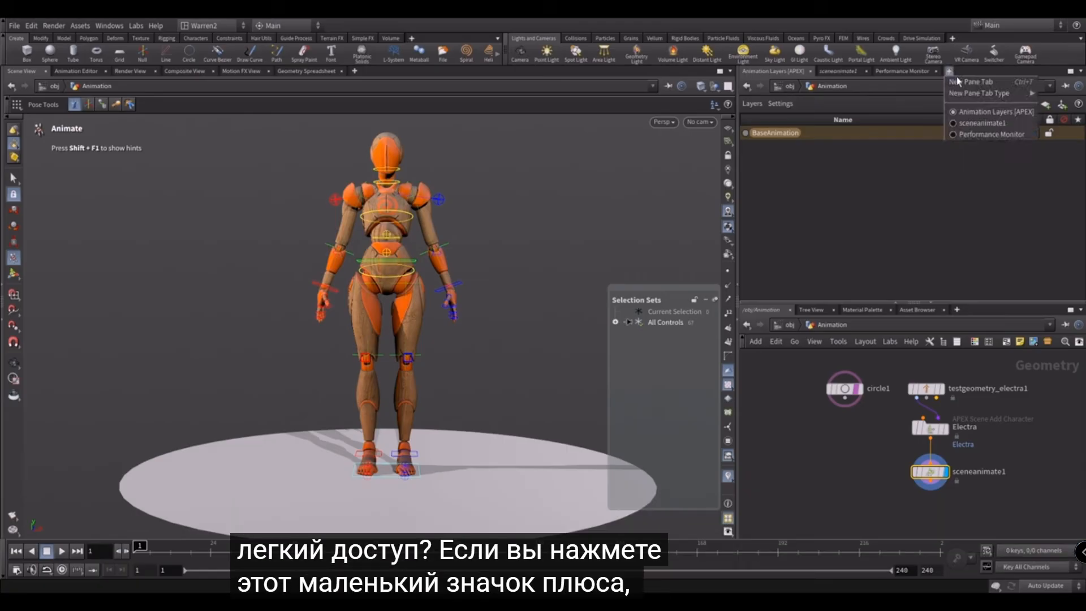
pyautogui.moveTo(957, 95)
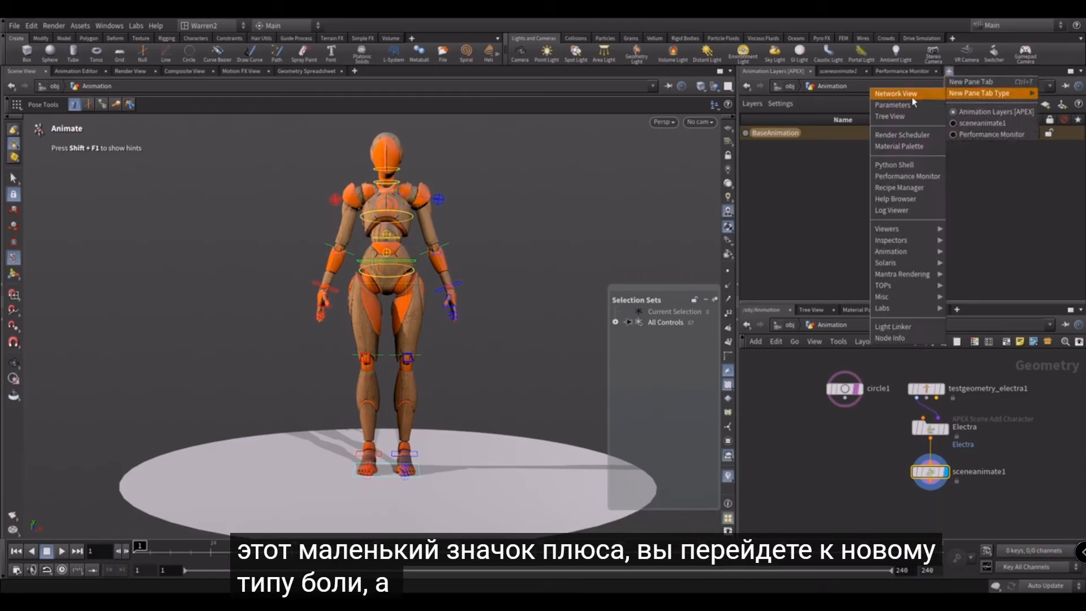
pyautogui.moveTo(888, 255)
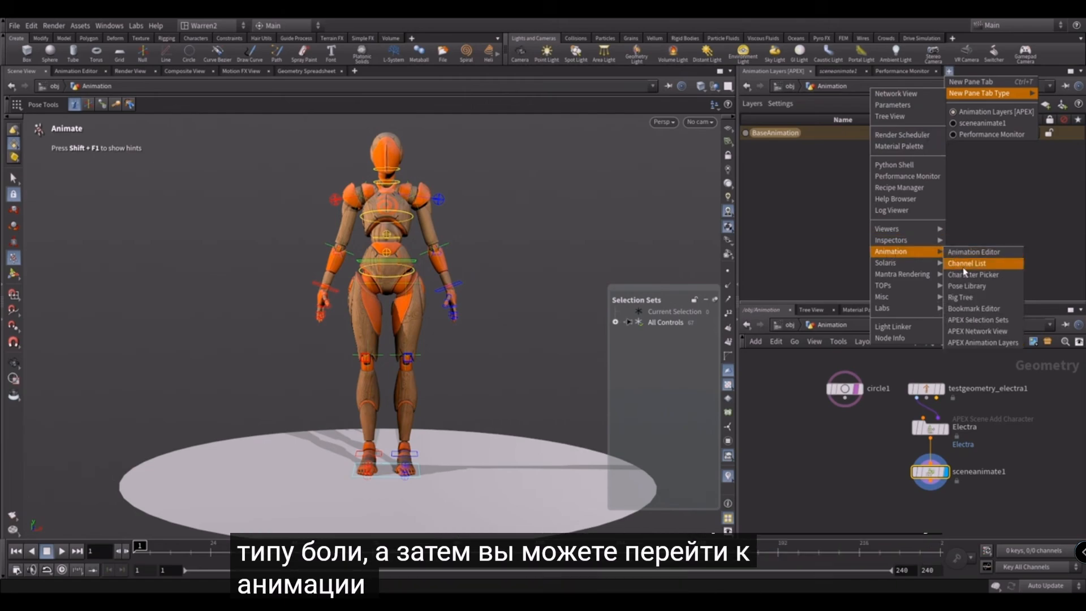
pyautogui.click(972, 321)
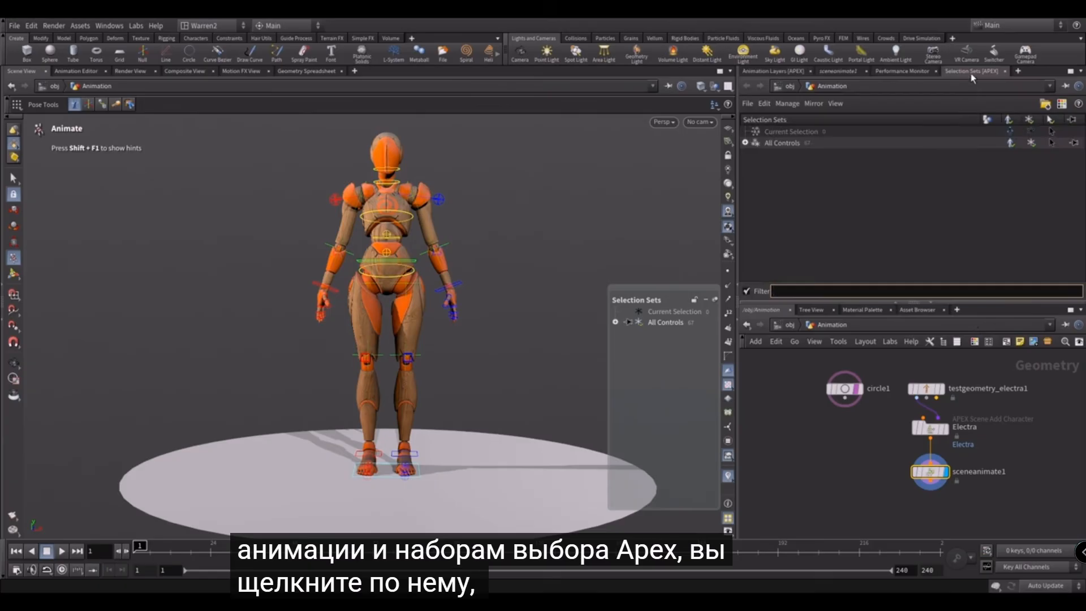
pyautogui.moveTo(972, 70); pyautogui.dragTo(762, 70)
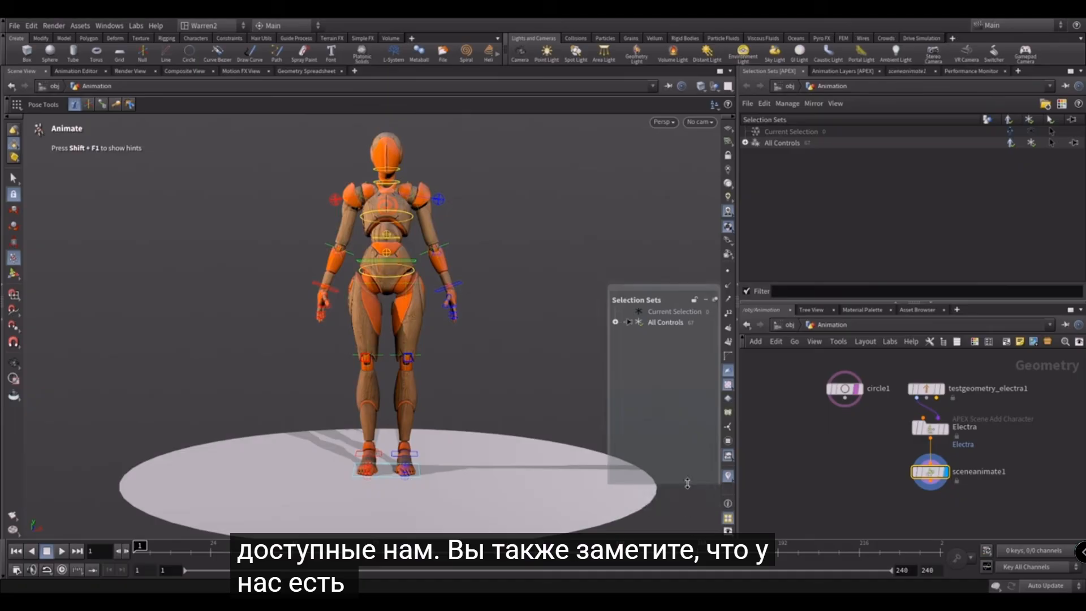
# Shrink the Selection Sets overlay in the viewport and collapse it
pyautogui.moveTo(668, 447); pyautogui.dragTo(666, 360)
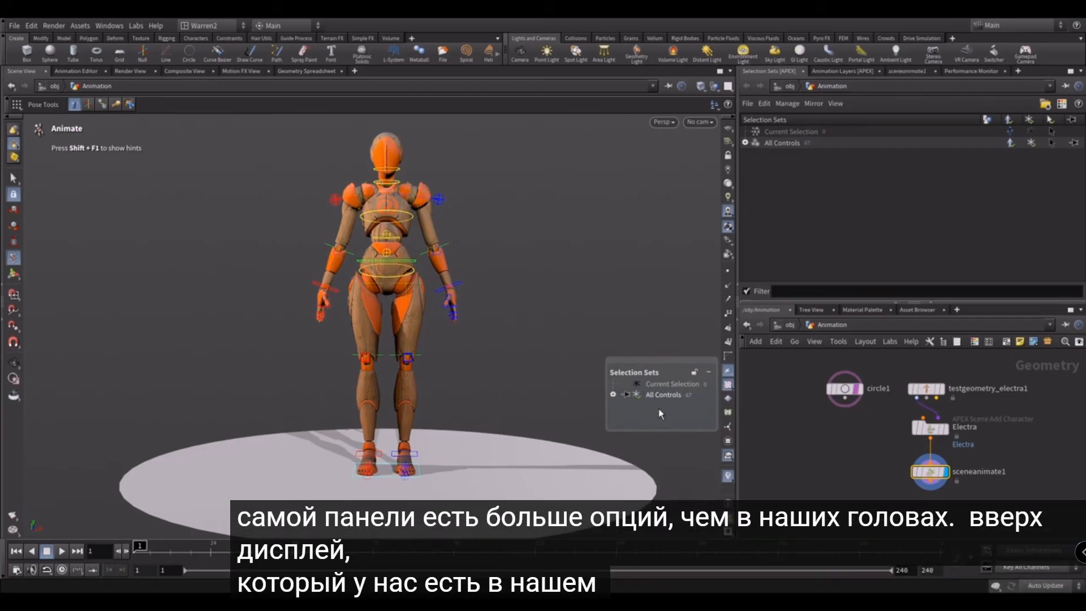
pyautogui.click(708, 372)
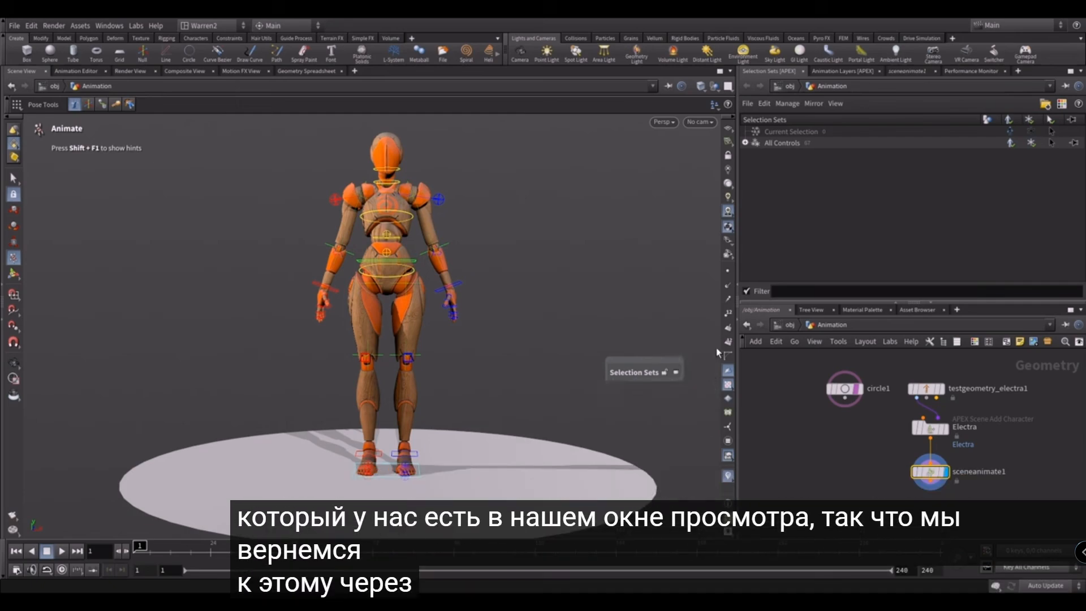
# Create a selection set from all the left-hand finger controls and name it L_fingers
pyautogui.moveTo(493, 329); pyautogui.dragTo(442, 296)
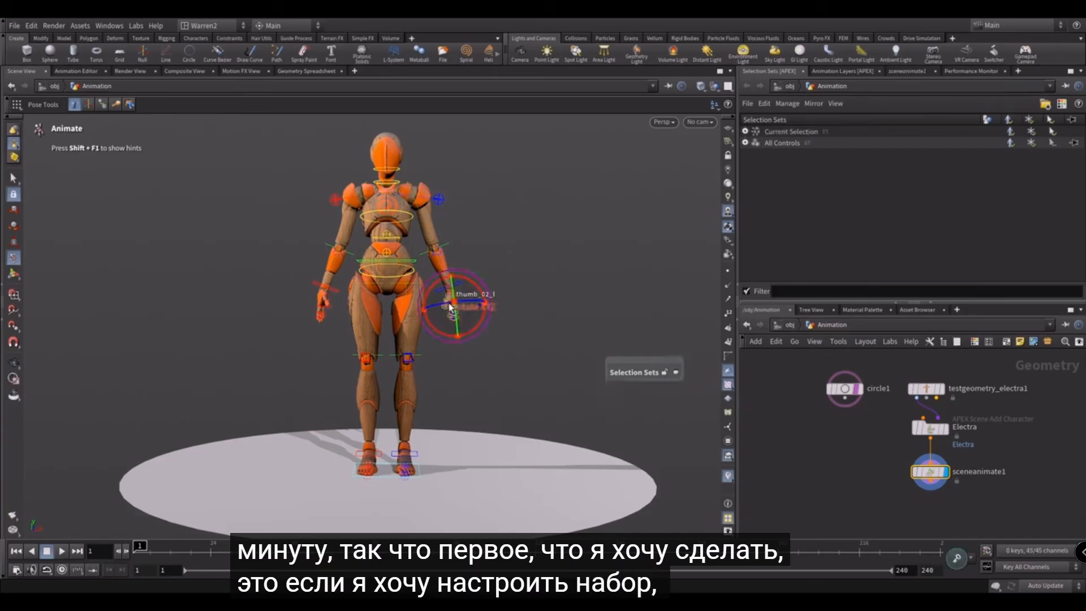
pyautogui.rightClick(773, 198)
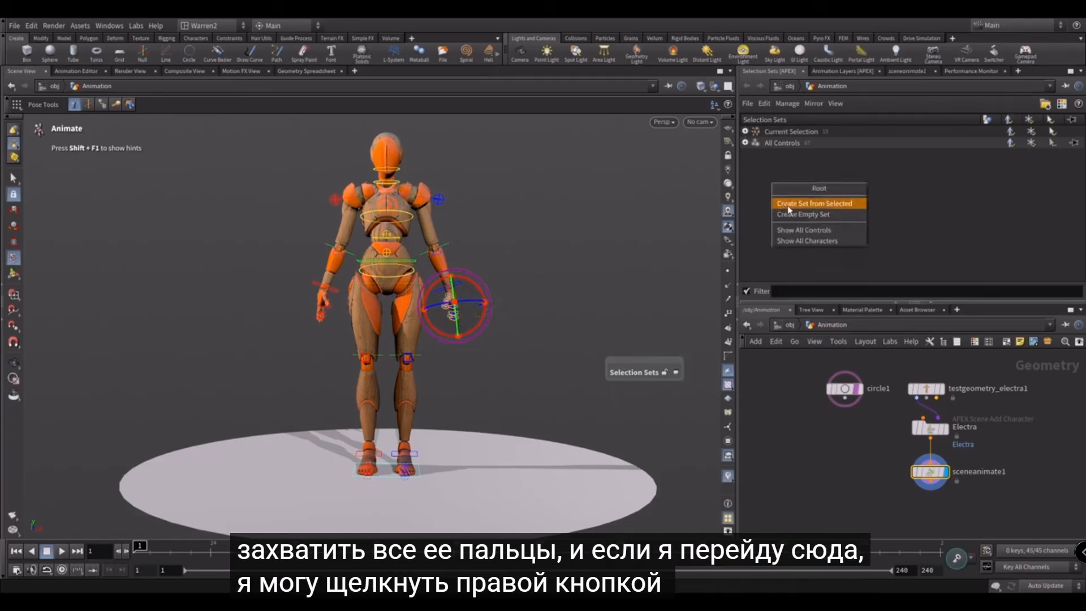
pyautogui.click(800, 204)
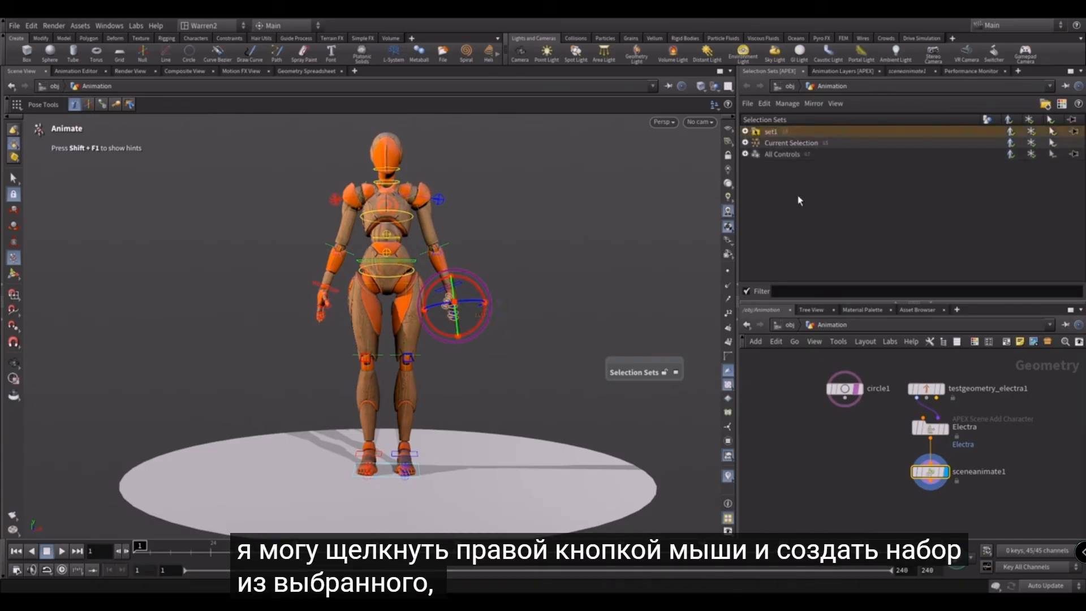
pyautogui.doubleClick(771, 132)
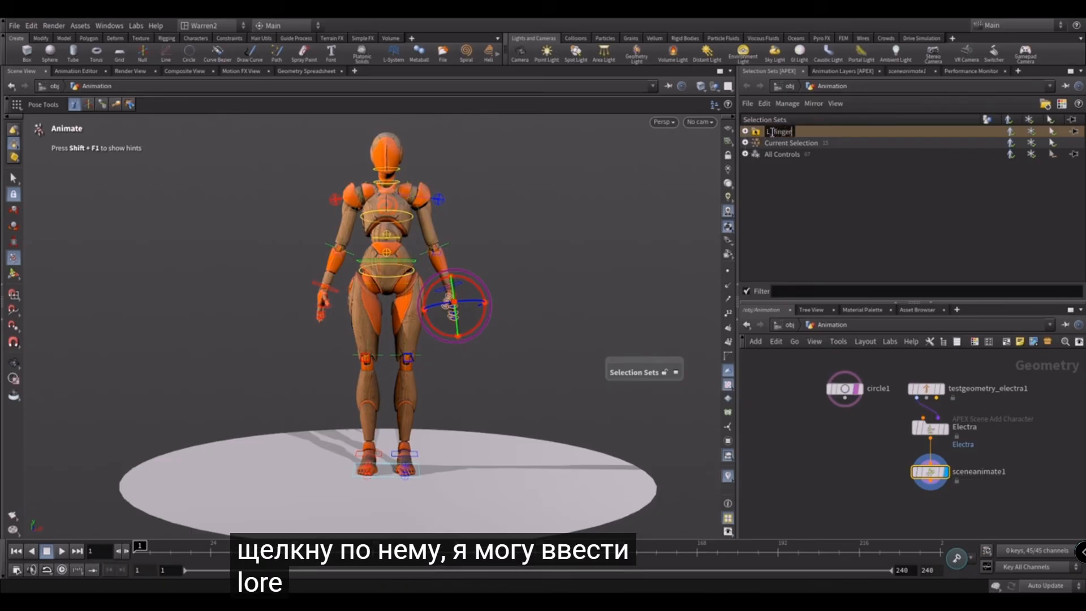
pyautogui.write('L_fingers')
pyautogui.press('Return')
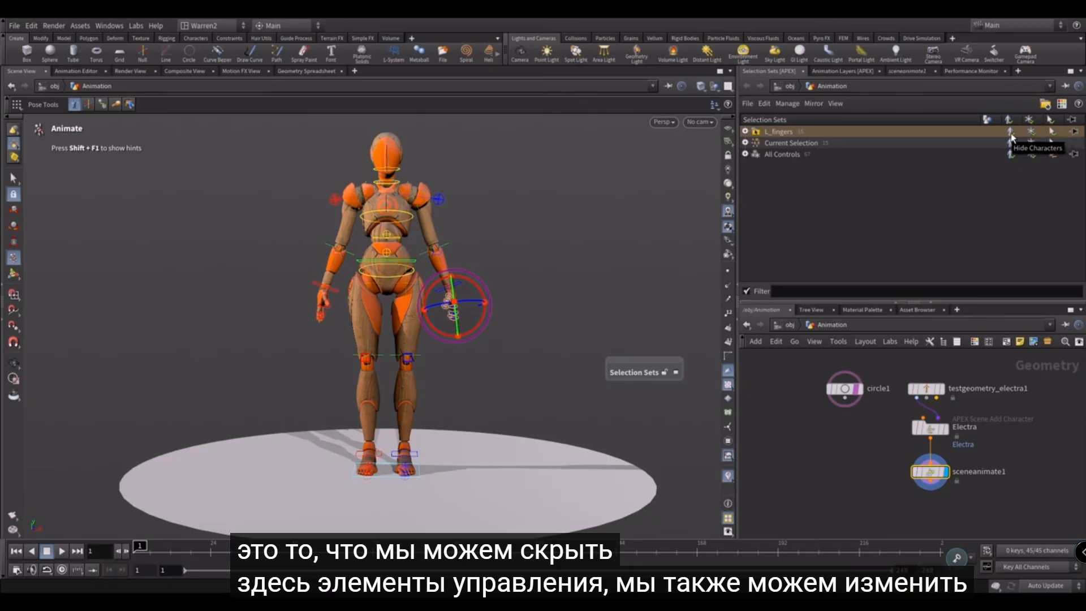
# Hide the controls of the L_fingers set and clear the current selection
pyautogui.click(1010, 134)
pyautogui.click(1010, 133)
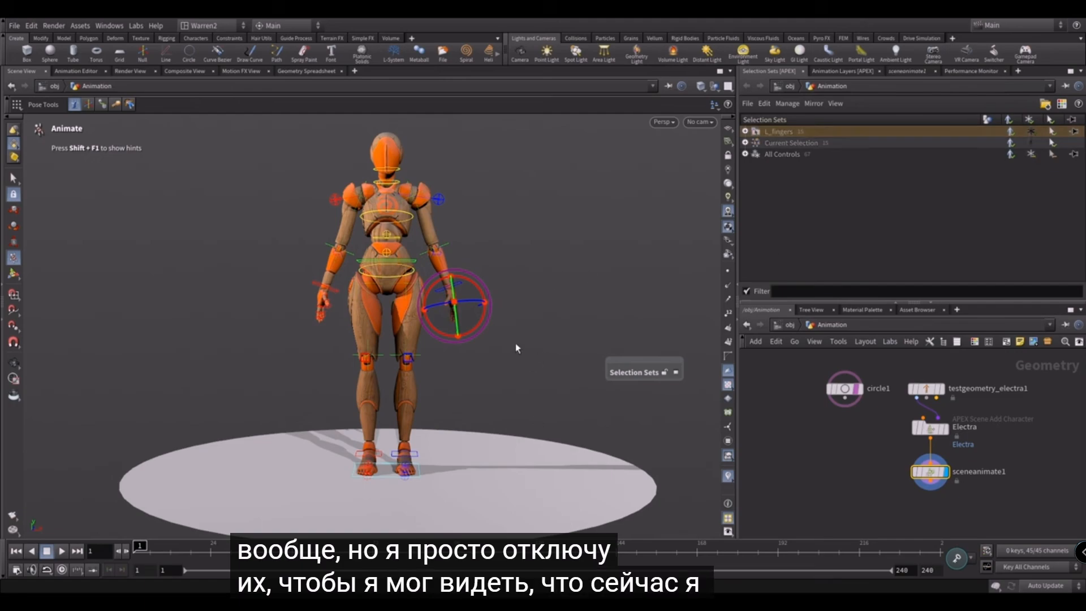
pyautogui.click(493, 314)
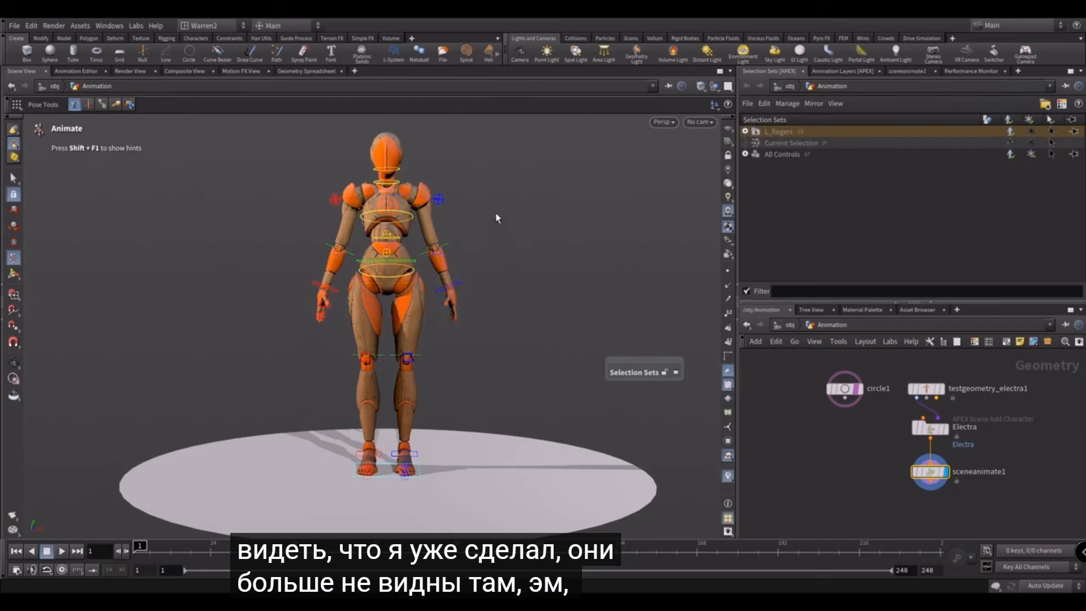
# Create a selection set from the left hand, elbow and upper arm controls and name it L_arm
pyautogui.click(460, 286)
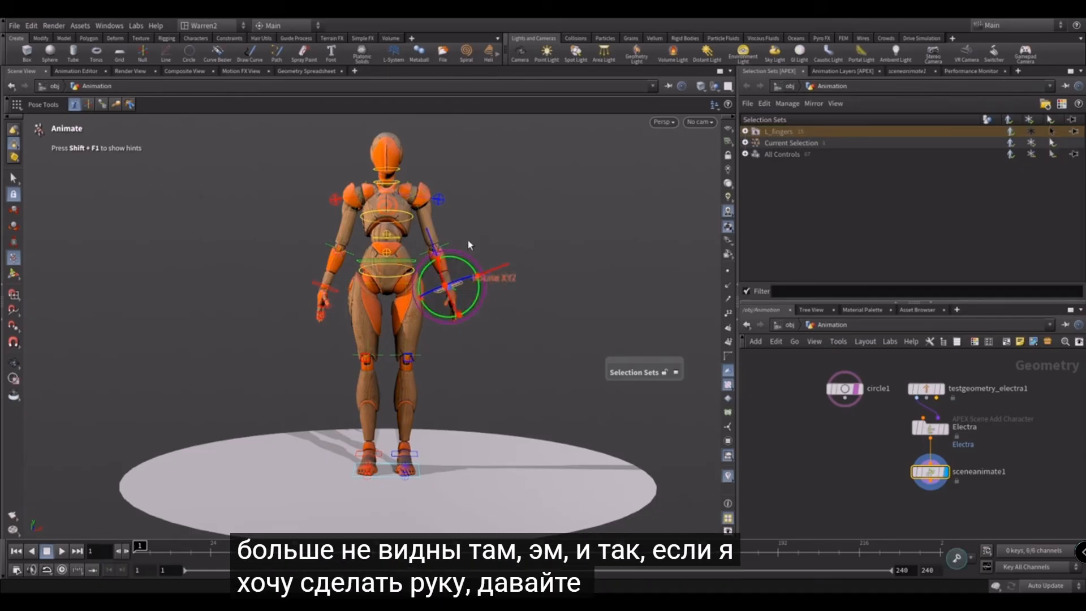
pyautogui.keyDown('shift'); pyautogui.click(438, 261); pyautogui.keyUp('shift')
pyautogui.rightClick(782, 222)
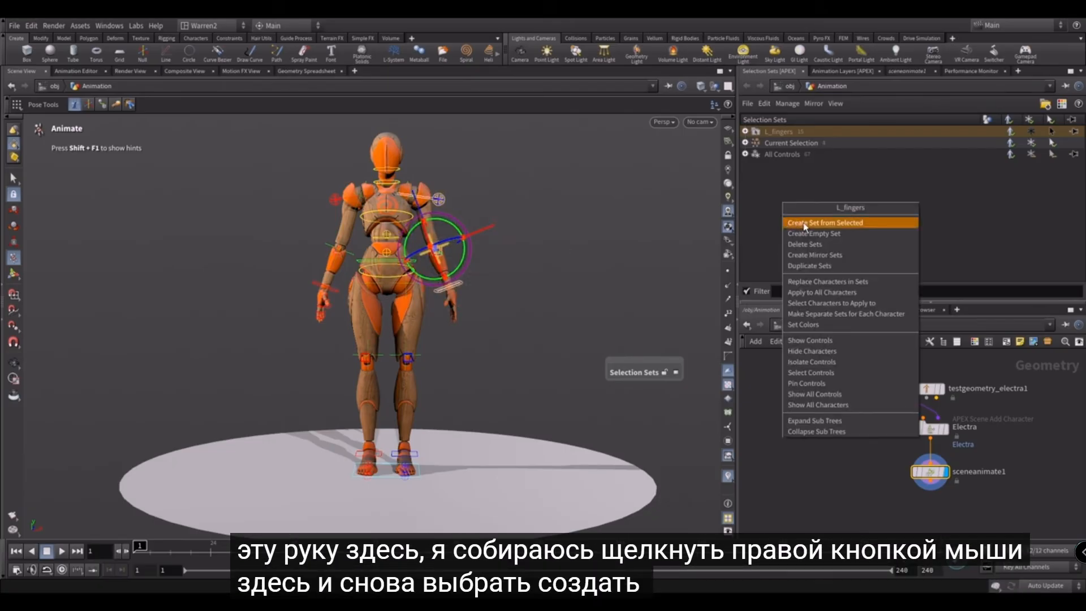
pyautogui.click(803, 223)
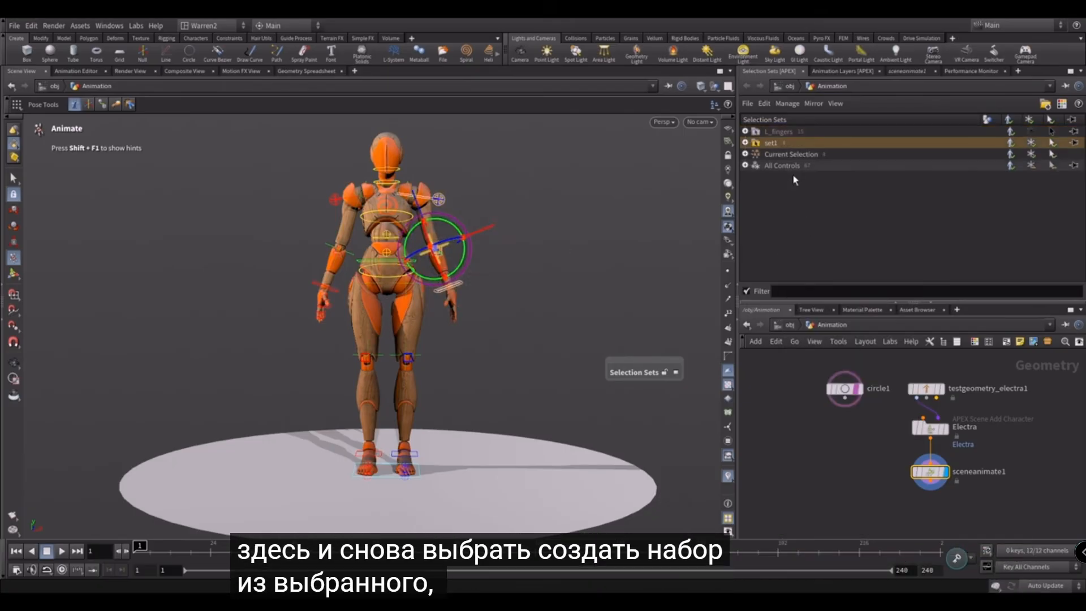
pyautogui.doubleClick(782, 144)
pyautogui.write('L_')
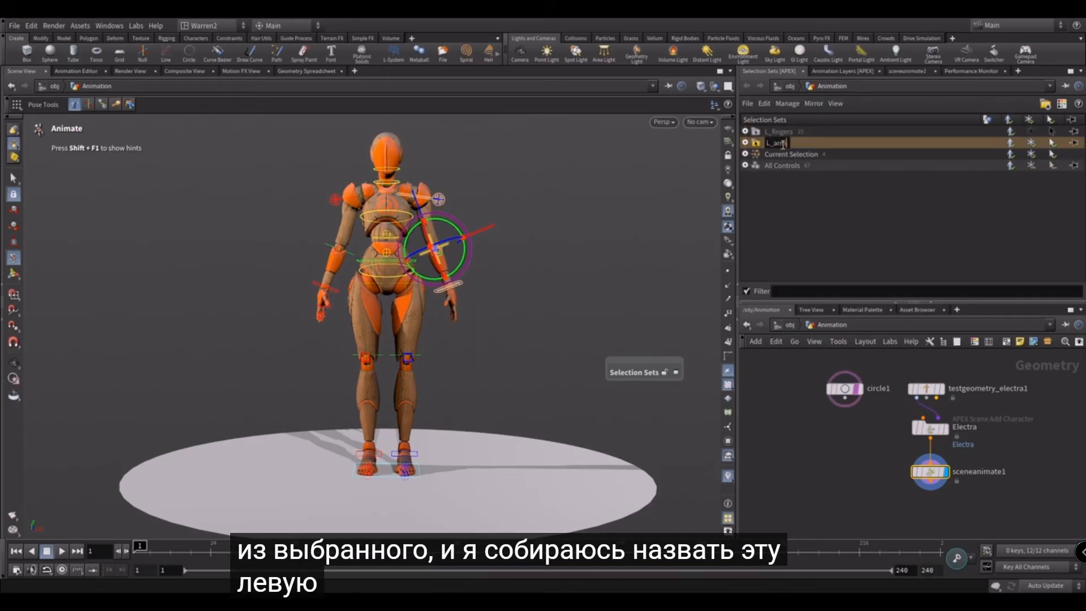
pyautogui.write('arm')
pyautogui.press('Return')
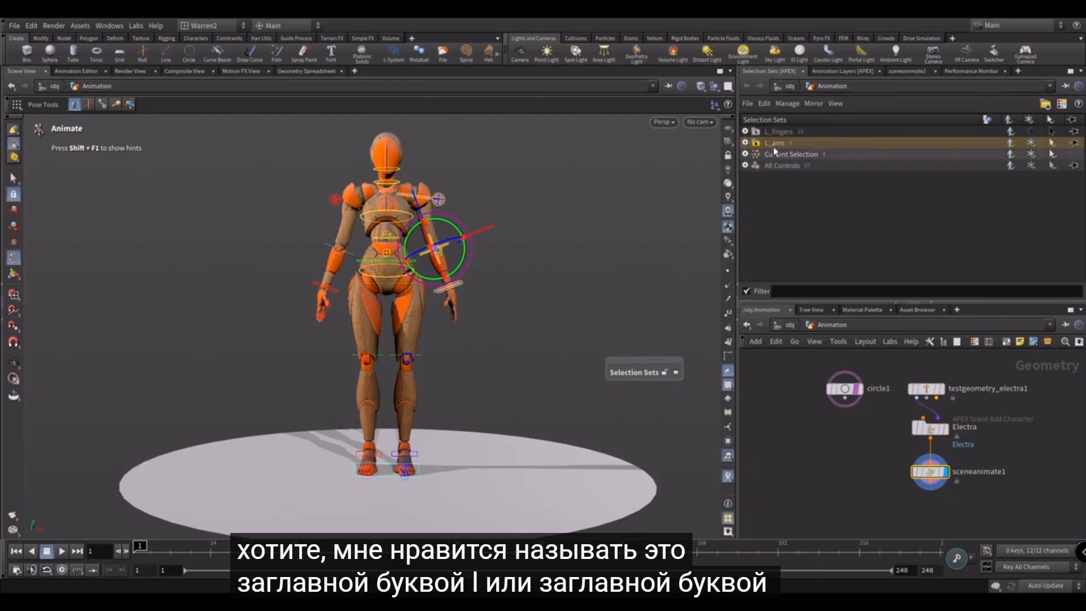
# Check what the L_arm set selects and create an empty selection set named L_FullArm
pyautogui.click(812, 224)
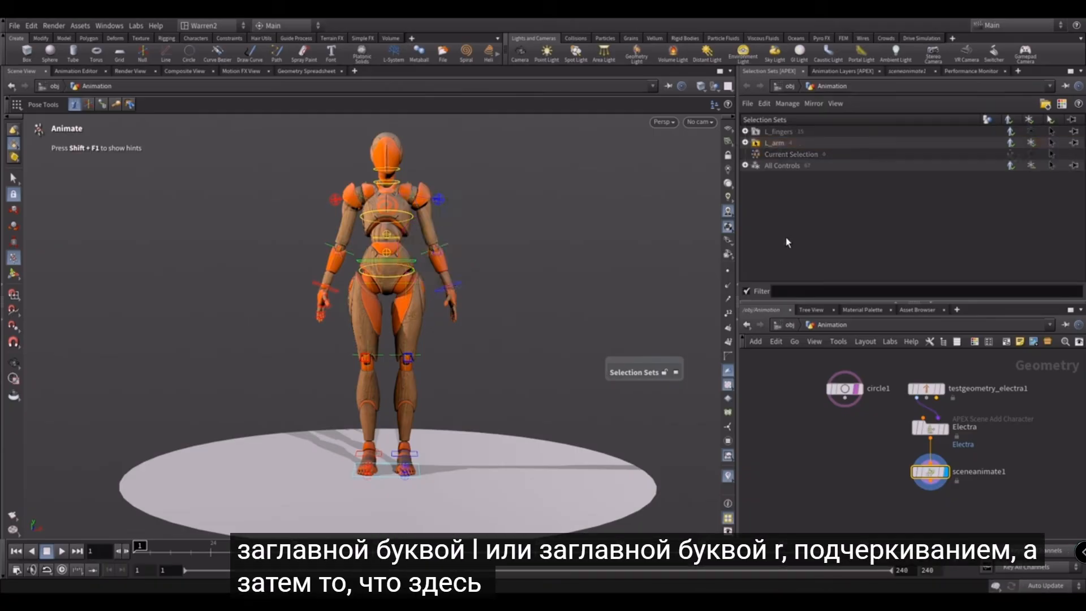
pyautogui.click(787, 144)
pyautogui.rightClick(781, 198)
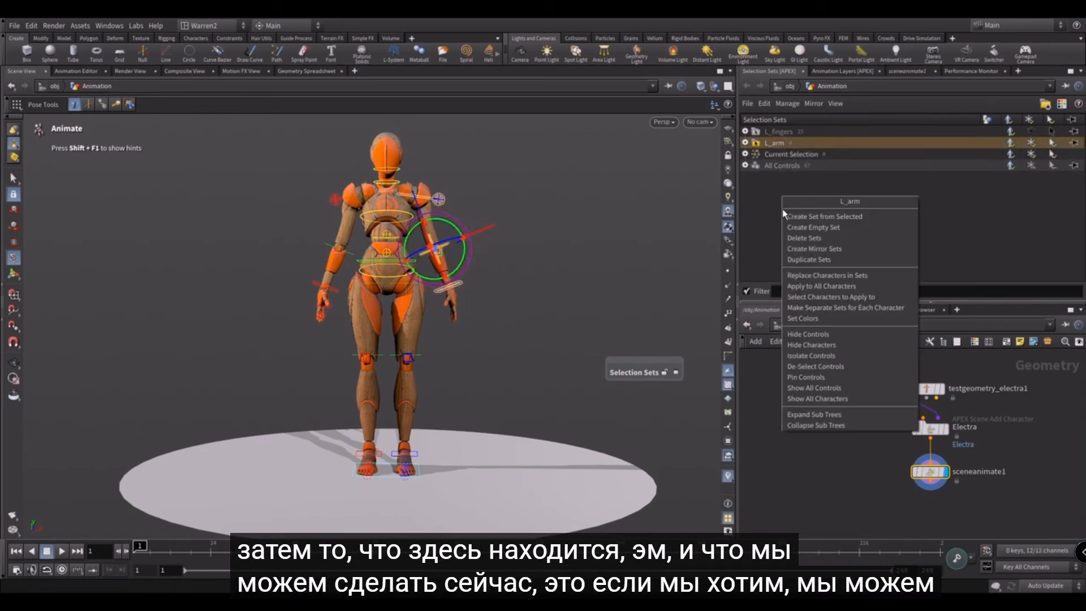
pyautogui.click(796, 226)
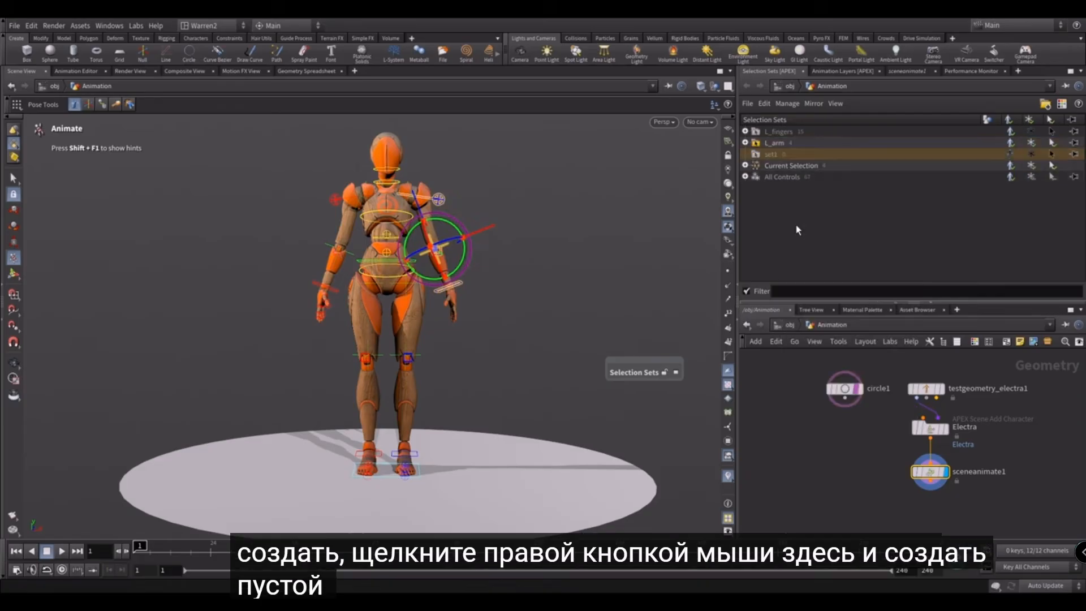
pyautogui.click(778, 155)
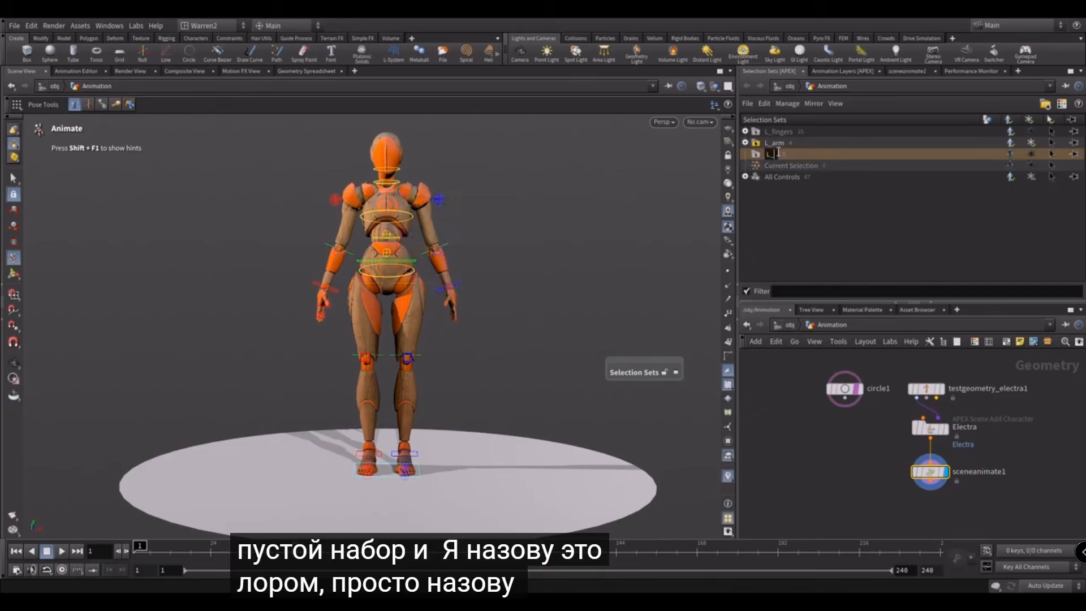
pyautogui.write('Ful')
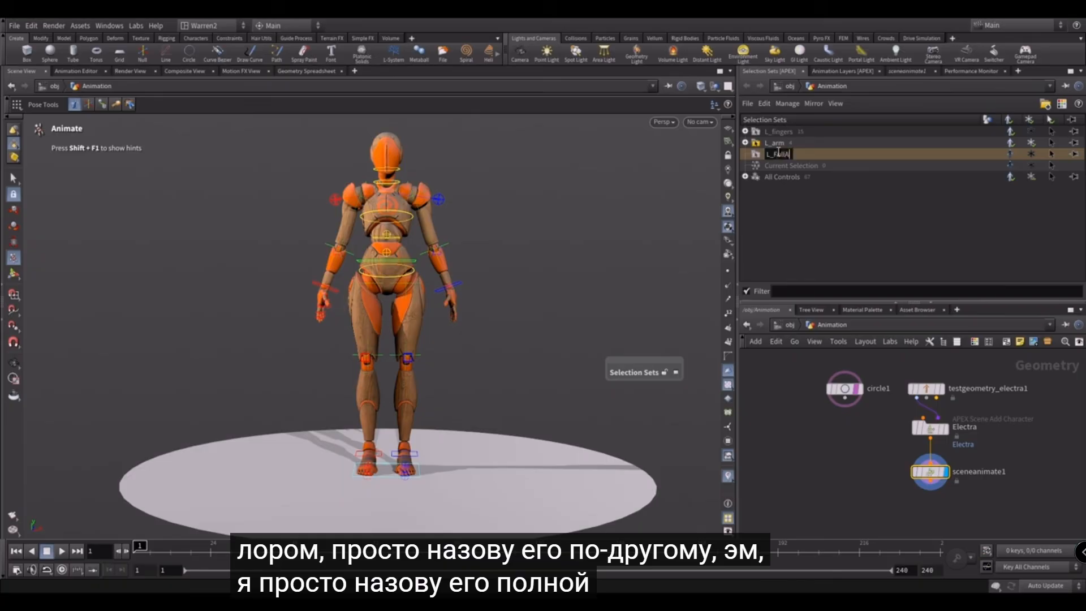
pyautogui.write('lArm')
pyautogui.press('Return')
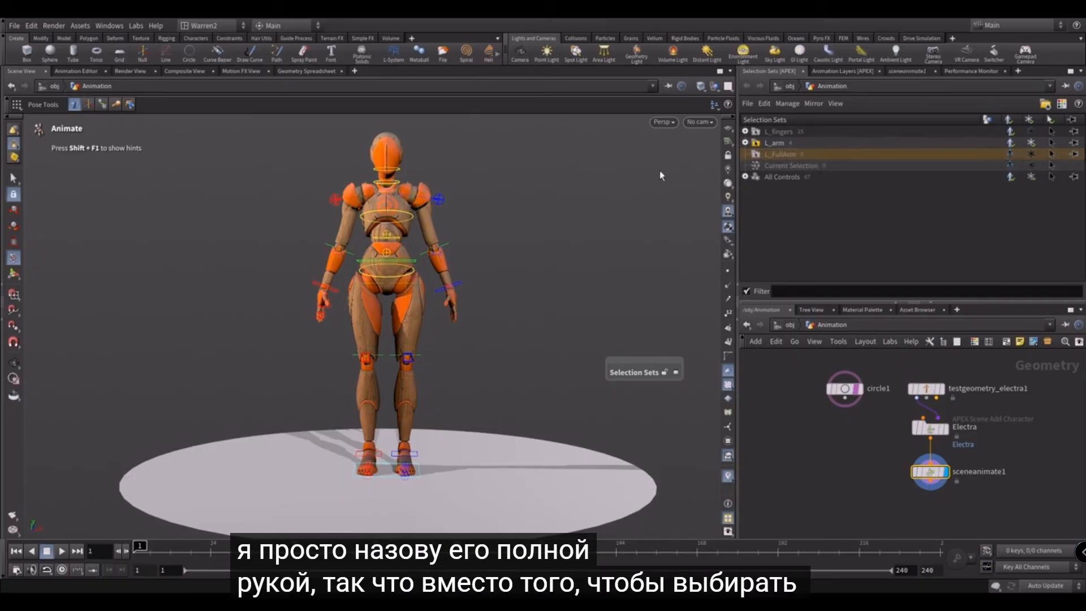
# Add the missed left clavicle control to the L_arm set and hide that set's controls
pyautogui.click(1030, 143)
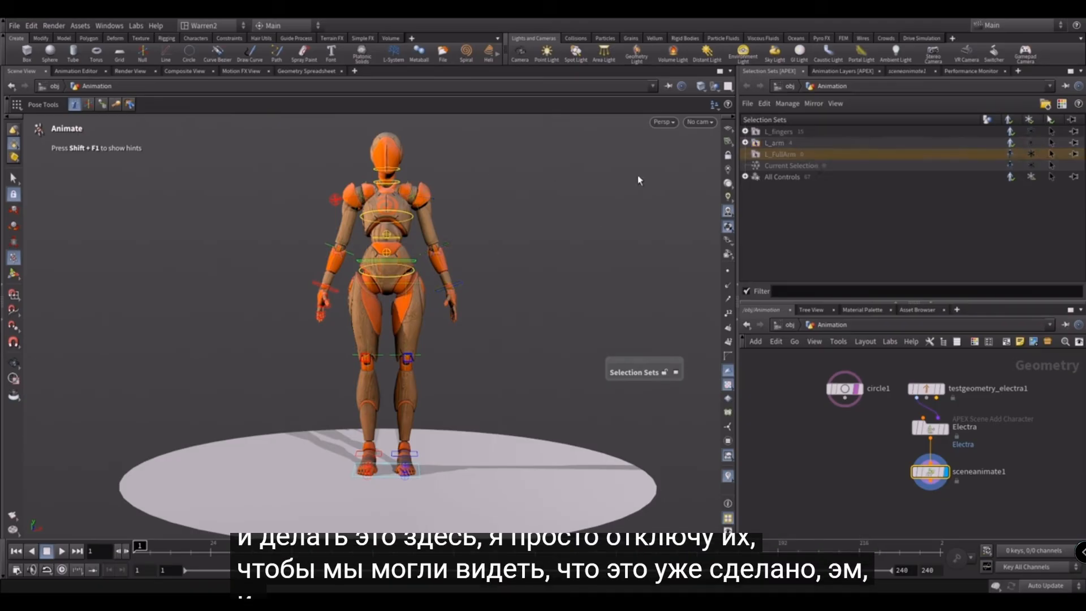
pyautogui.click(419, 202)
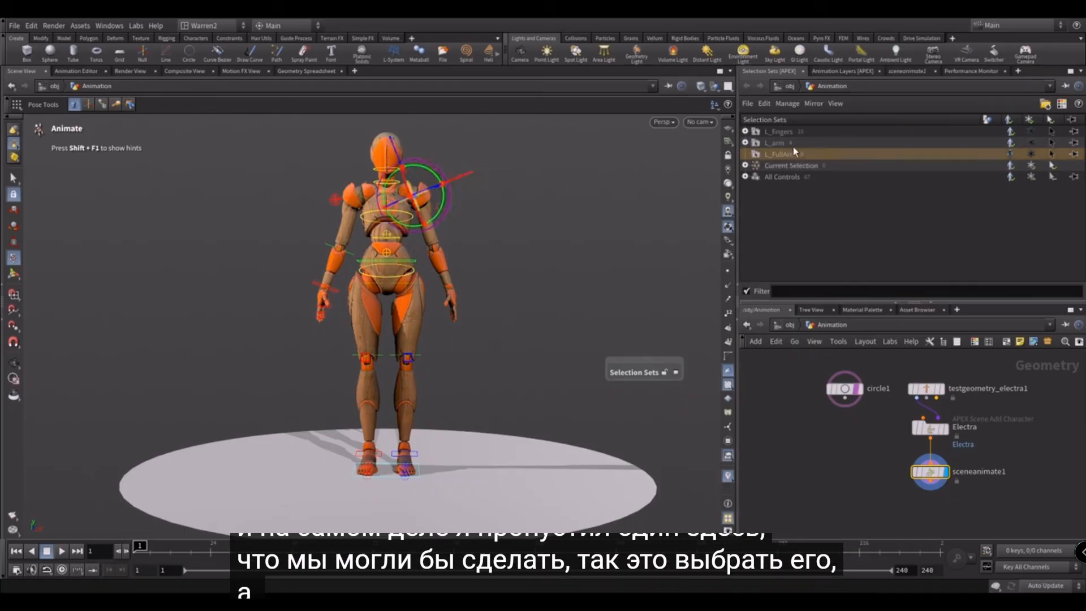
pyautogui.rightClick(778, 142)
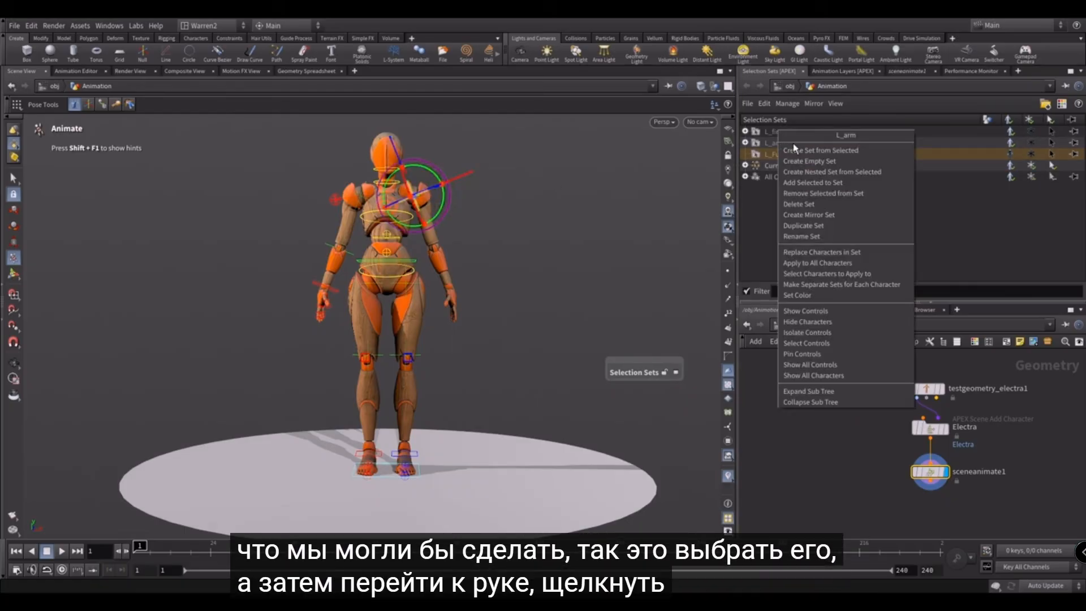
pyautogui.click(813, 184)
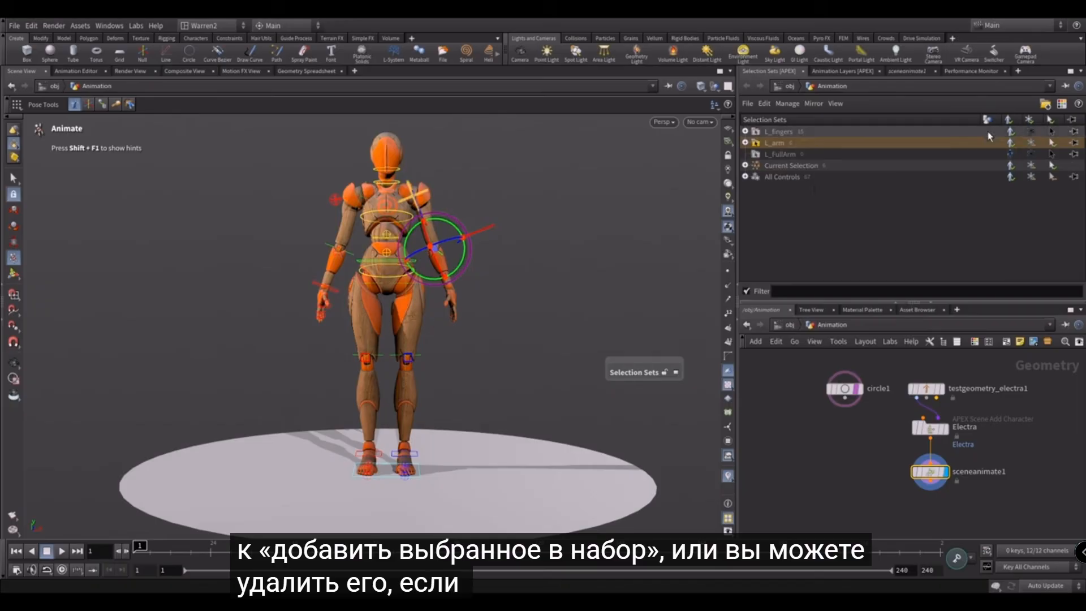
pyautogui.click(1030, 144)
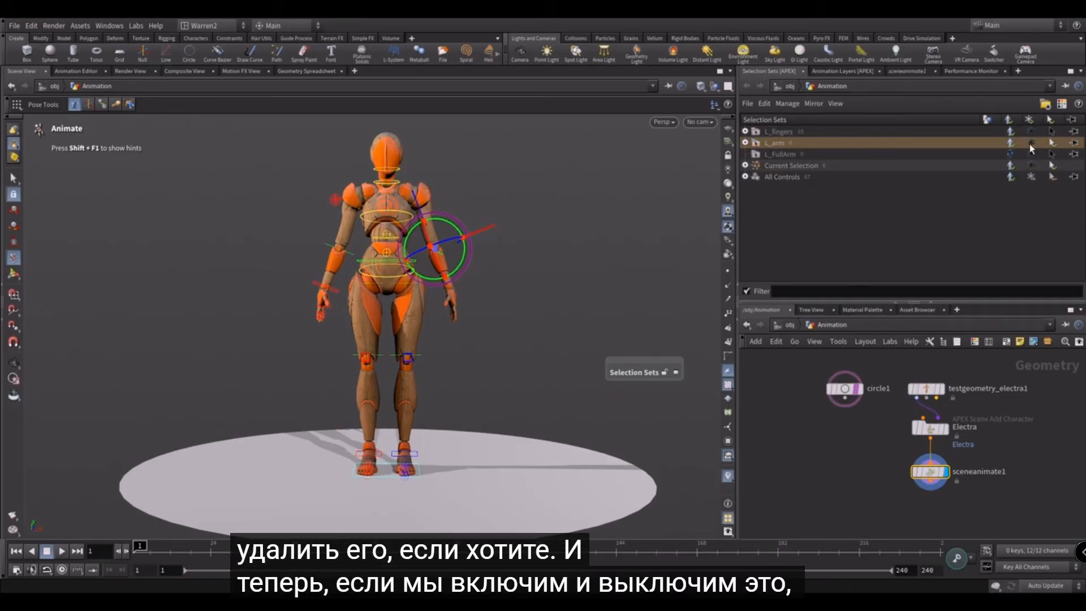
# Examine the individual controls in the L_arm set under Electra and Base, and collapse the set again
pyautogui.click(746, 143)
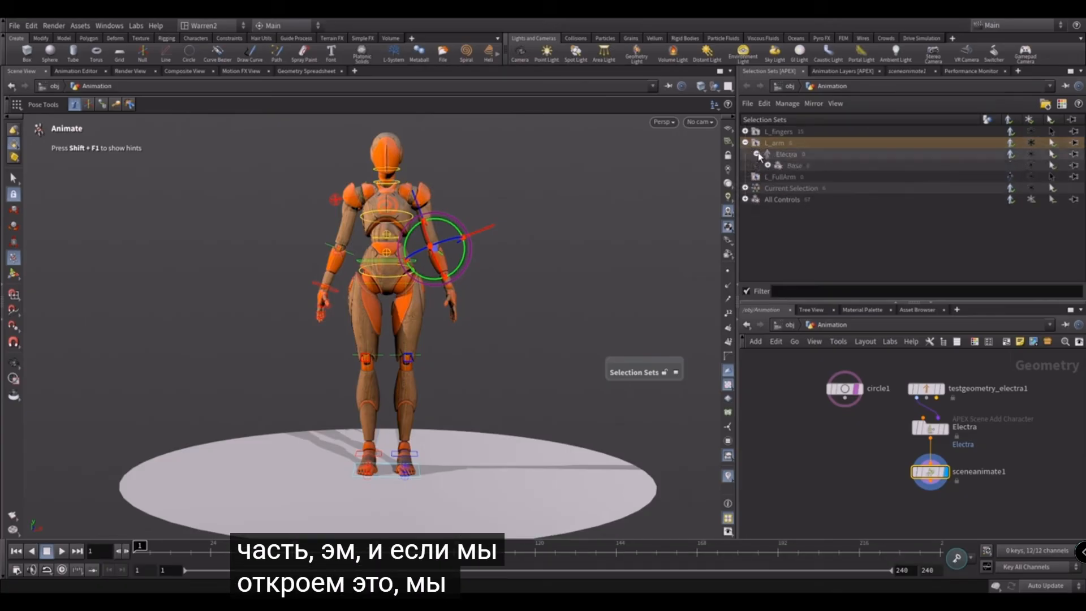
pyautogui.click(757, 154)
pyautogui.click(767, 165)
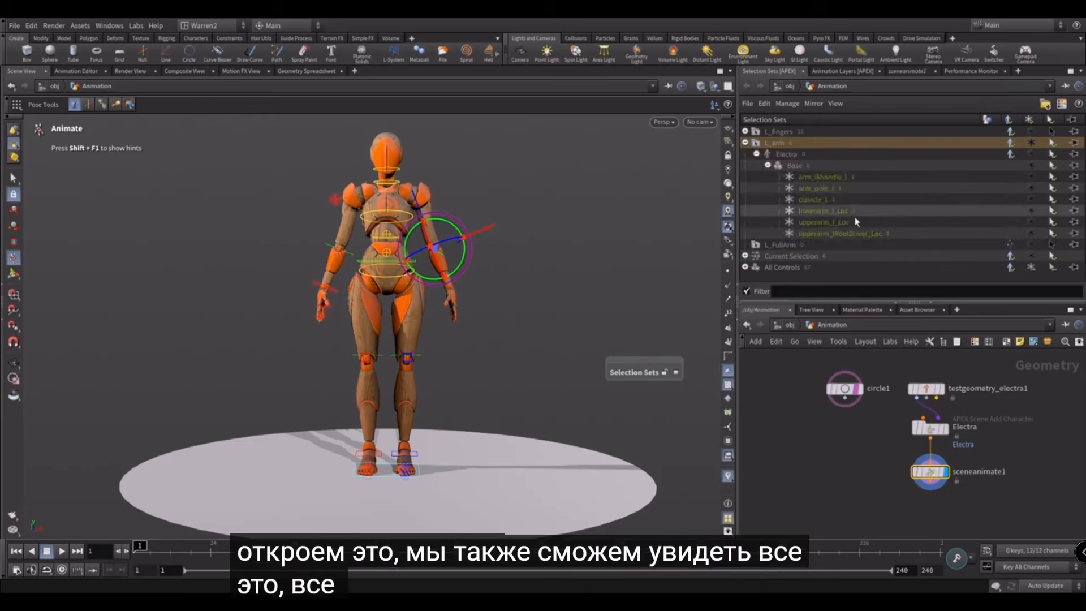
pyautogui.click(767, 165)
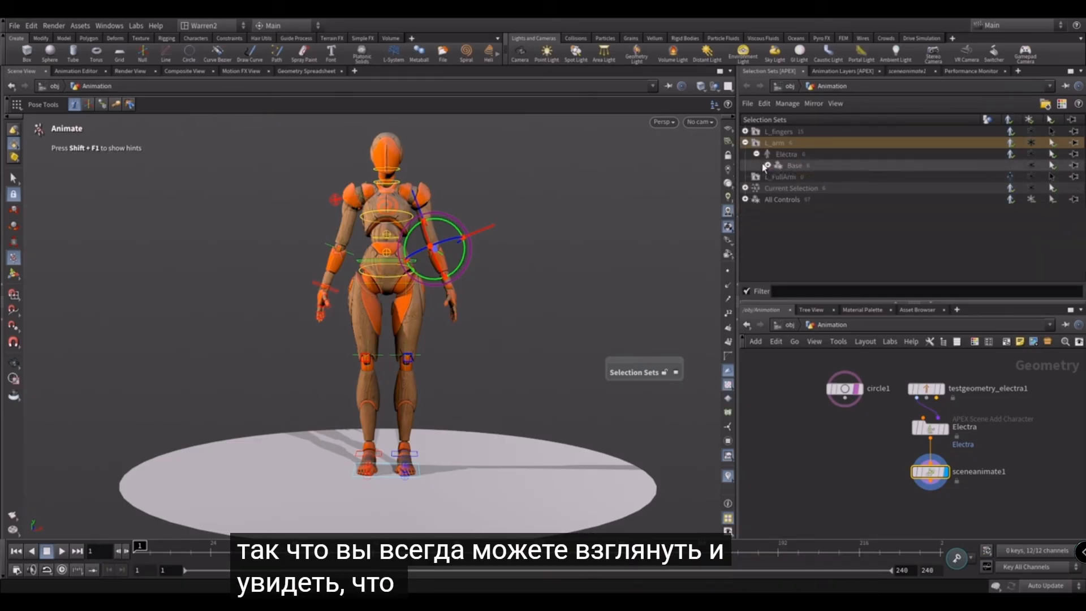
pyautogui.click(768, 165)
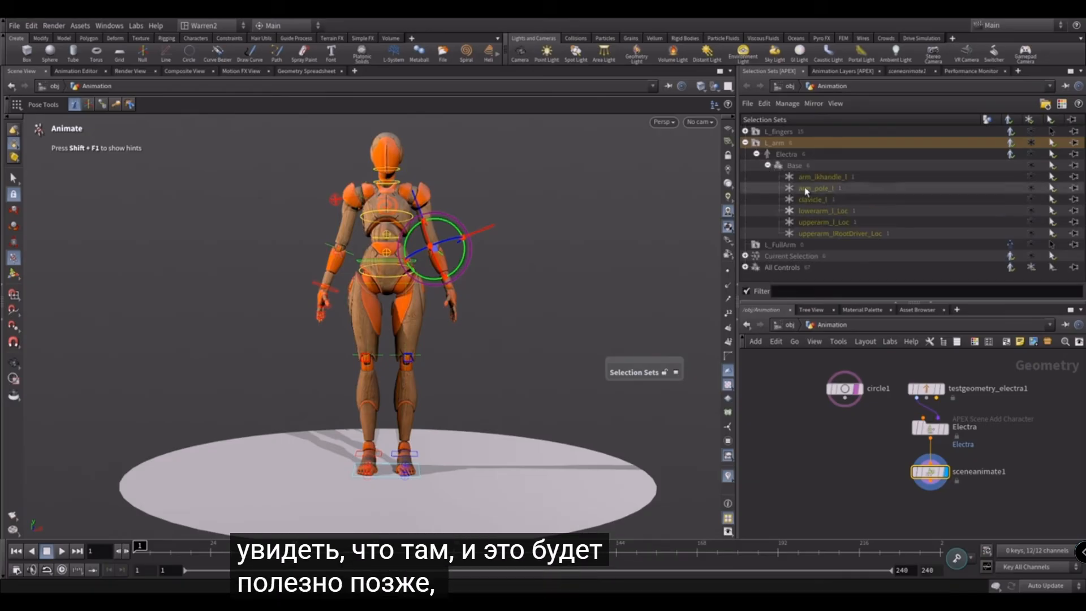
pyautogui.click(767, 165)
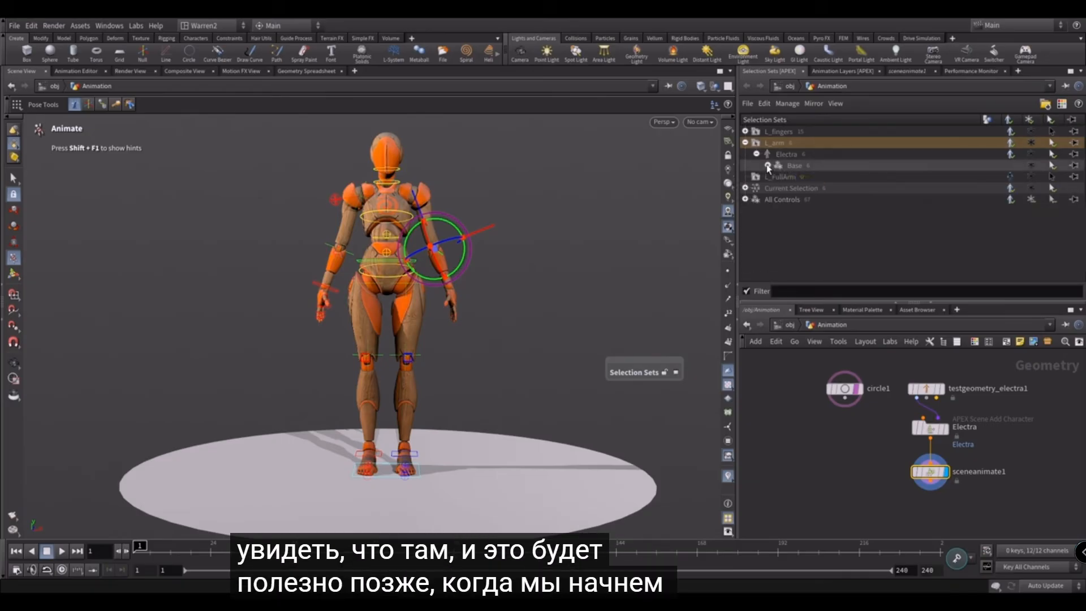
pyautogui.click(744, 143)
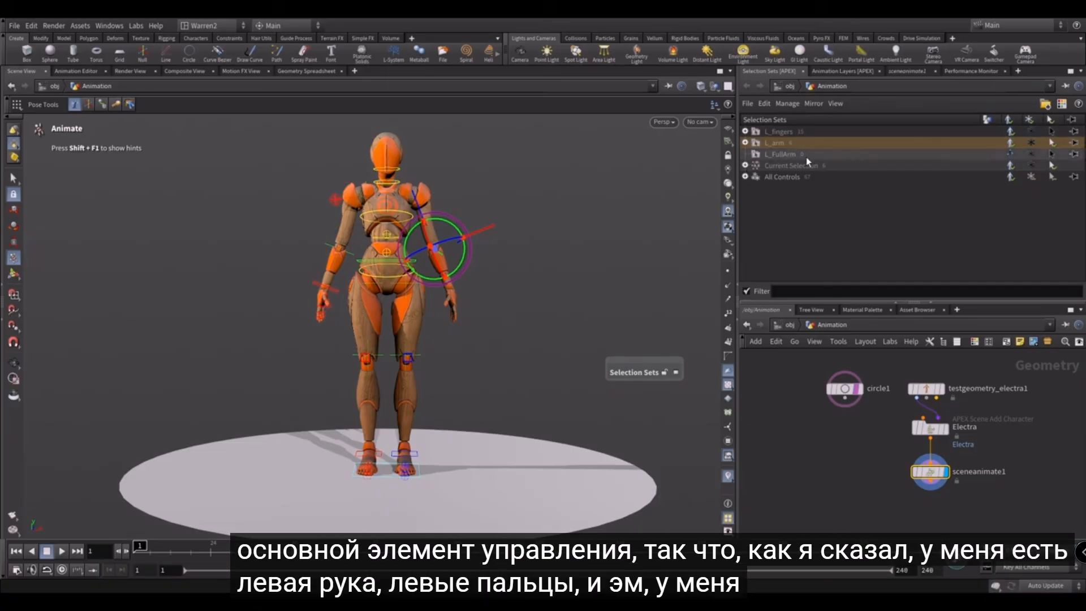
# Nest the L_arm and L_fingers sets inside L_FullArm and expand it
pyautogui.click(816, 156)
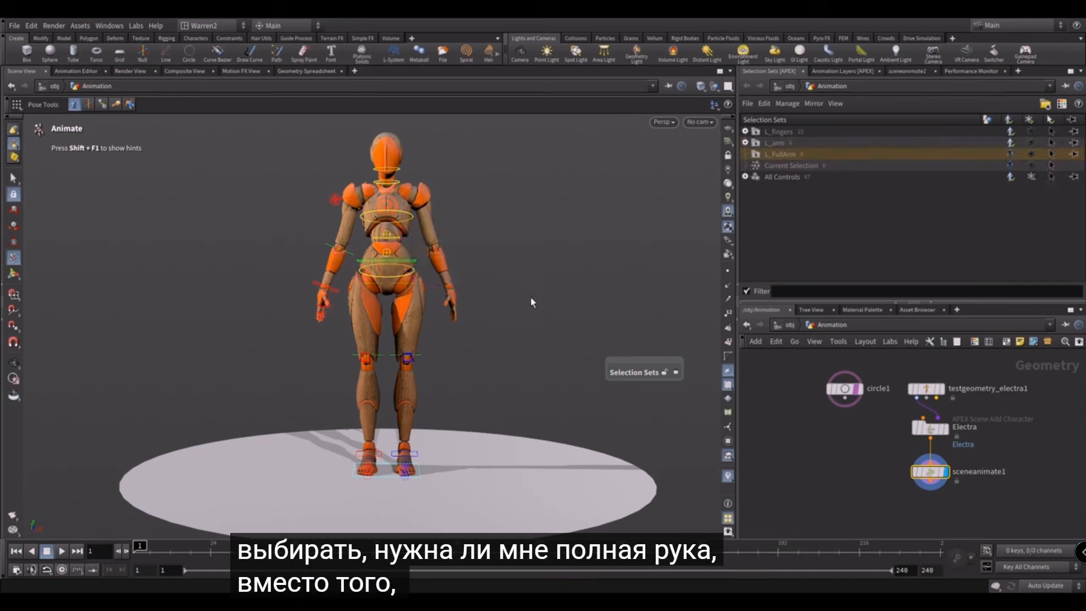
pyautogui.click(787, 143)
pyautogui.keyDown('shift'); pyautogui.click(790, 132); pyautogui.keyUp('shift')
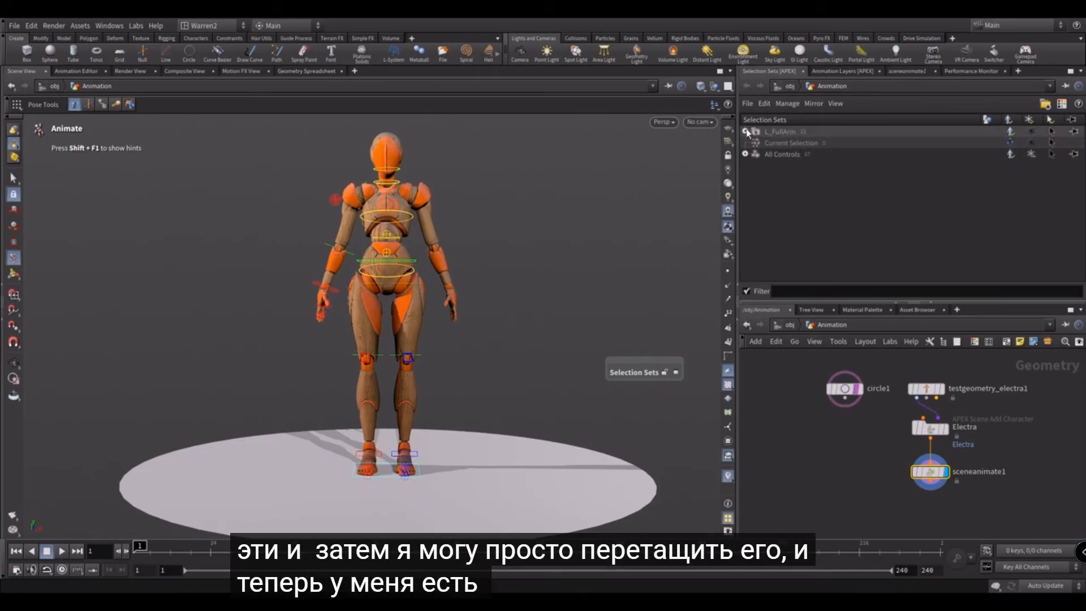
pyautogui.click(746, 132)
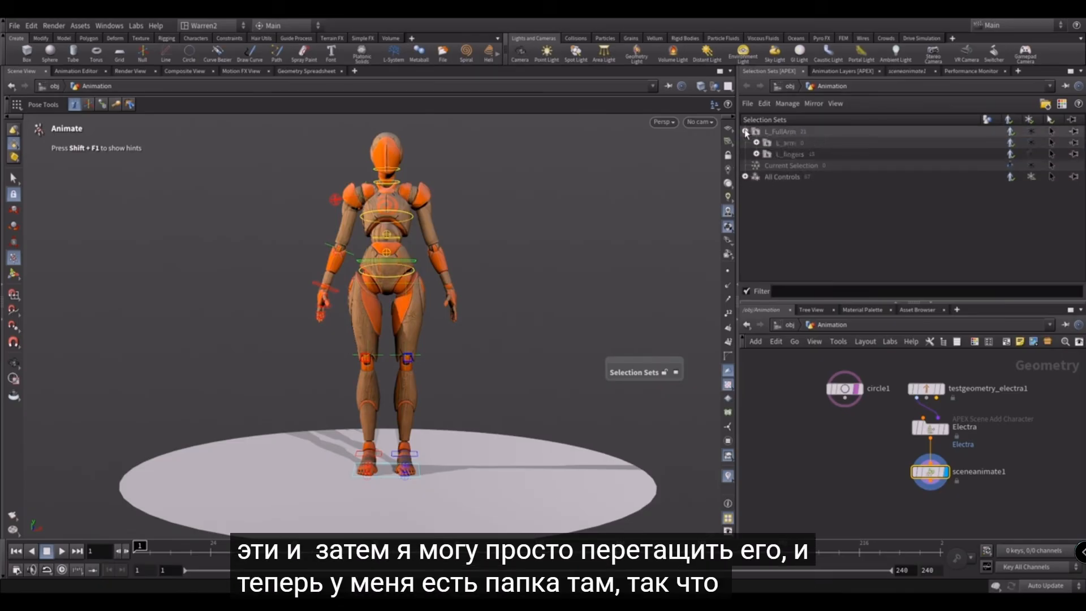
# Select the L_FullArm set, show all its controls, and toggle the nested L_arm controls off and back on
pyautogui.click(790, 130)
pyautogui.click(1032, 132)
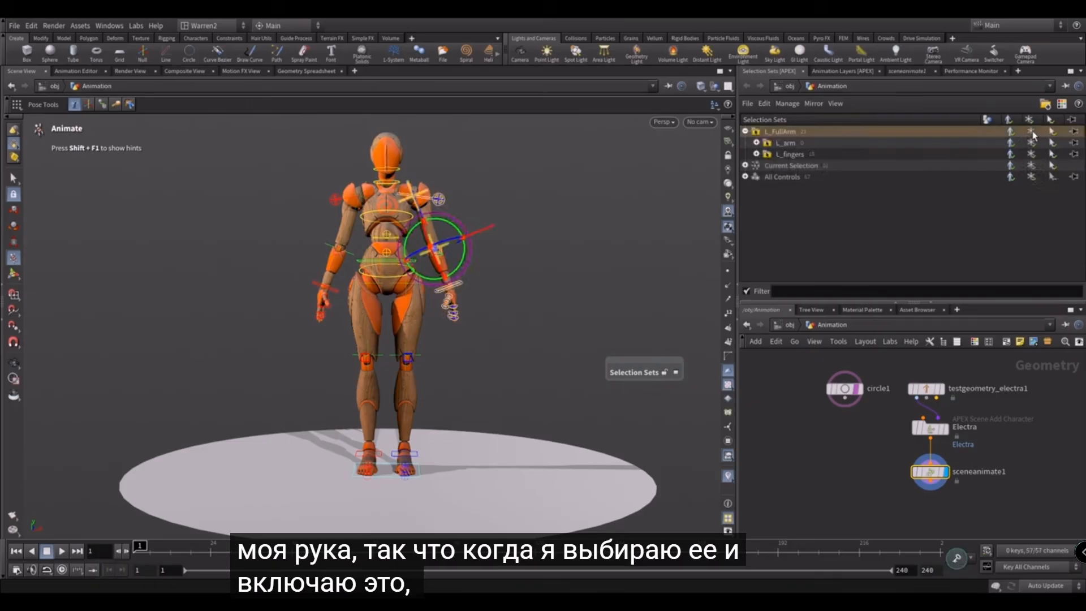
pyautogui.click(1032, 142)
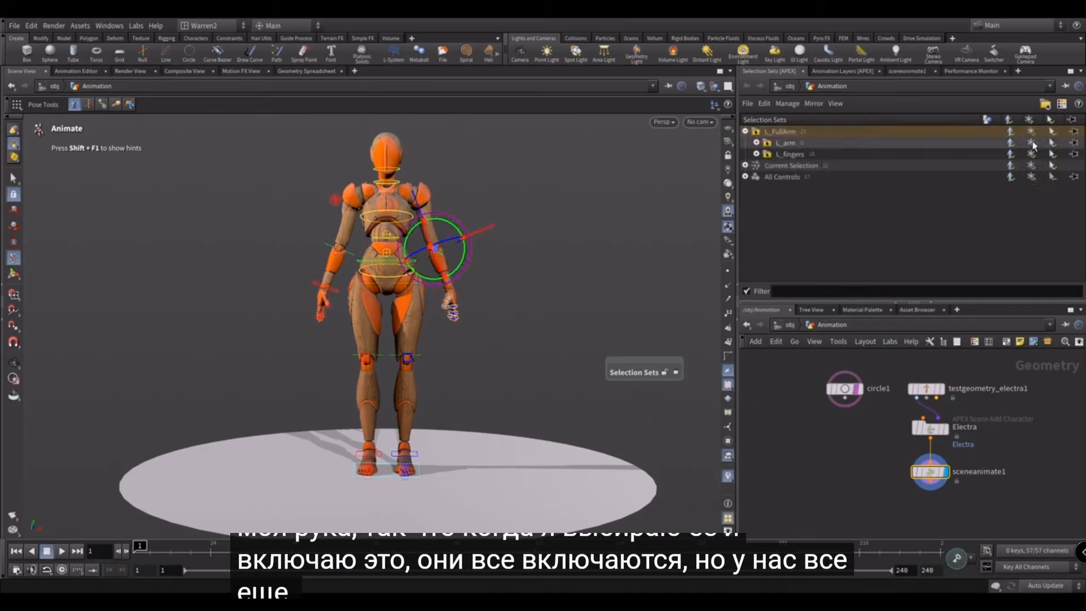
pyautogui.click(1031, 143)
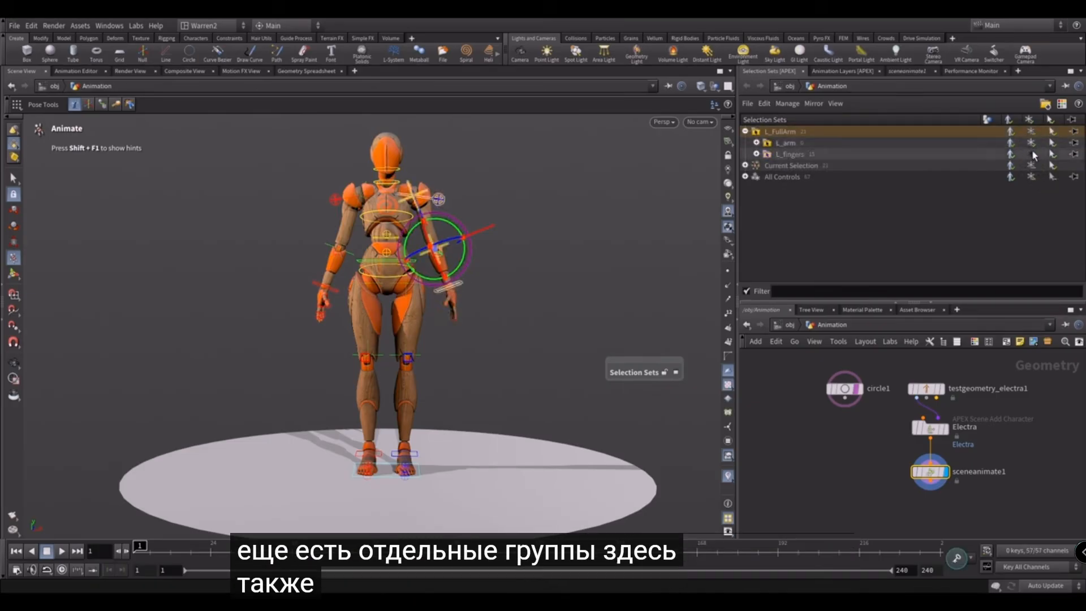
# Collapse the L_FullArm set and set the mirror remap patterns to *_l* for left and *_r* for right
pyautogui.click(744, 131)
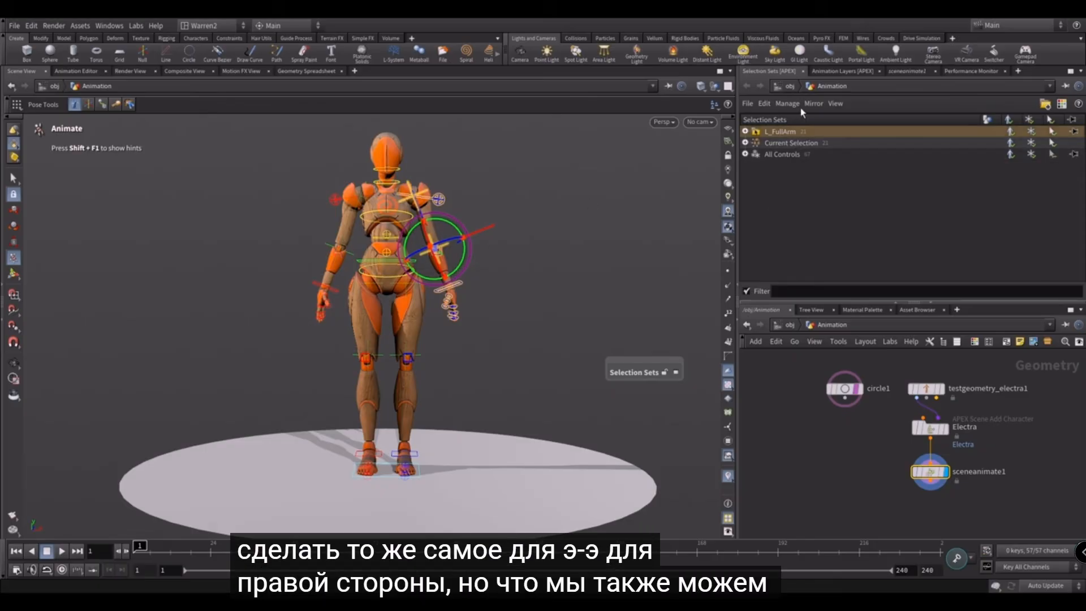
pyautogui.click(814, 104)
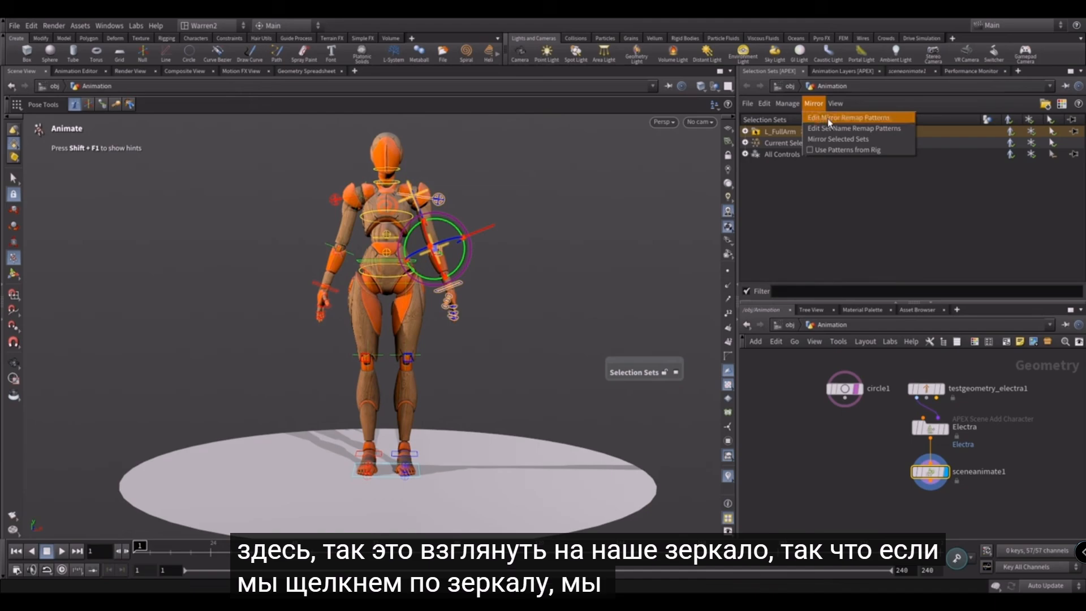
pyautogui.click(839, 118)
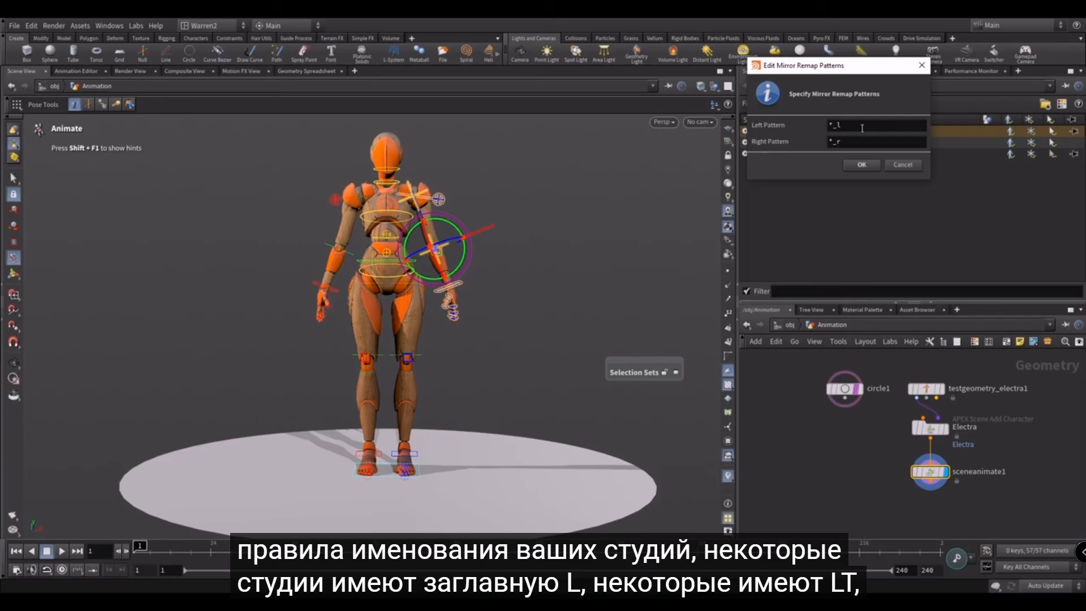
pyautogui.click(853, 127)
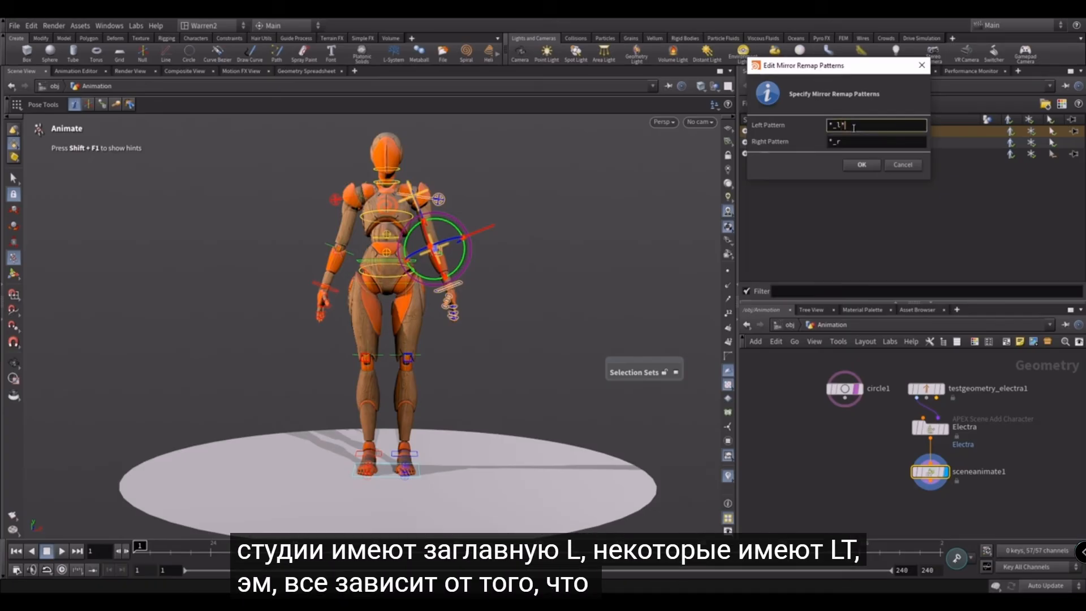
pyautogui.click(859, 142)
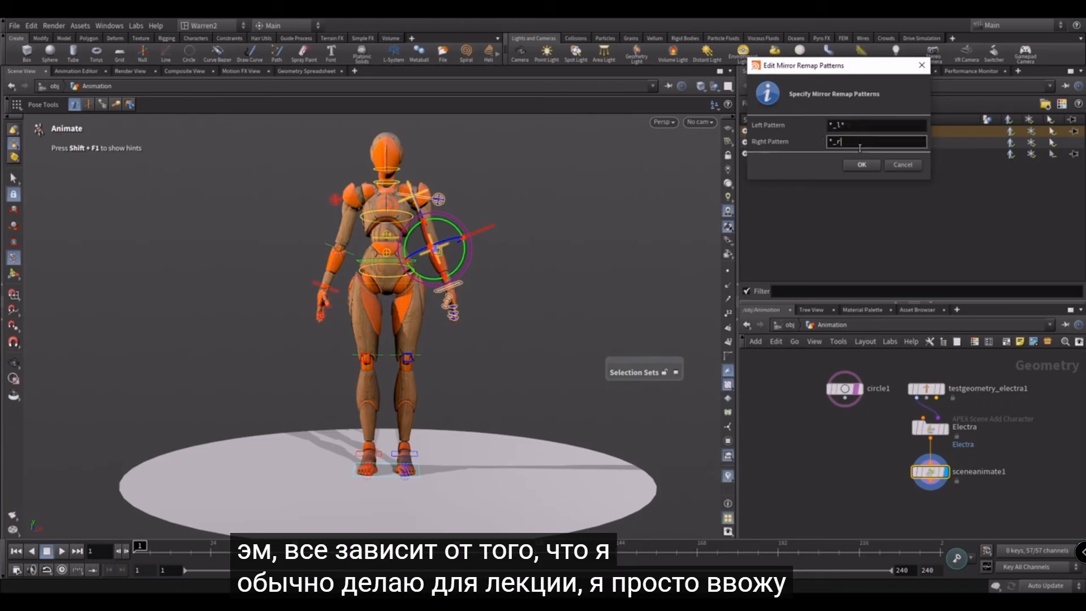
pyautogui.write('*')
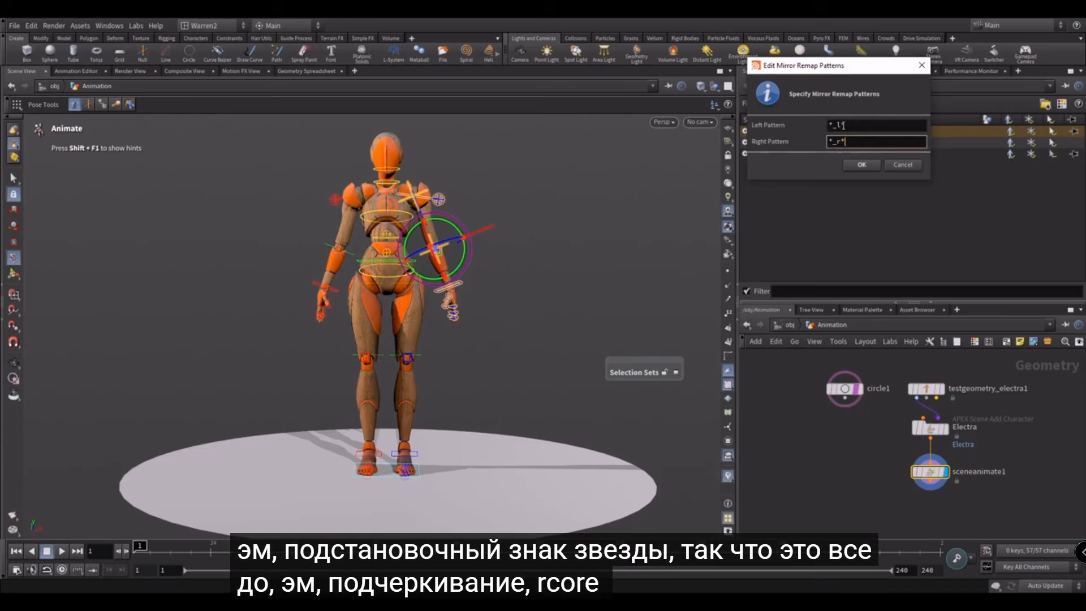
pyautogui.click(862, 165)
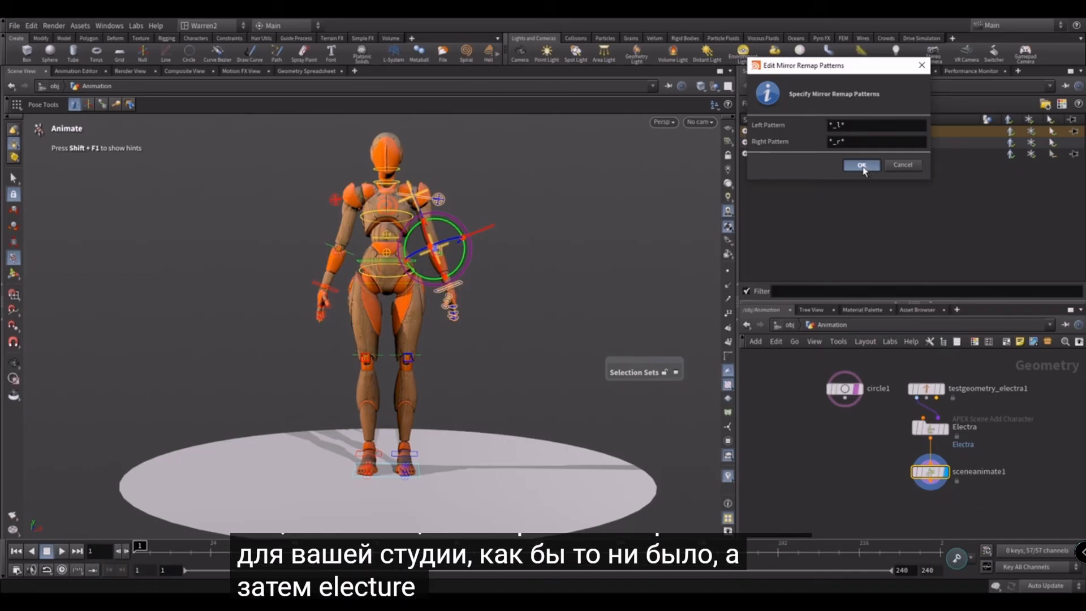
pyautogui.click(862, 166)
# Accept L_* and R_* as the left and right set name remap patterns and mirror the L_FullArm set
pyautogui.click(814, 104)
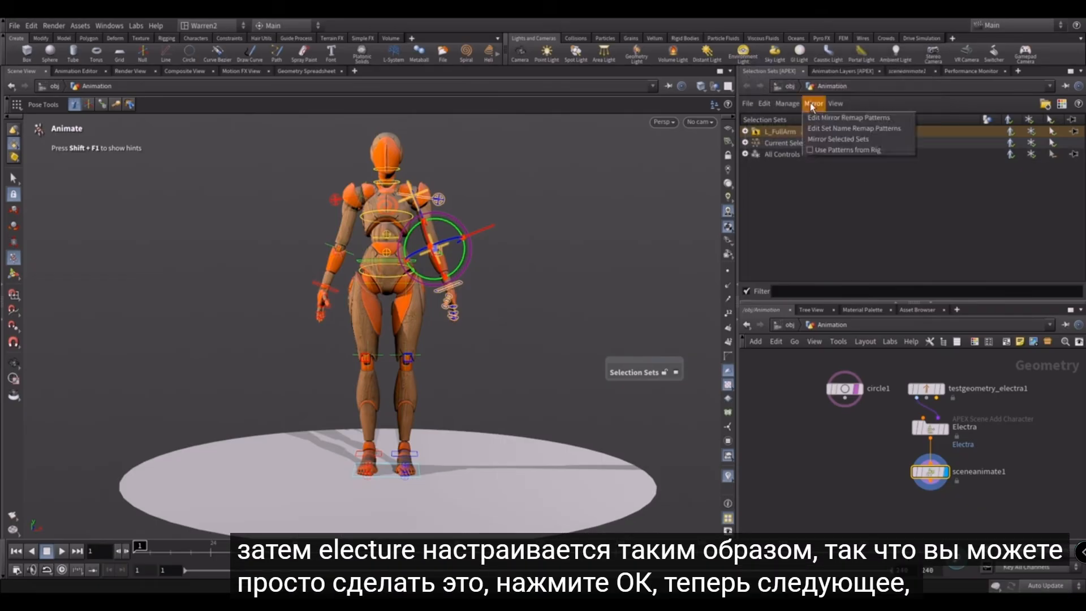
pyautogui.click(823, 129)
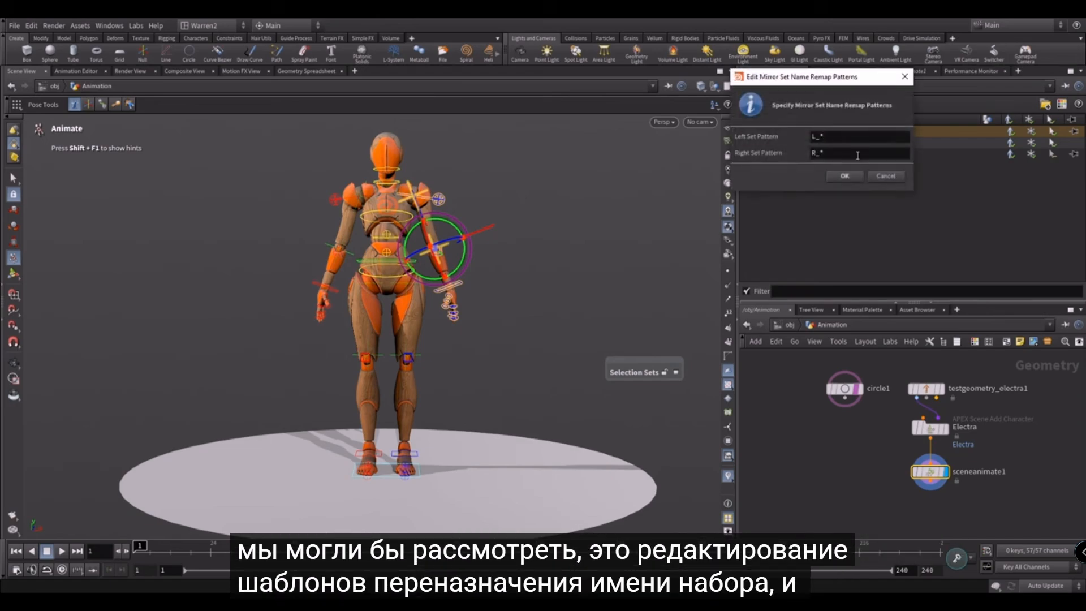
pyautogui.moveTo(843, 82); pyautogui.dragTo(929, 172)
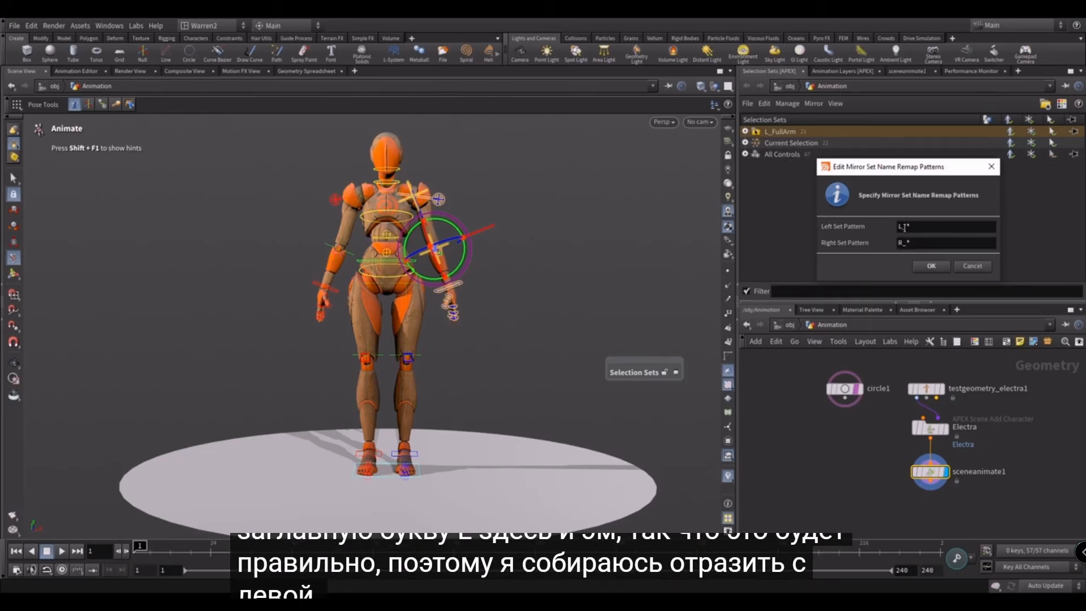
pyautogui.click(933, 266)
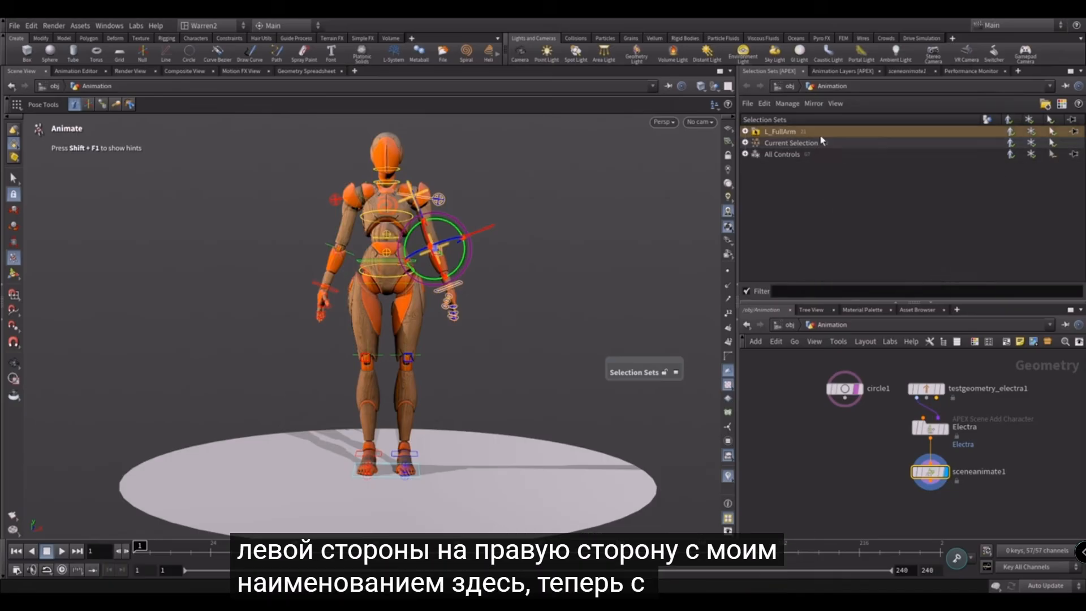
pyautogui.click(814, 104)
pyautogui.click(824, 134)
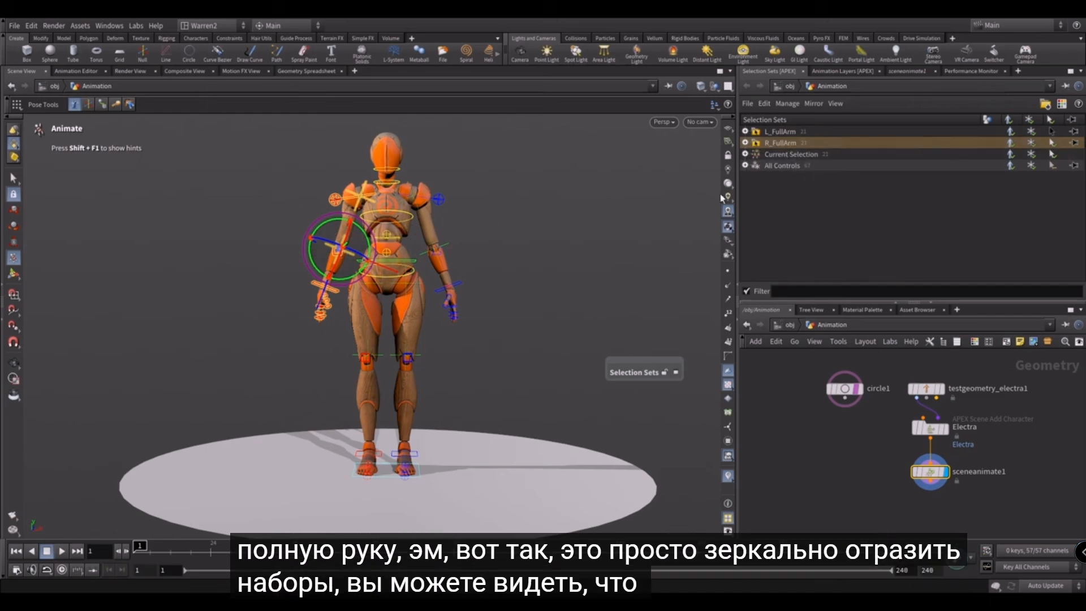
# Check the mirrored R_FullArm set's controls and nested sets, and hide the controls of both full-arm sets
pyautogui.click(1031, 143)
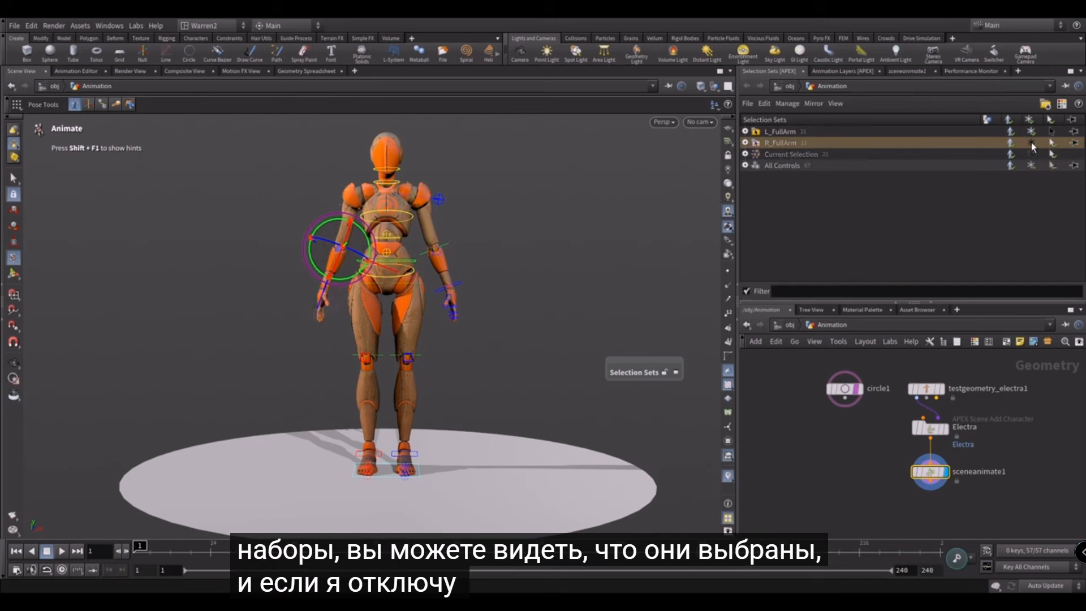
pyautogui.click(1031, 142)
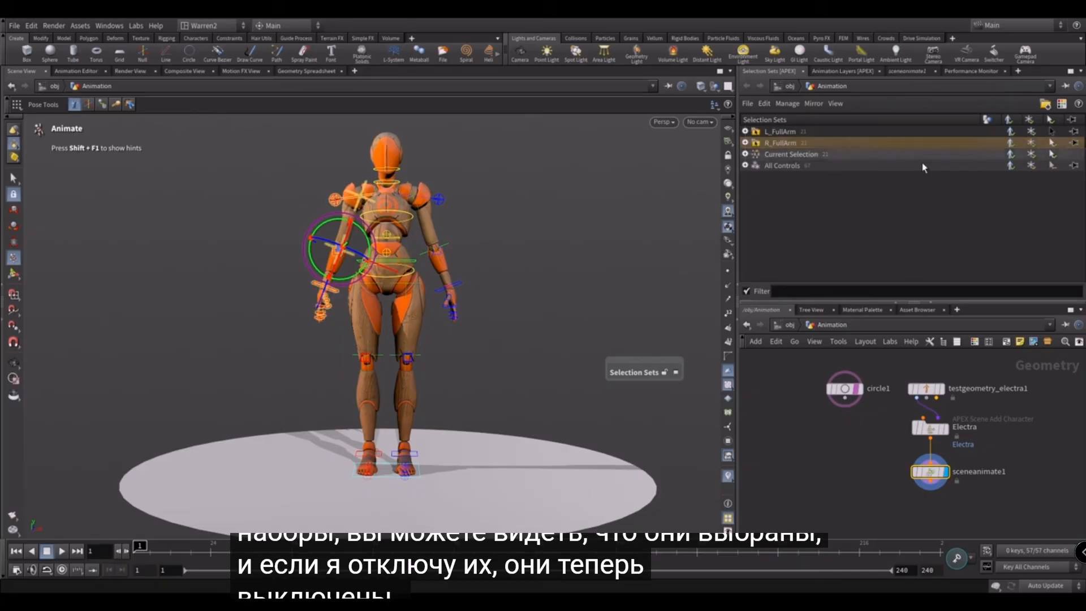
pyautogui.click(744, 143)
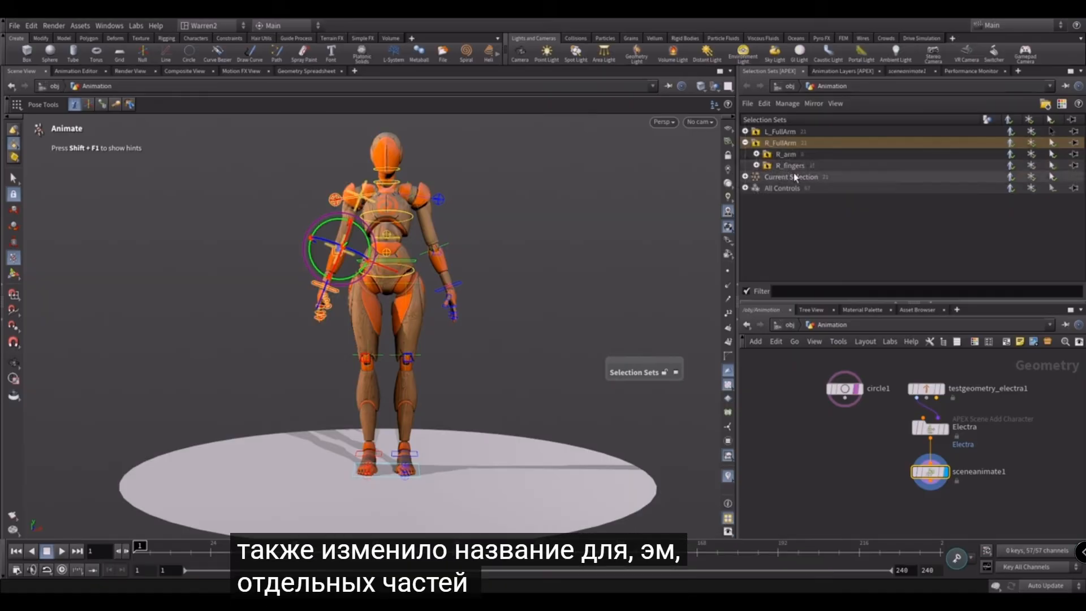
pyautogui.click(745, 143)
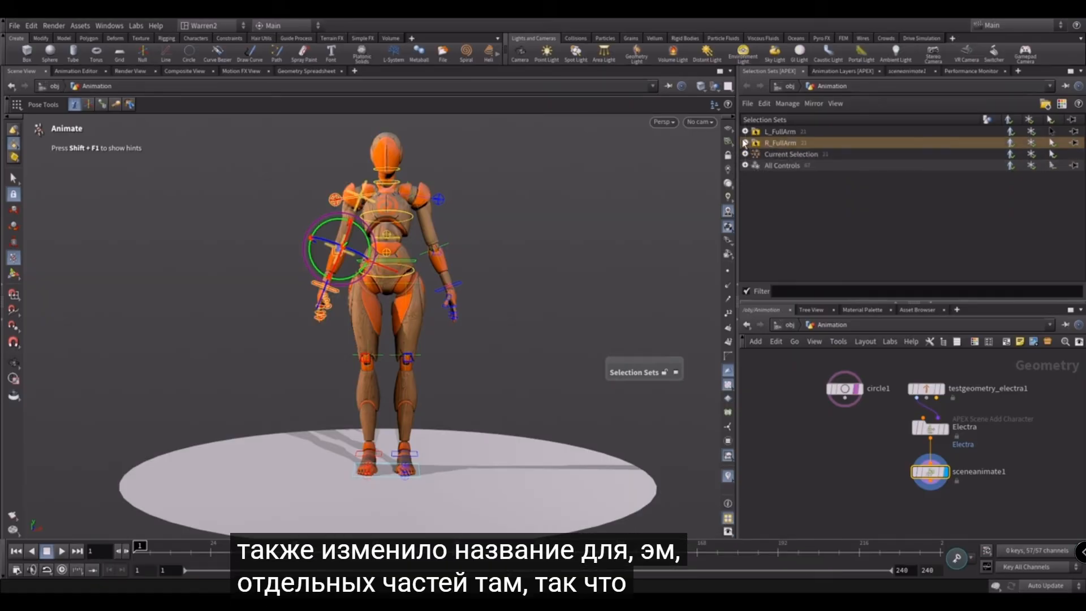
pyautogui.click(1031, 143)
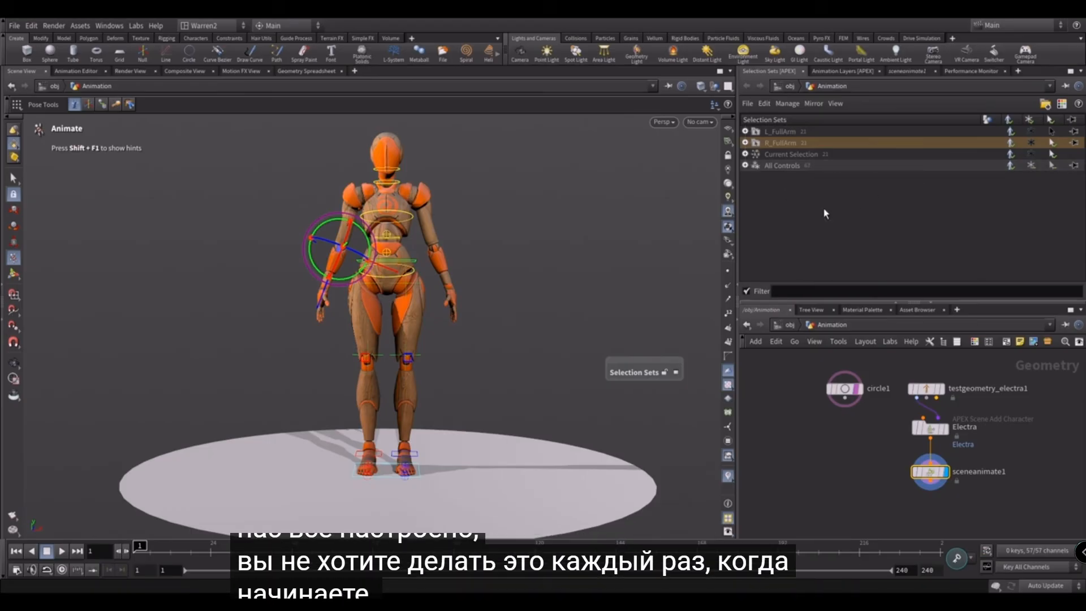
# Create an empty selection set and name it Electra
pyautogui.click(747, 104)
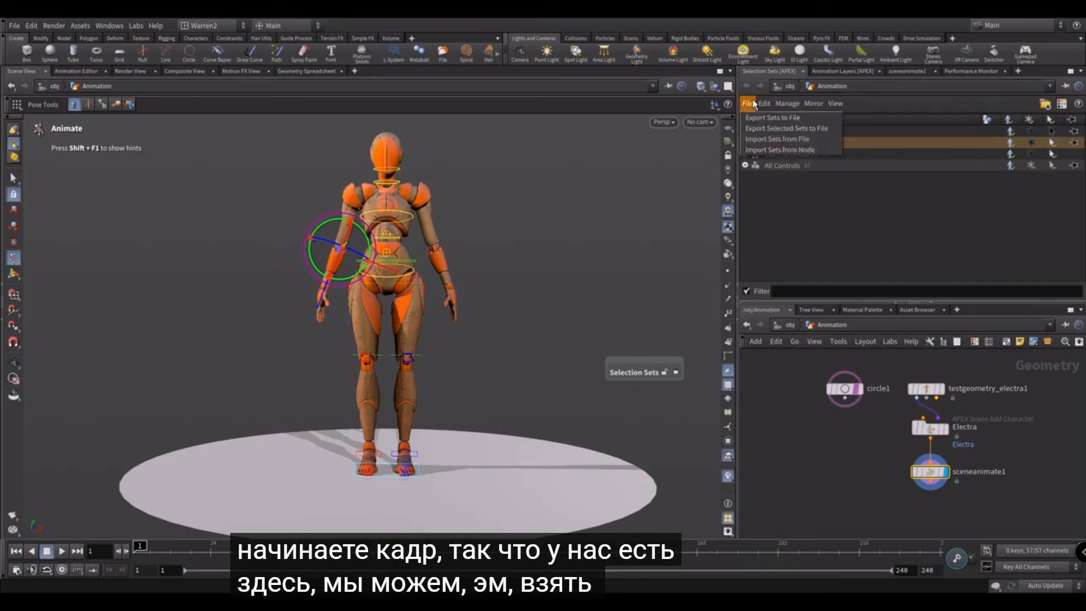
pyautogui.click(777, 240)
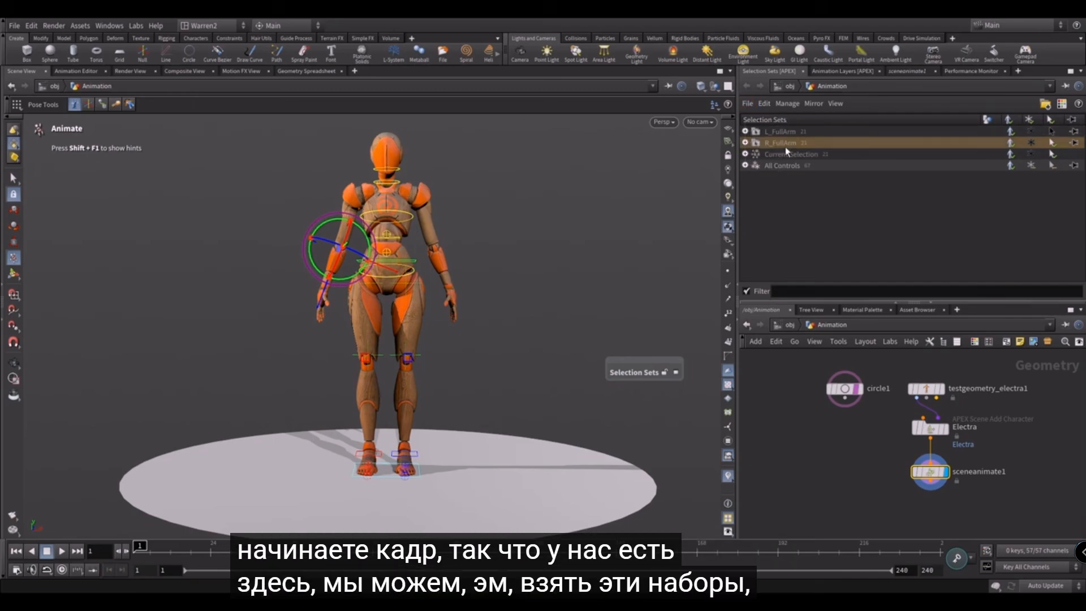
pyautogui.rightClick(782, 189)
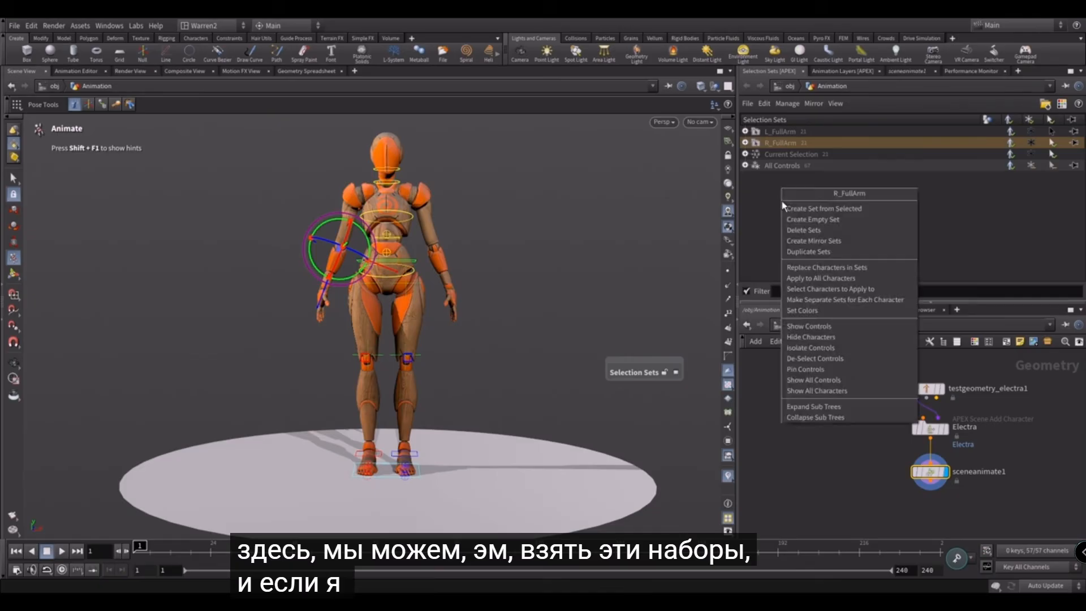
pyautogui.click(813, 219)
pyautogui.doubleClick(788, 154)
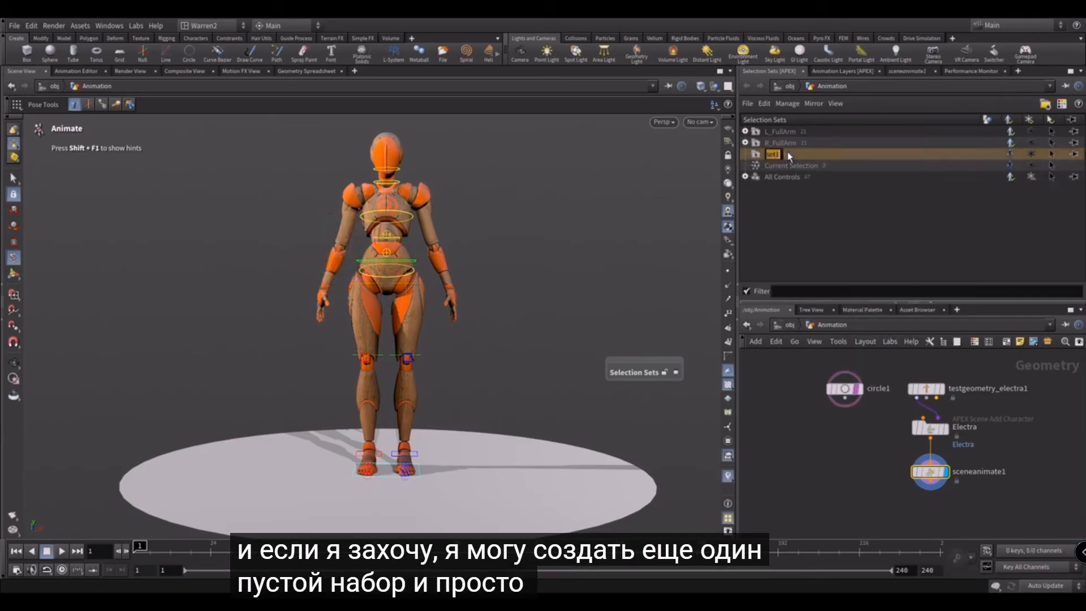
pyautogui.write('Elect')
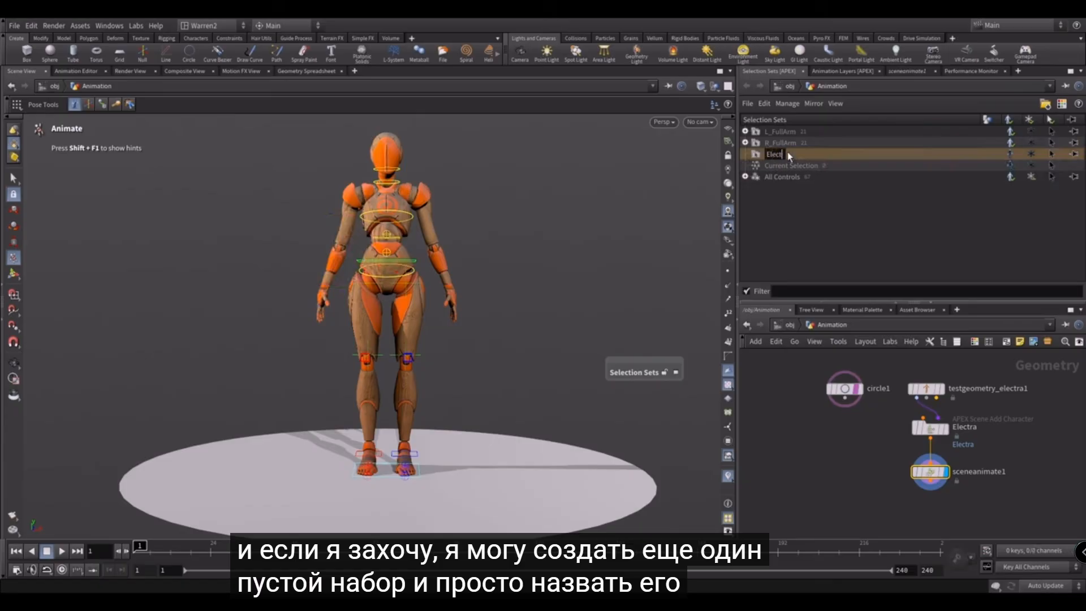
pyautogui.write('ra')
pyautogui.press('Return')
# Nest the L_FullArm and R_FullArm sets inside the Electra set, then expand and select it
pyautogui.click(790, 144)
pyautogui.keyDown('ctrl'); pyautogui.click(792, 132); pyautogui.keyUp('ctrl')
pyautogui.moveTo(793, 140); pyautogui.dragTo(796, 155)
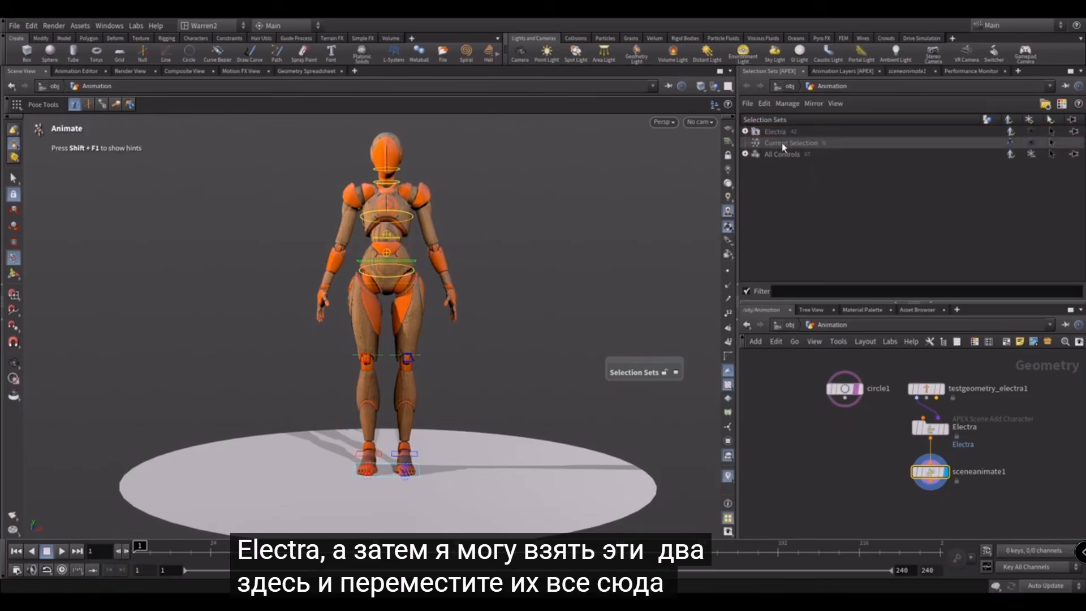
pyautogui.click(745, 131)
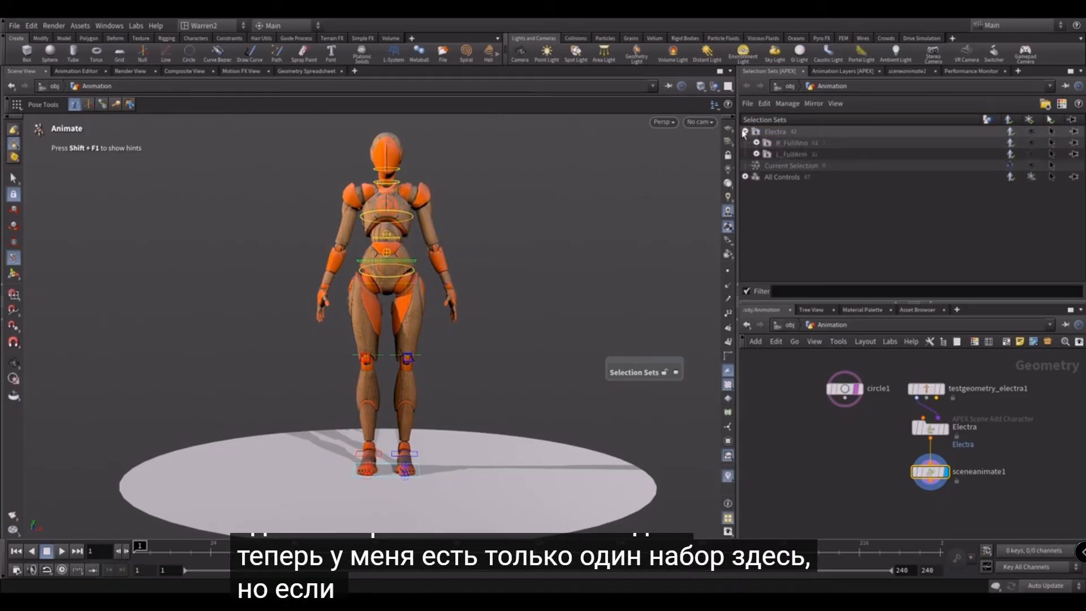
pyautogui.click(782, 129)
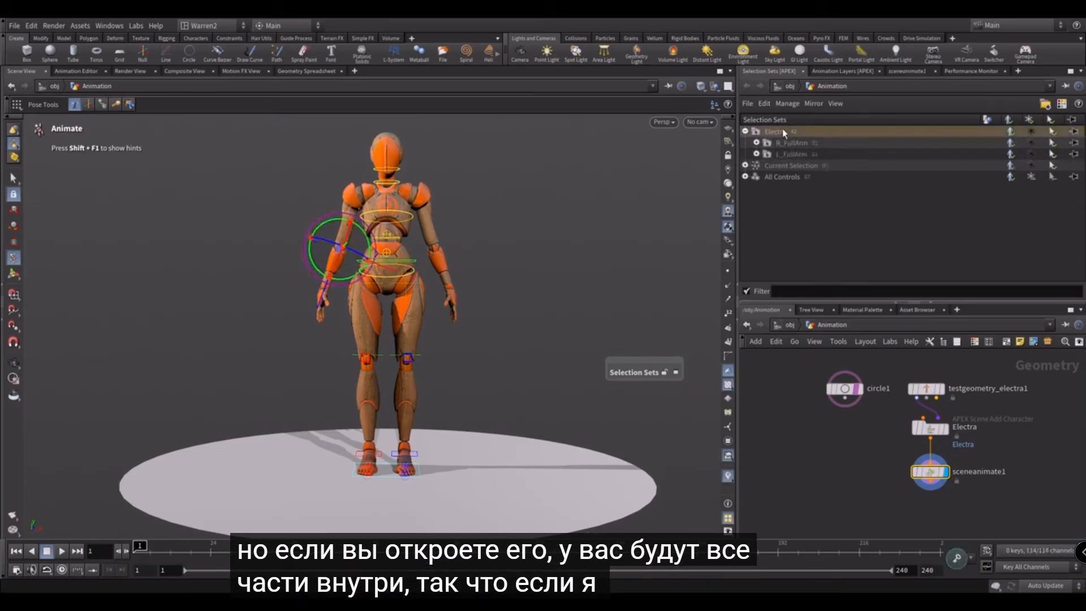
# Import the selection sets from Electra_v7.sets and apply them to the Electra.char character
pyautogui.click(748, 105)
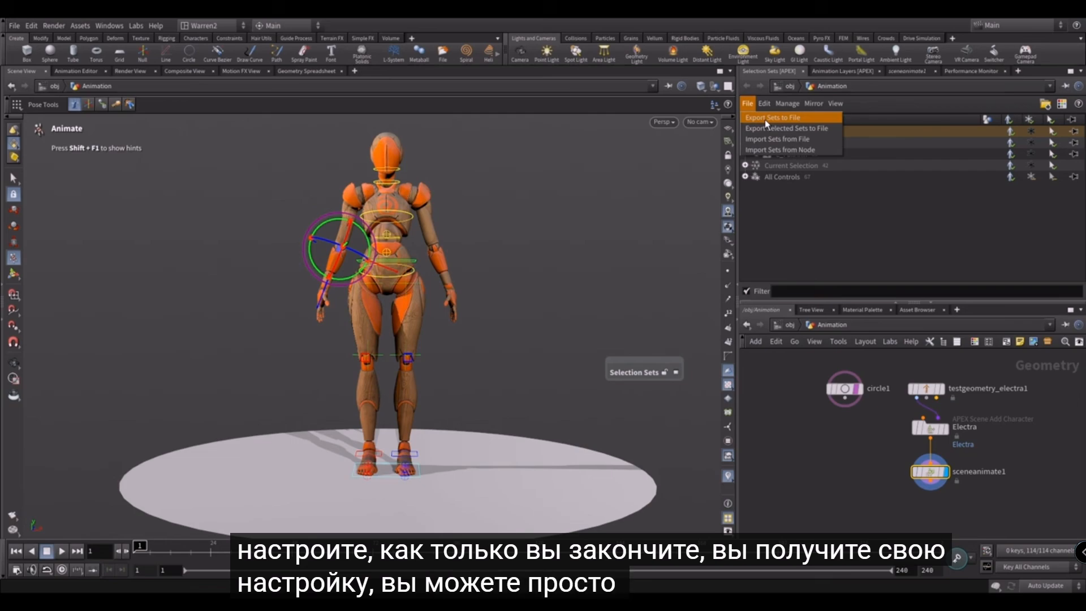
pyautogui.click(787, 140)
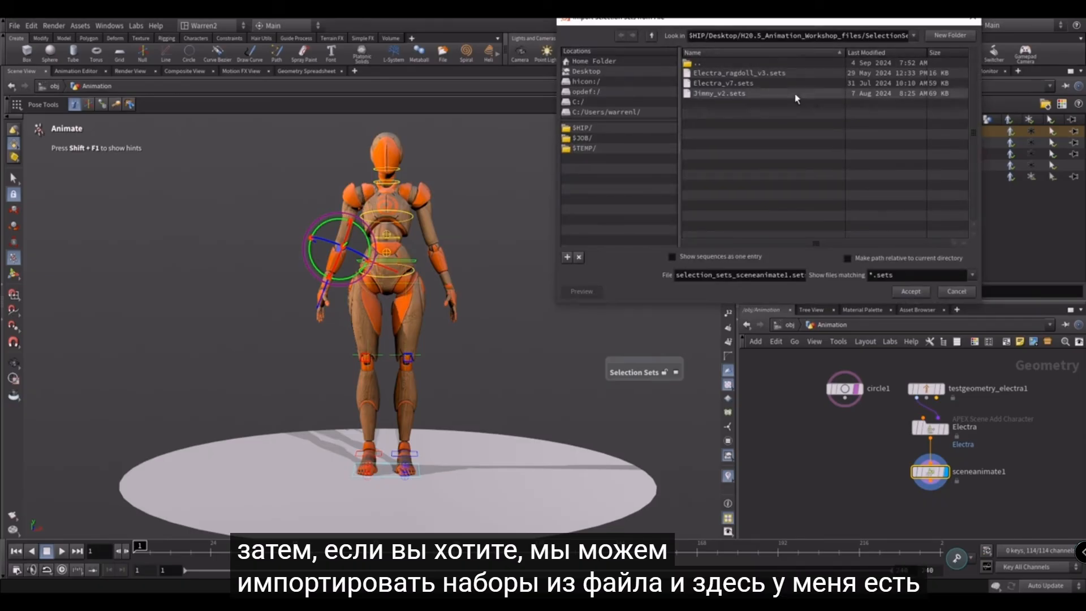
pyautogui.click(737, 83)
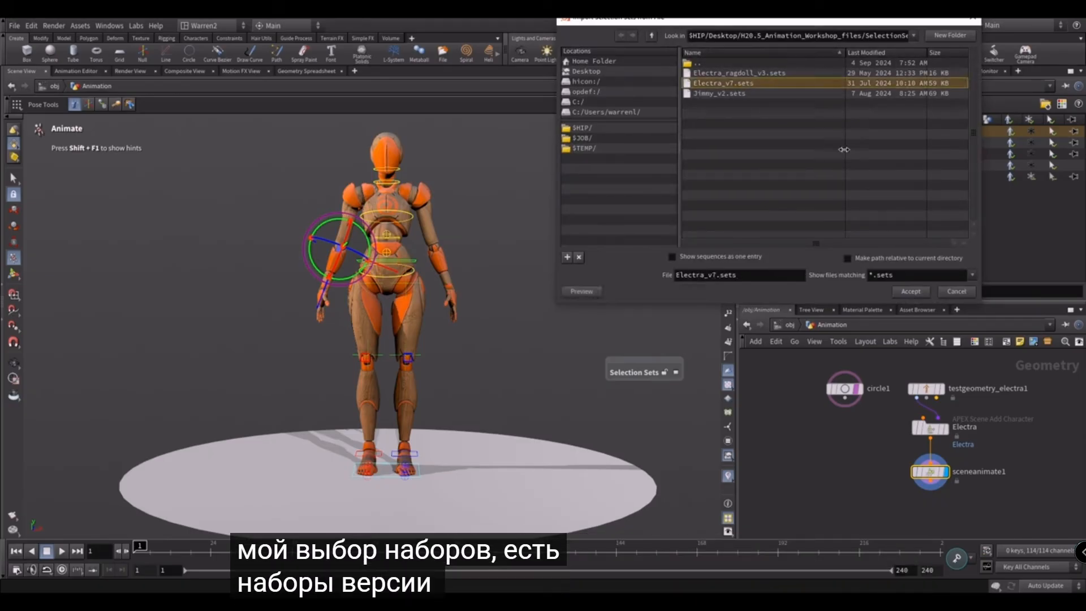
pyautogui.click(915, 290)
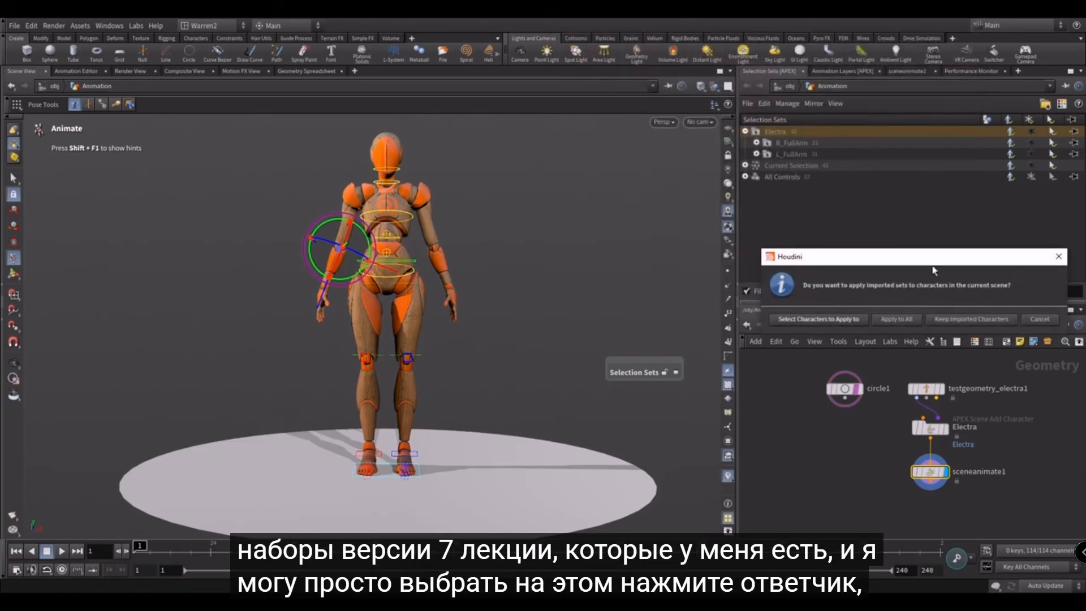
pyautogui.click(830, 320)
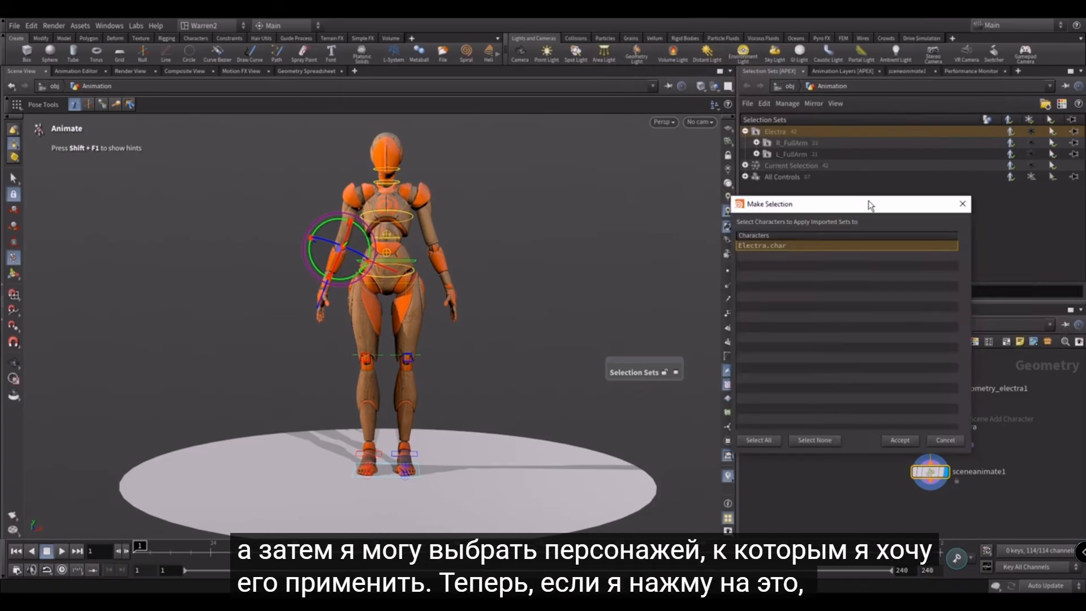
pyautogui.moveTo(868, 201); pyautogui.dragTo(630, 155)
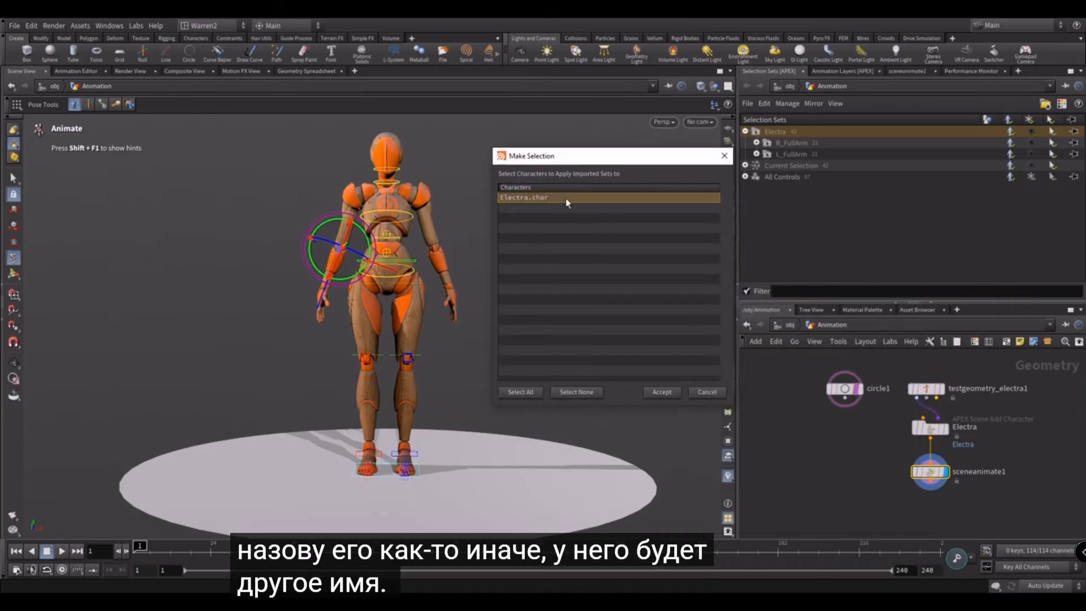
pyautogui.click(662, 392)
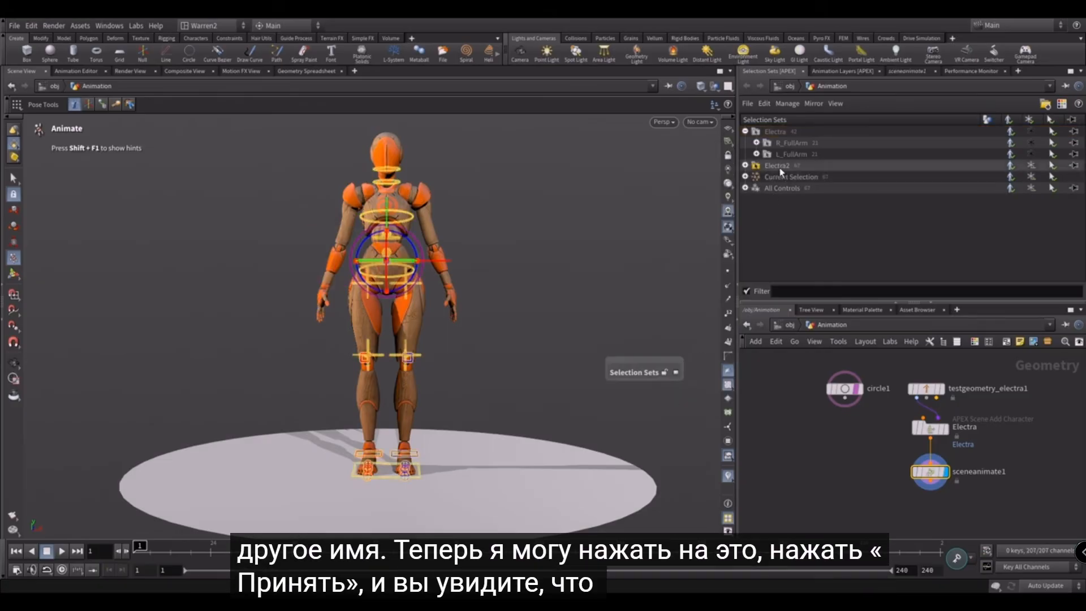
# Delete the original Electra set and rename the imported Electra2 set to Electra
pyautogui.click(776, 134)
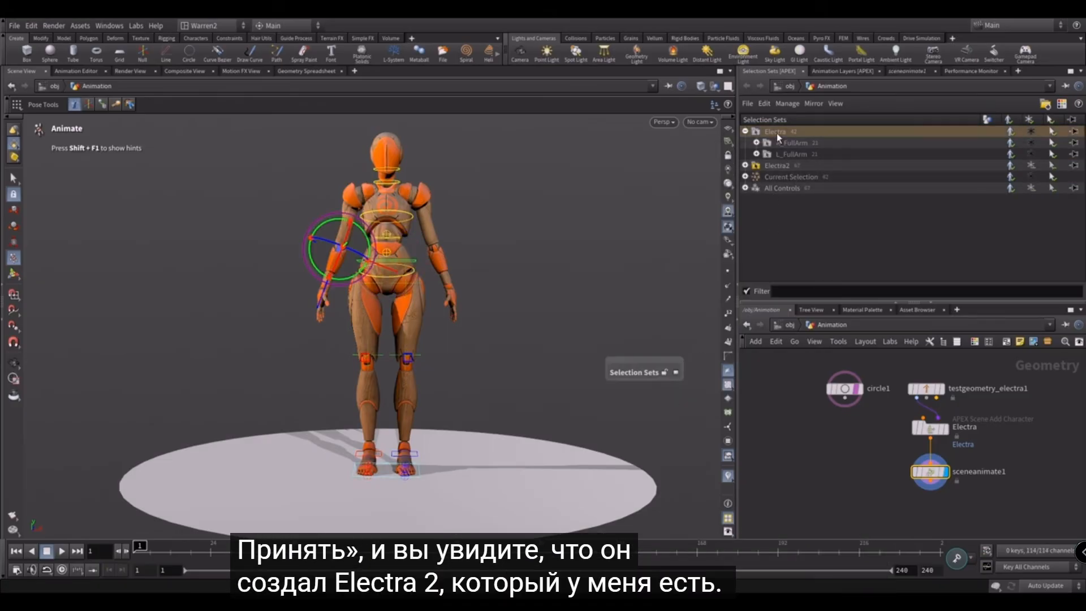
pyautogui.rightClick(776, 133)
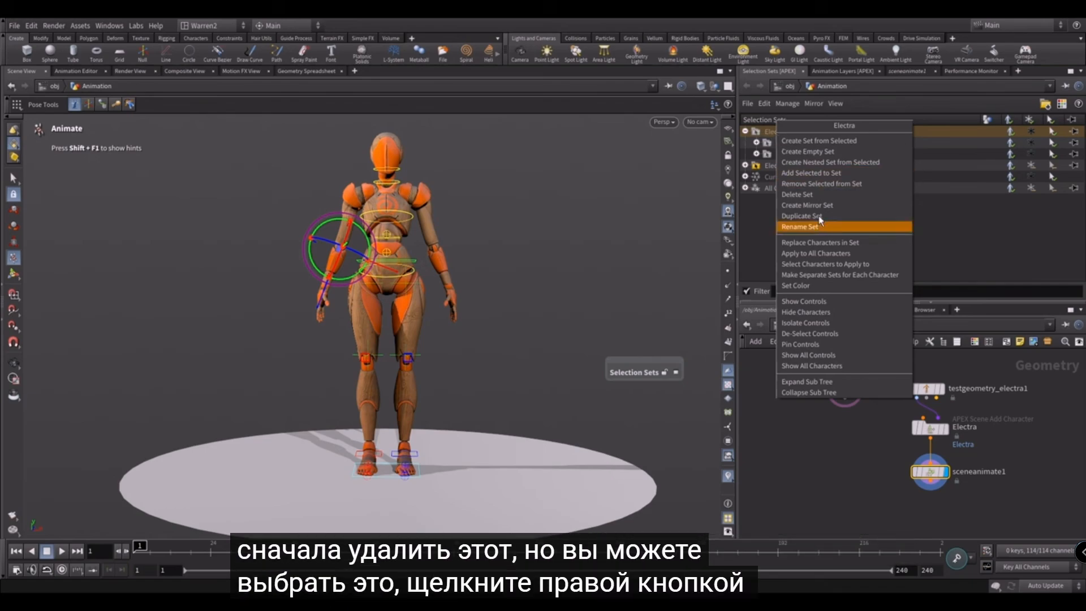
pyautogui.click(823, 195)
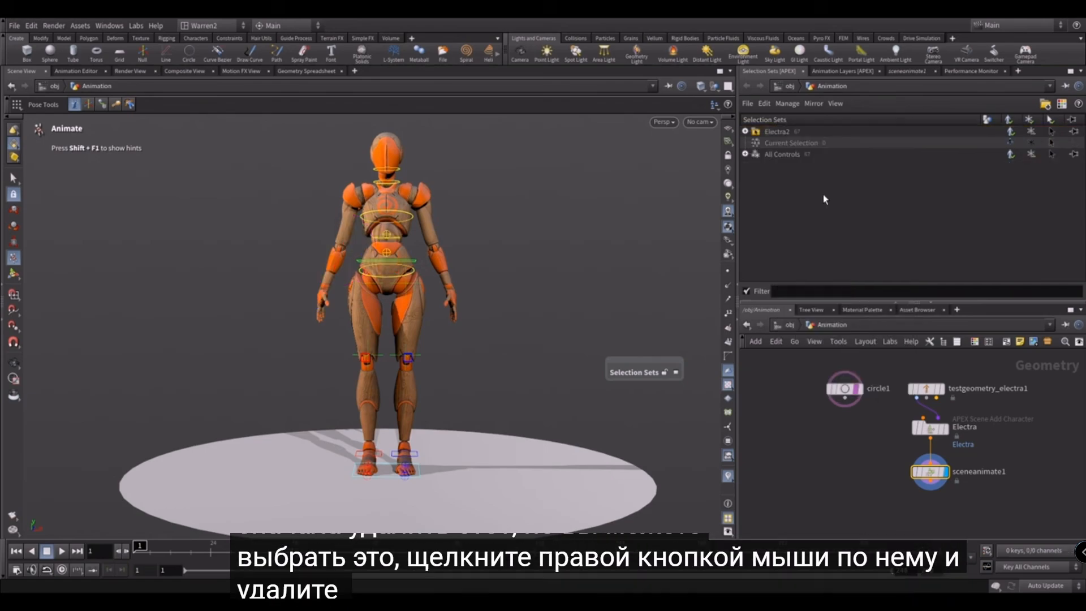
pyautogui.click(785, 131)
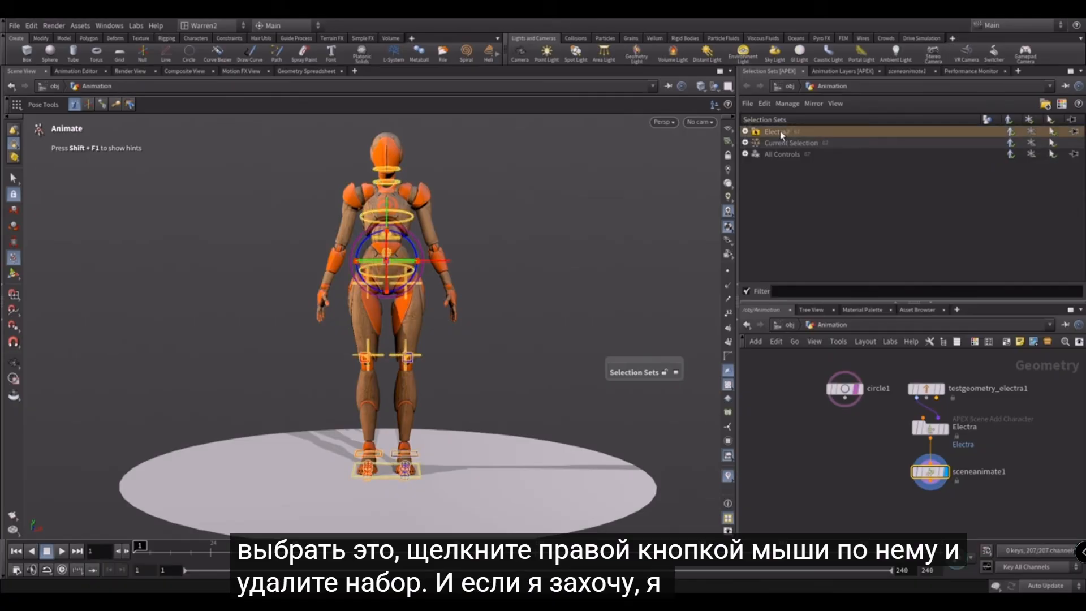
pyautogui.doubleClick(779, 131)
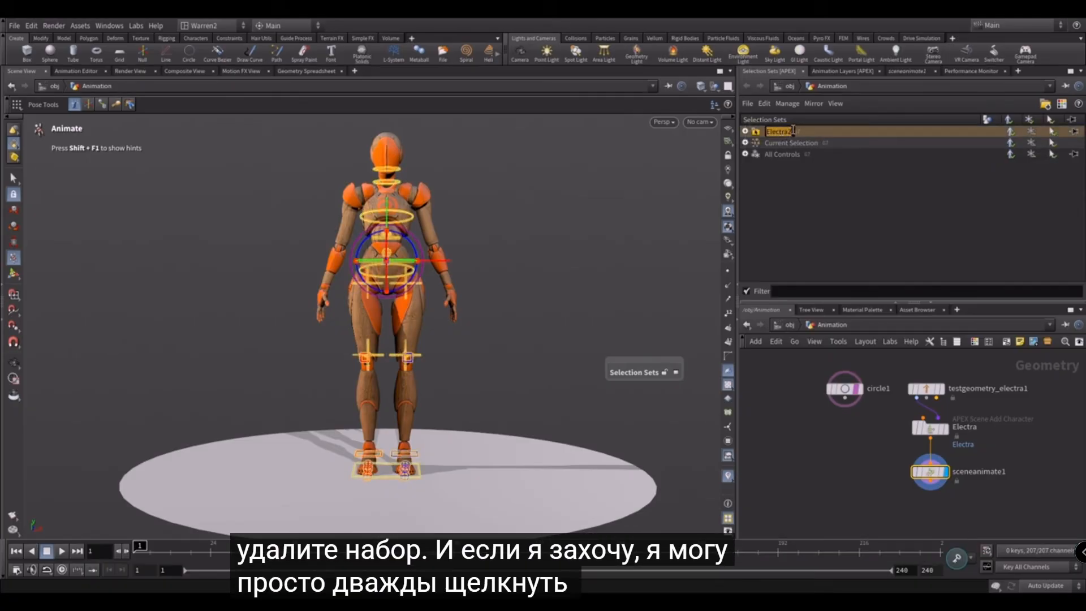
pyautogui.press('Return')
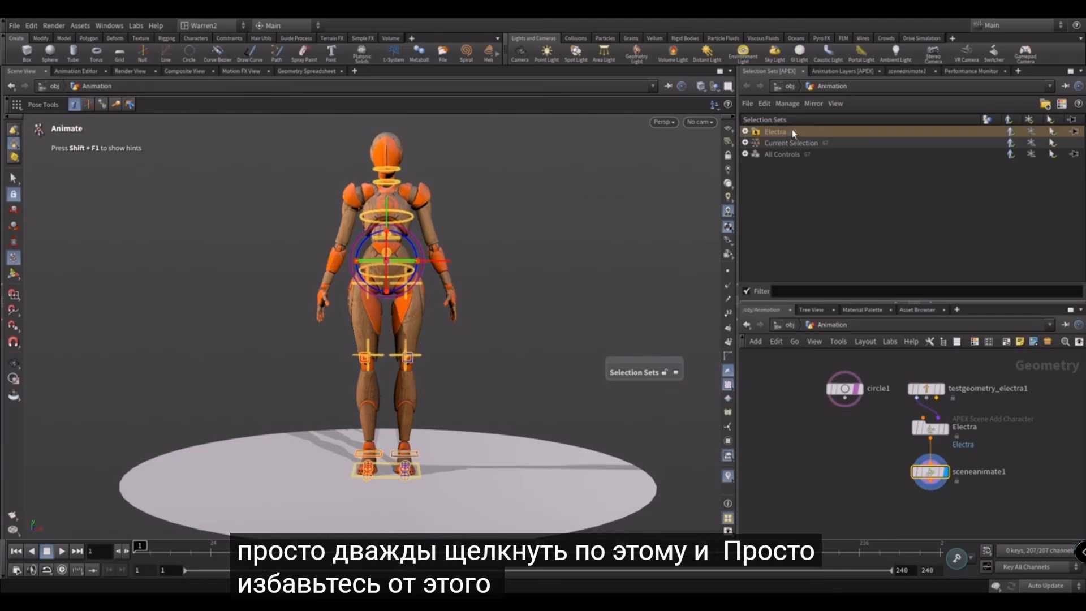
# Clear the control selection, examine the nested sets inside the imported Electra set, and collapse it again
pyautogui.click(758, 172)
pyautogui.click(745, 131)
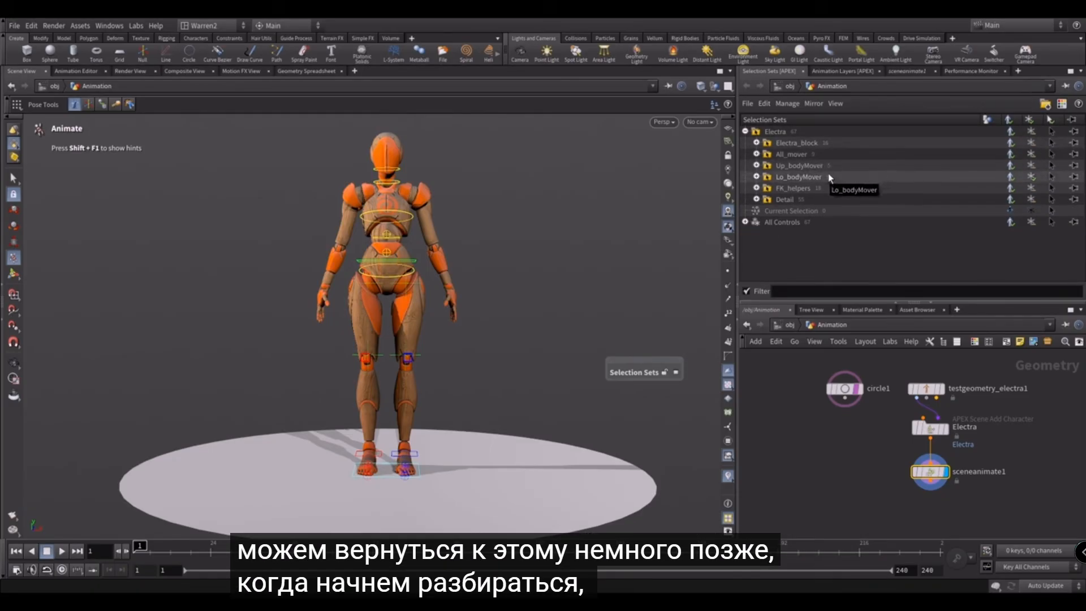
pyautogui.click(746, 132)
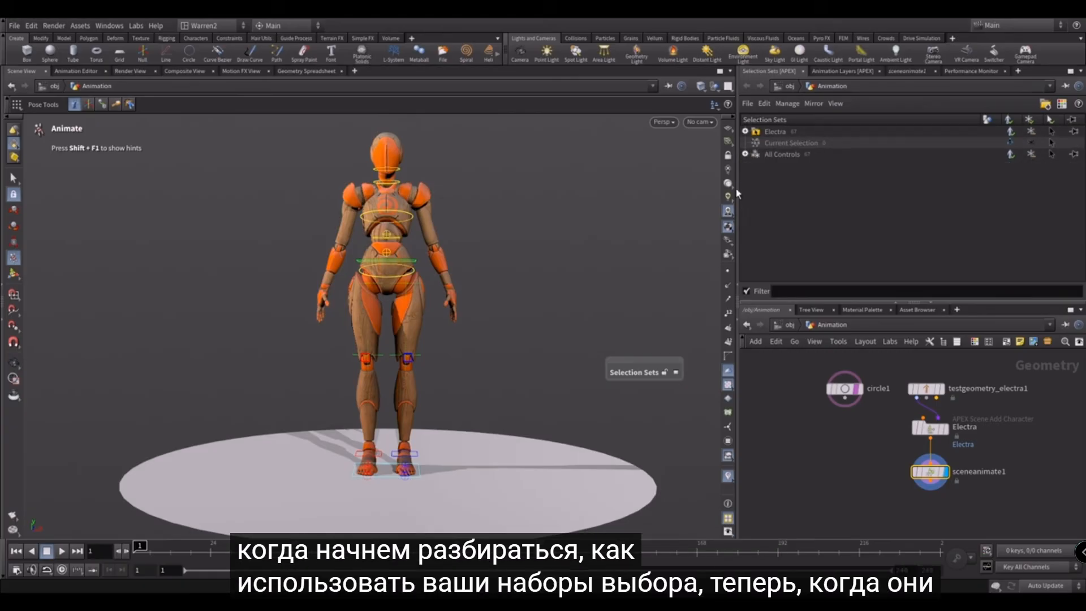